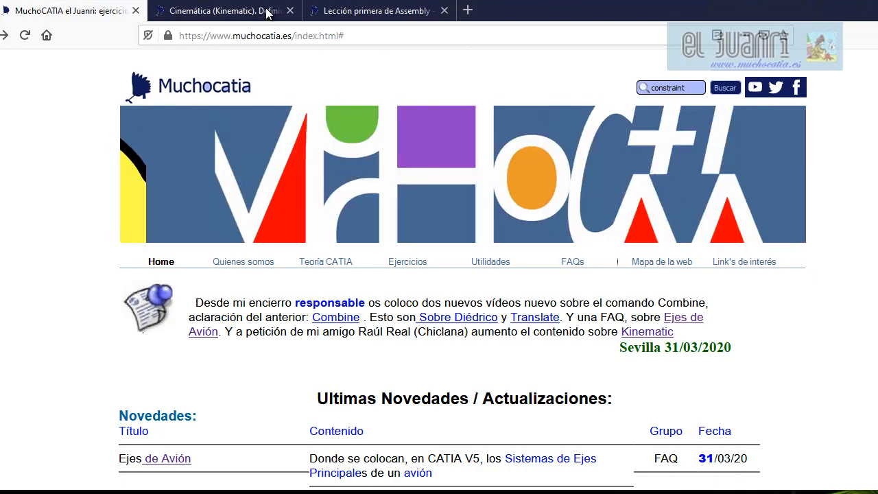
# Step: Review the Assembly Design constraints lesson and the Kinematic definitions page, going back to the beginning of each
pyautogui.click(378, 10)
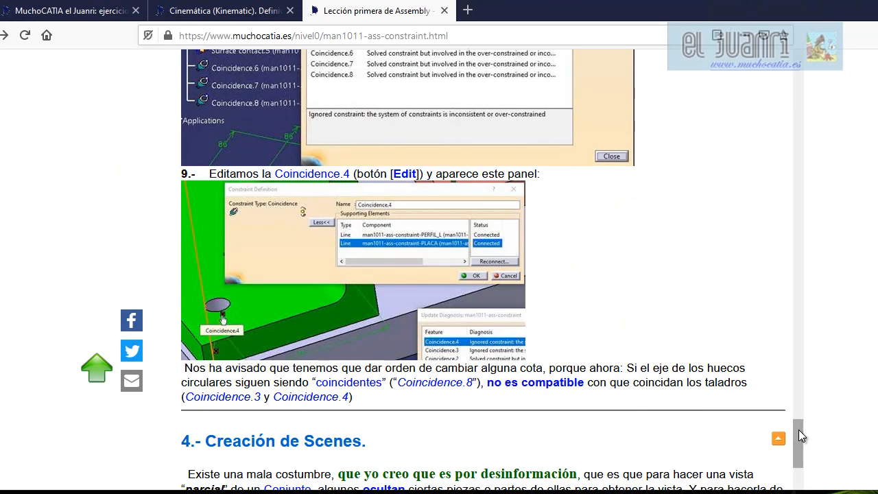
pyautogui.moveTo(800, 435); pyautogui.dragTo(801, 54)
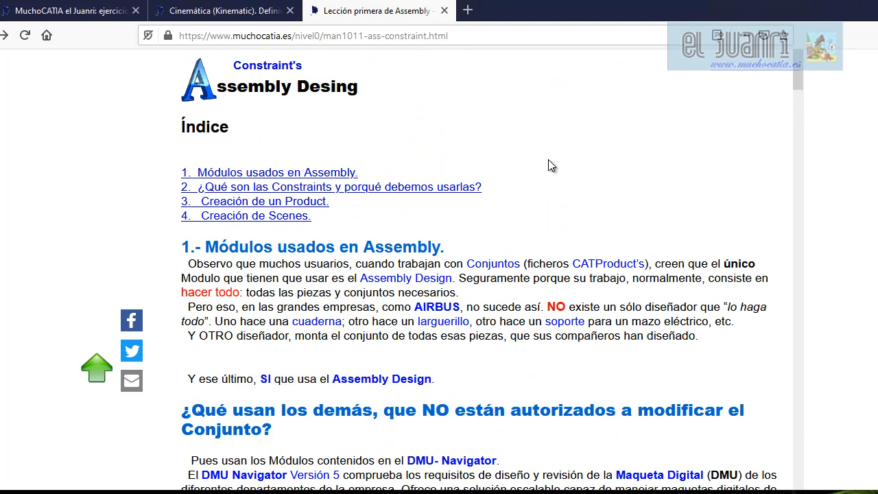
pyautogui.click(231, 22)
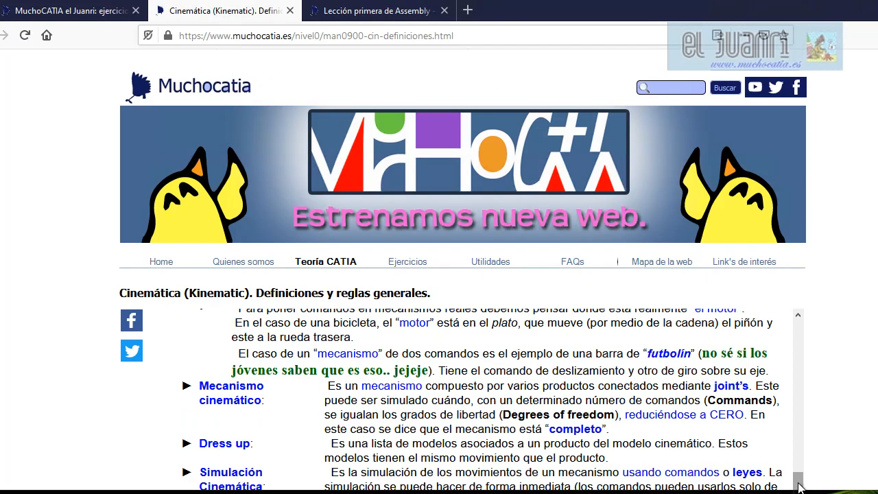
pyautogui.moveTo(798, 480); pyautogui.dragTo(839, 314)
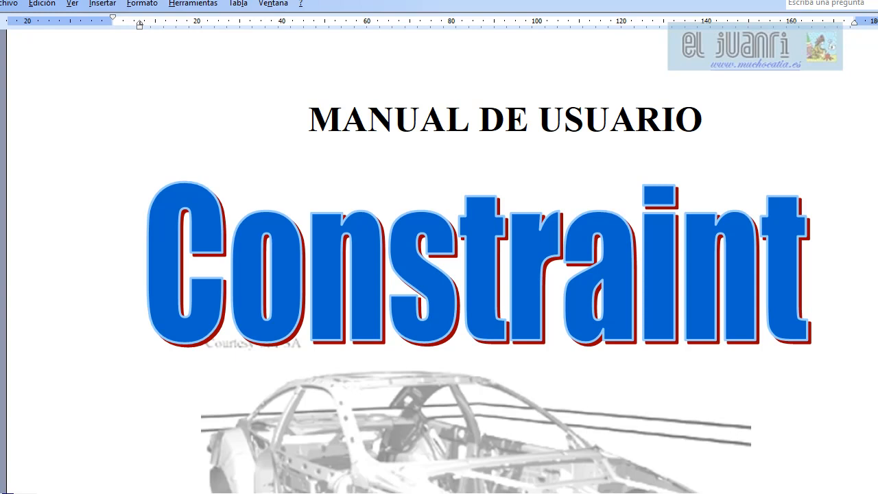
# Step: Switch to the Constraint user manual in Word and read from the index through Definiciones, the Move palette and Manipulation
pyautogui.scroll(-10, 758, 408)
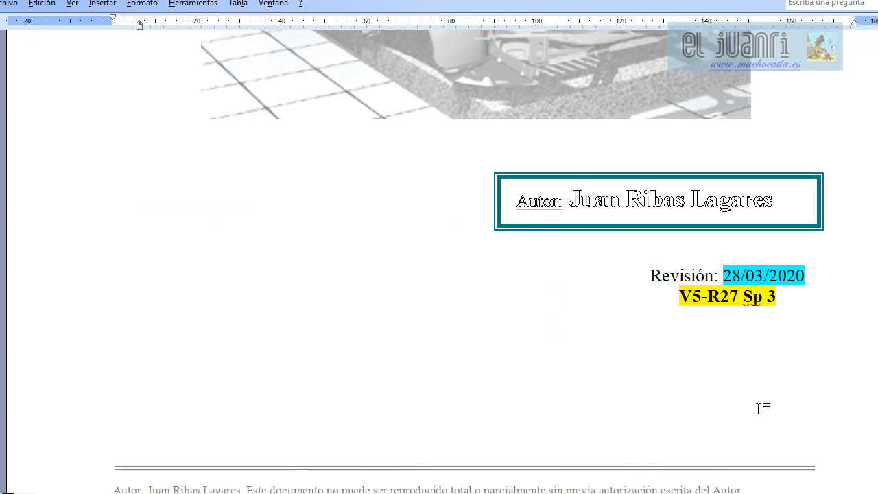
pyautogui.scroll(-15, 758, 408)
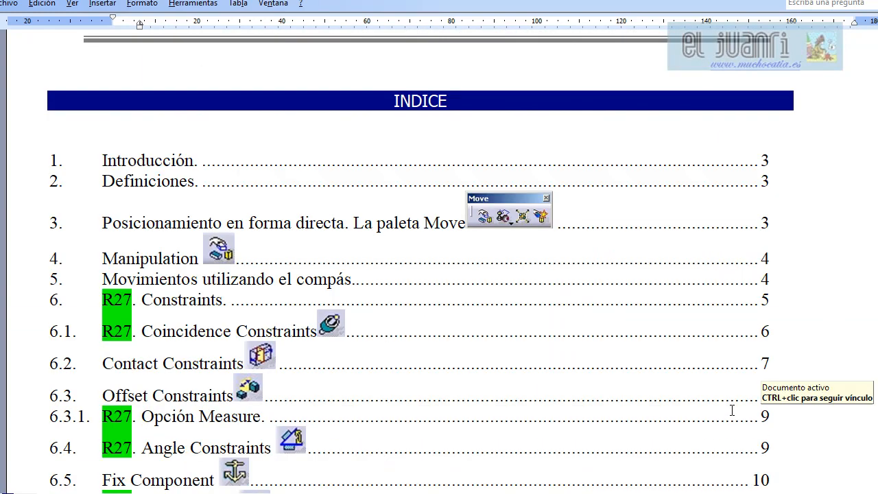
pyautogui.keyDown('ctrl'); pyautogui.click(760, 187); pyautogui.keyUp('ctrl')
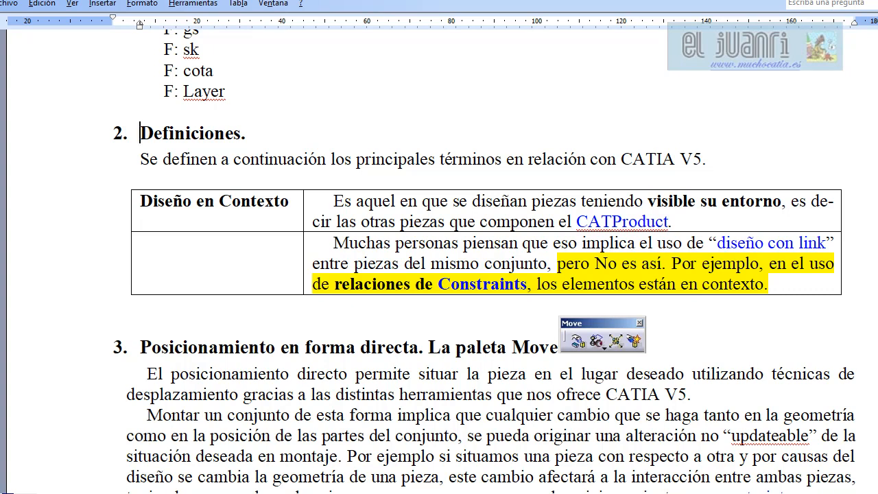
pyautogui.scroll(-4, 774, 416)
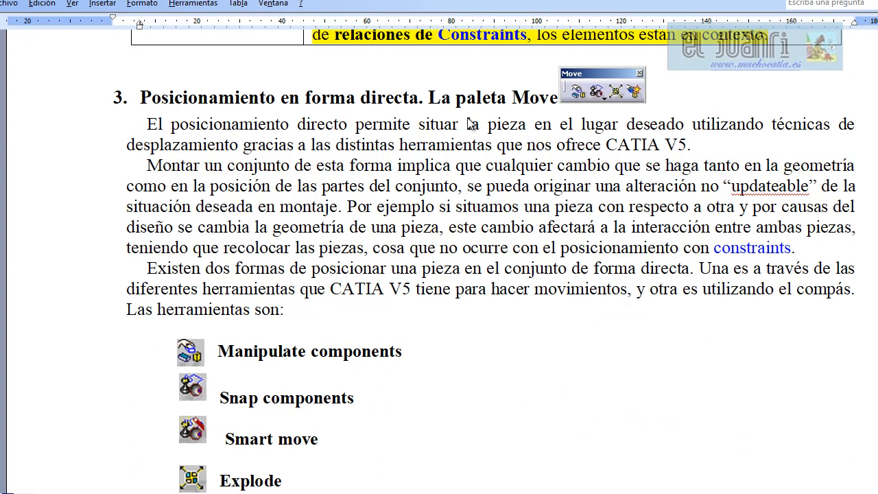
pyautogui.scroll(-6, 576, 258)
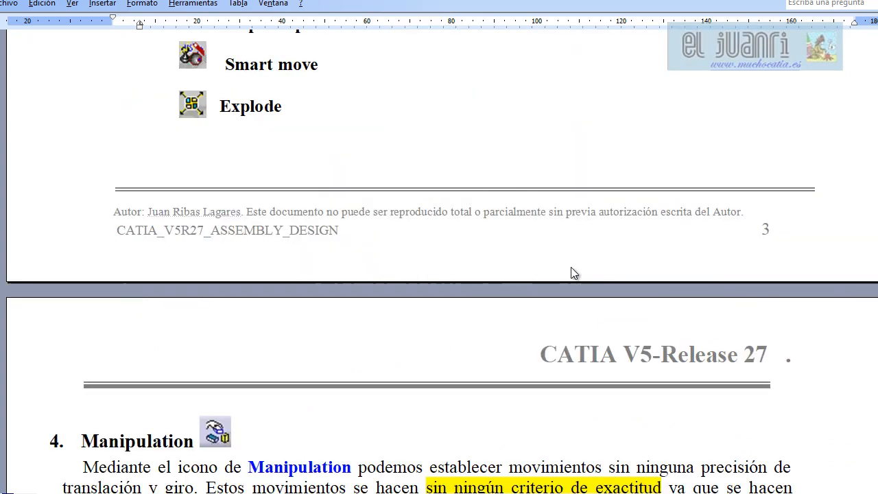
pyautogui.scroll(-4, 571, 269)
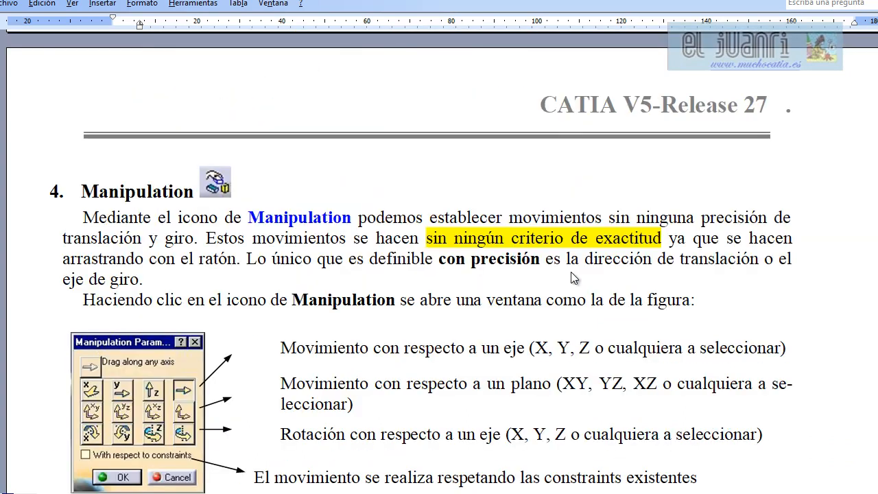
pyautogui.scroll(-2, 574, 275)
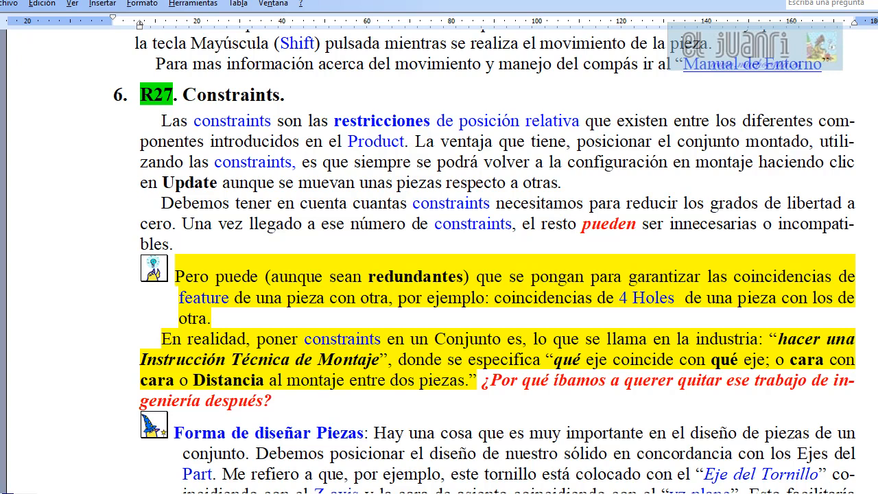
# Step: Read the manual's section 6 on Constraints, including the part-design advice, and section 6.5 on Fix Component
pyautogui.scroll(-1, 485, 261)
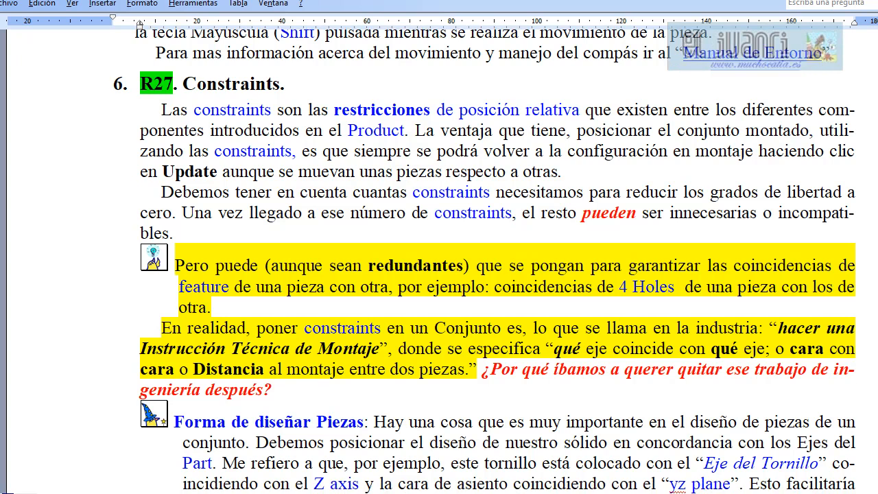
pyautogui.scroll(-8, 485, 261)
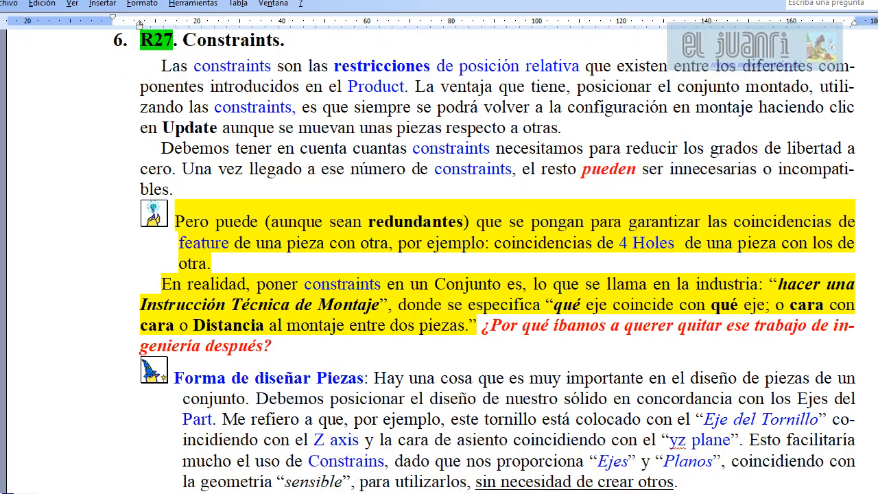
pyautogui.scroll(-3, 485, 261)
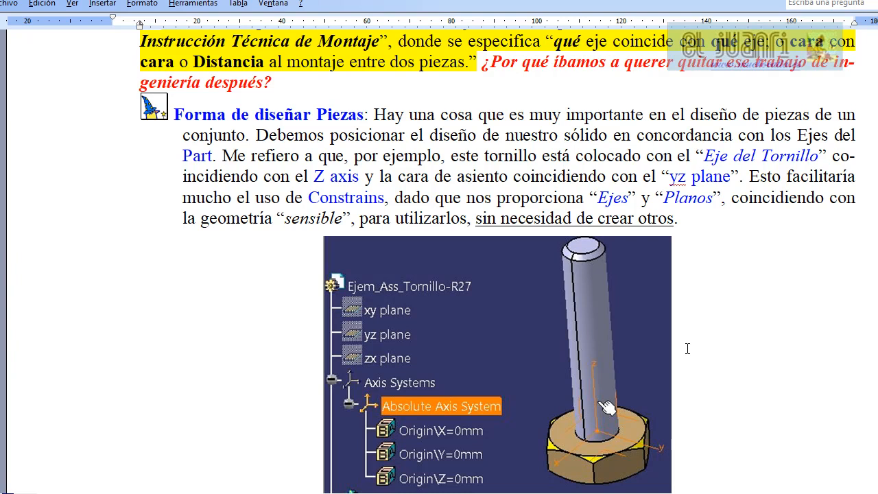
pyautogui.scroll(-2, 657, 386)
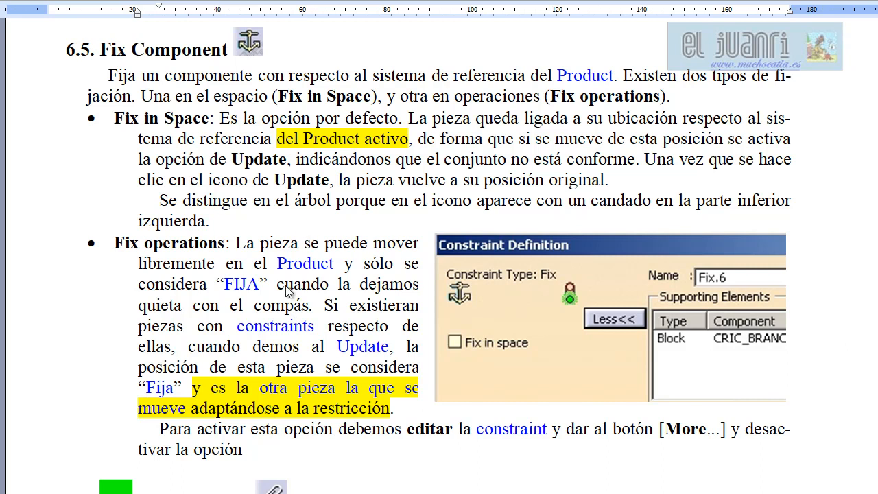
pyautogui.scroll(2, 287, 291)
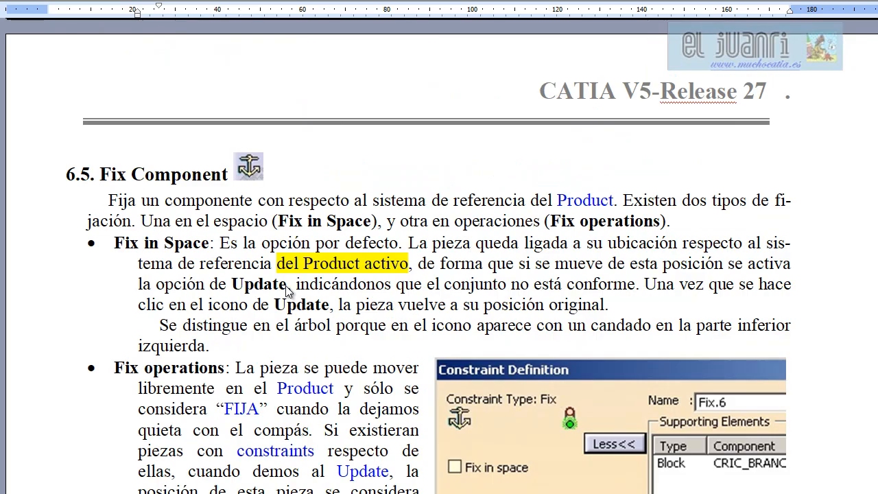
pyautogui.scroll(-2, 287, 291)
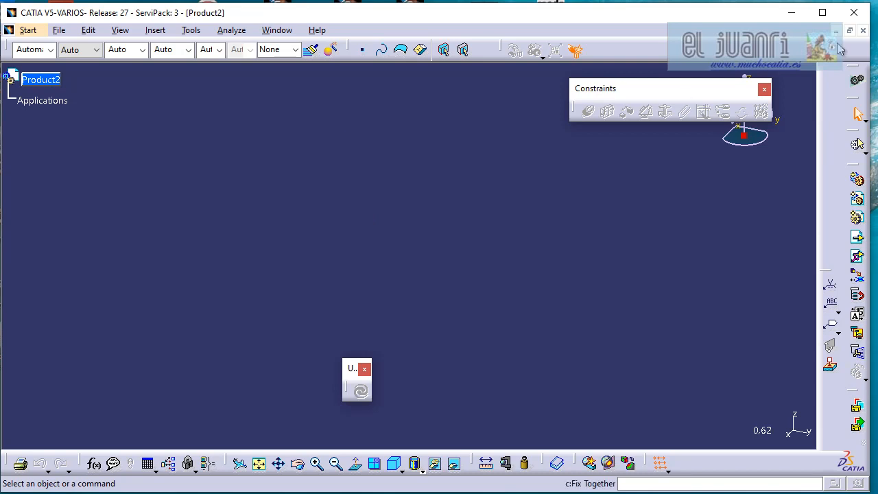
# Step: Switch to CATIA V5, close Product2 and open the recent assembly Ejem_Ass_Tornillo-Tuerca-R27_INI.CATProduct
pyautogui.click(863, 31)
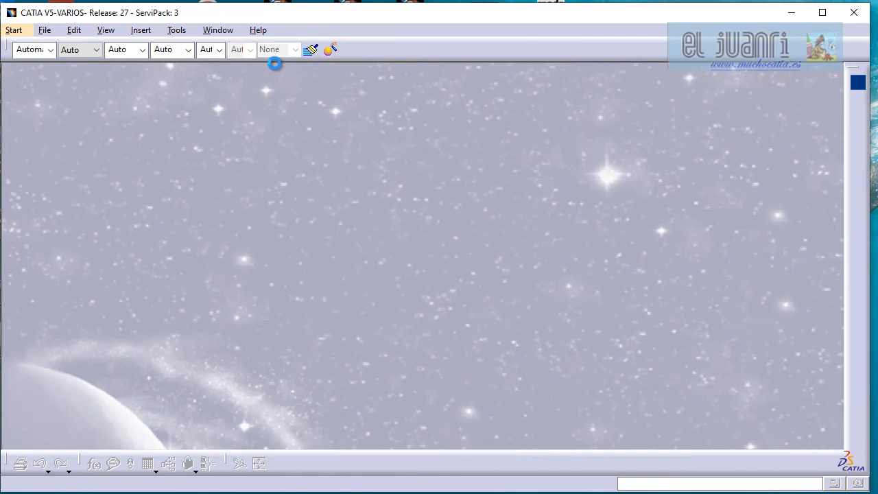
pyautogui.click(45, 30)
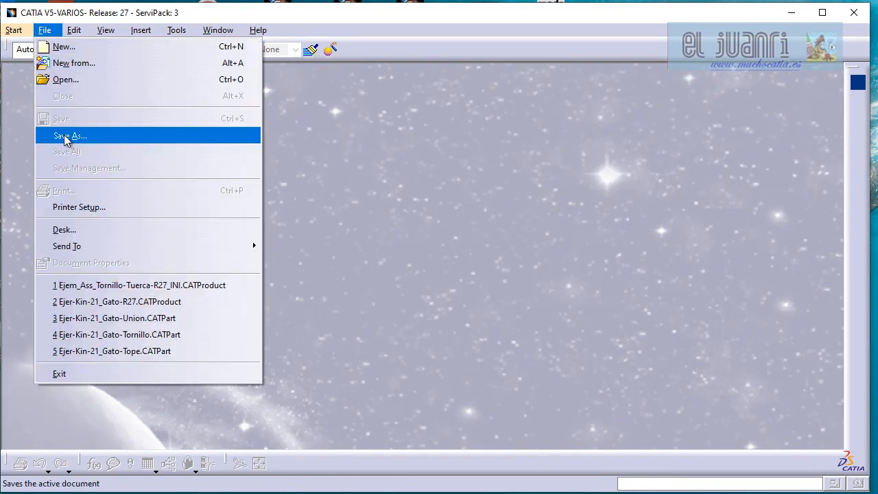
pyautogui.click(174, 291)
pyautogui.moveTo(453, 243); pyautogui.dragTo(445, 261, button='middle')
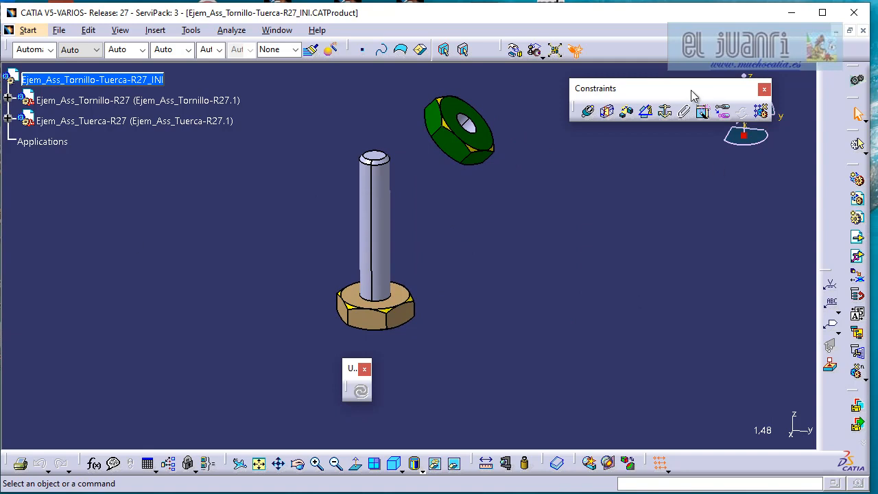
# Step: Uncover the compass from behind the Constraints palette and enable its Snap Automatically to Selected Object option
pyautogui.moveTo(674, 91); pyautogui.dragTo(597, 78)
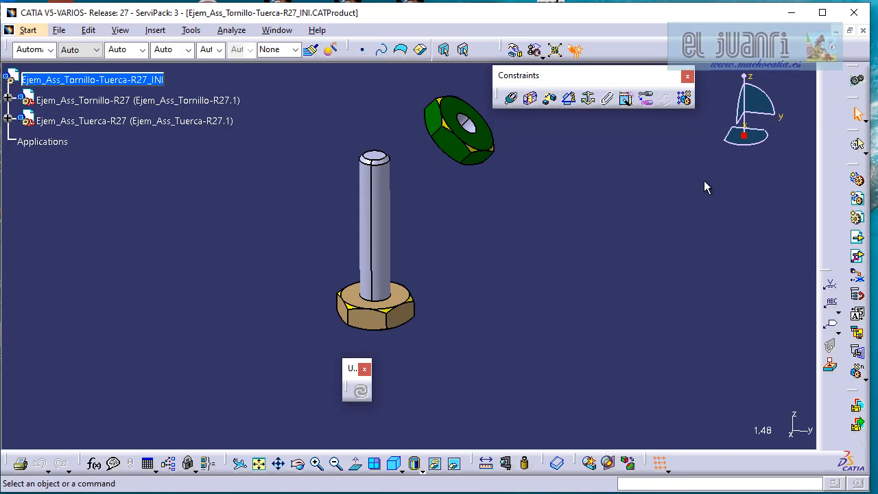
pyautogui.rightClick(743, 137)
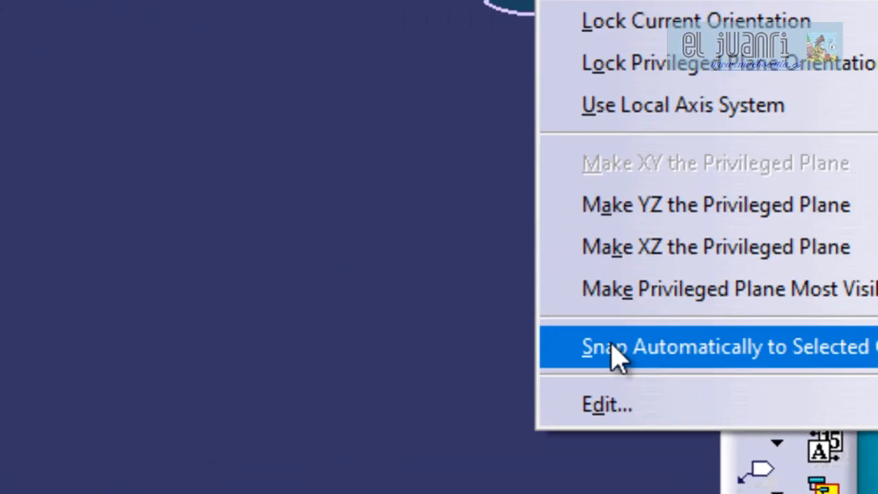
pyautogui.click(610, 346)
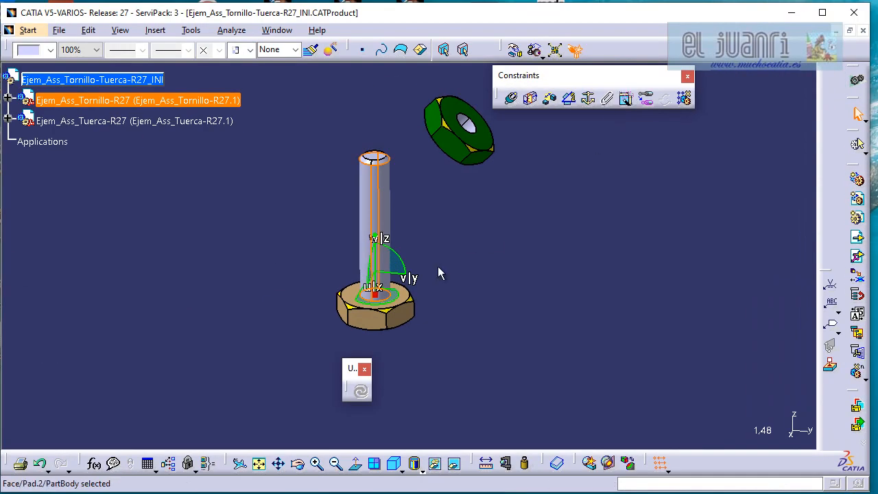
# Step: Snap the compass to the green nut and back to the bolt by selecting each component in turn
pyautogui.rightClick(382, 302)
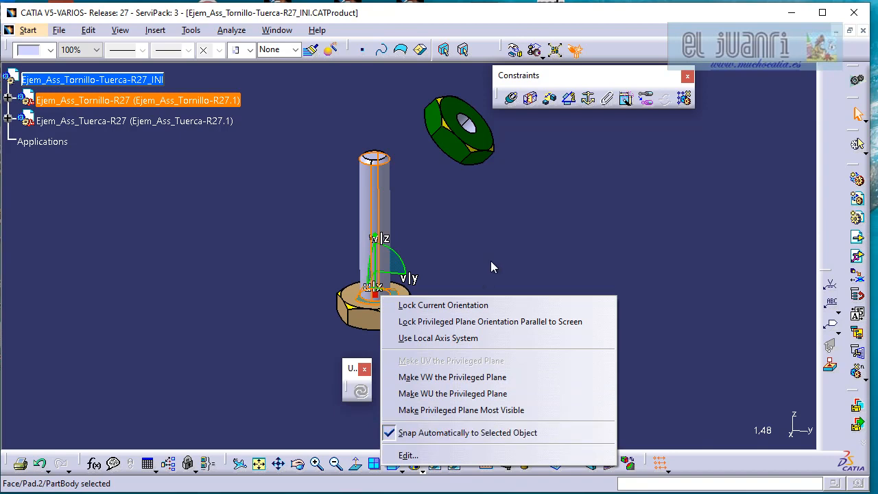
pyautogui.click(560, 233)
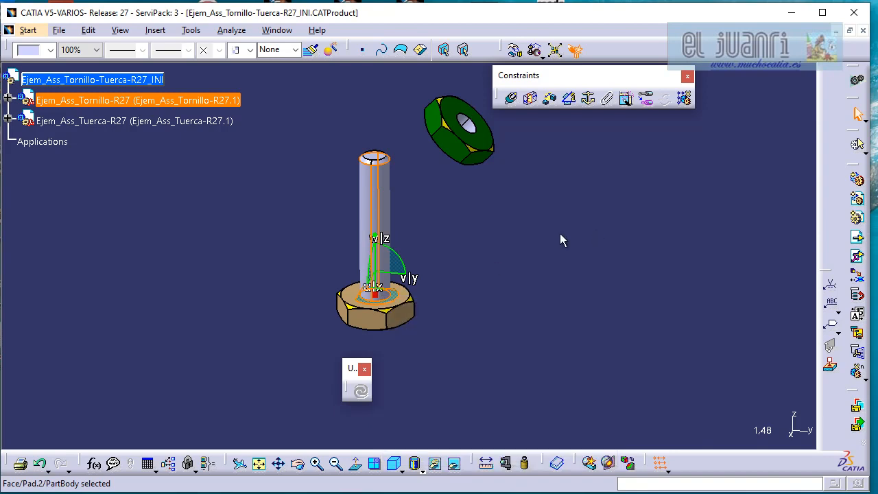
pyautogui.click(483, 144)
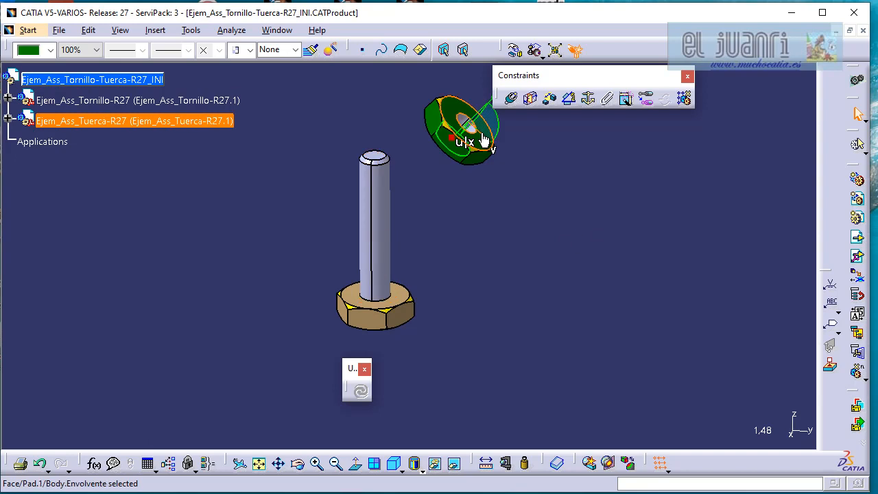
pyautogui.click(384, 219)
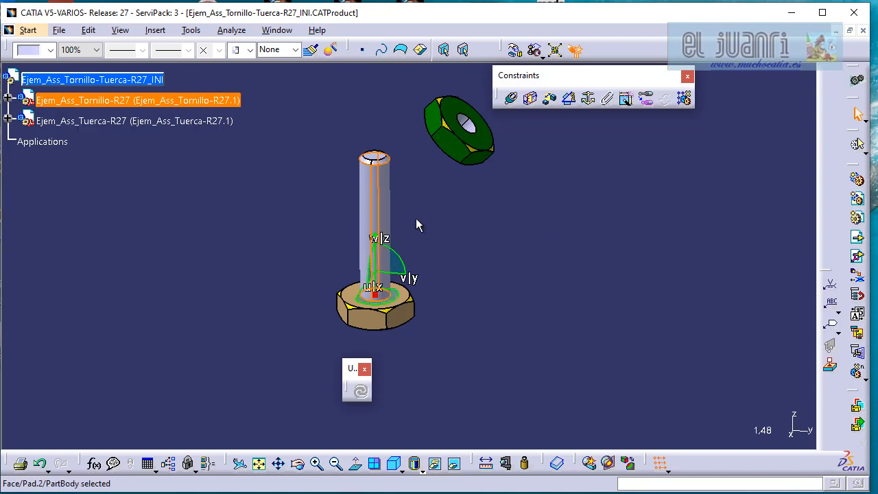
# Step: Open the compass manipulation parameters for the bolt and set the coordinate reference to Active object (Ejem_Ass_Tornillo-Tuerca-R27_INI)
pyautogui.rightClick(389, 301)
pyautogui.click(423, 454)
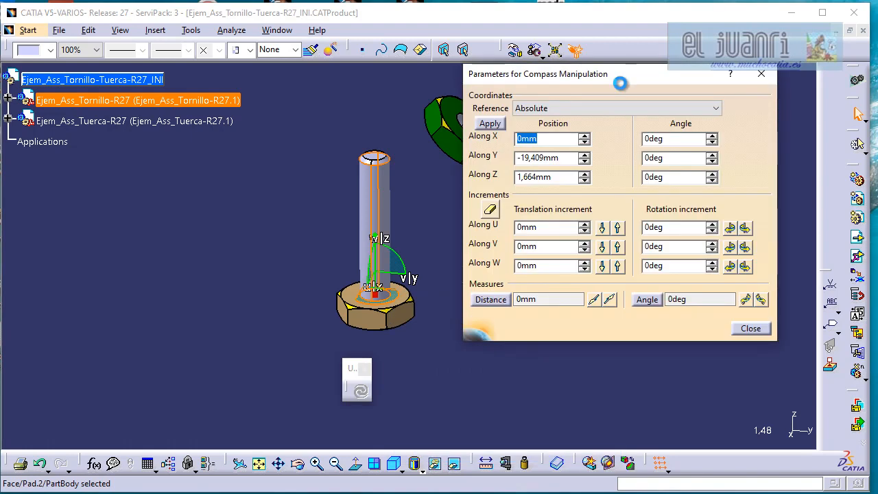
pyautogui.moveTo(620, 82); pyautogui.dragTo(613, 101)
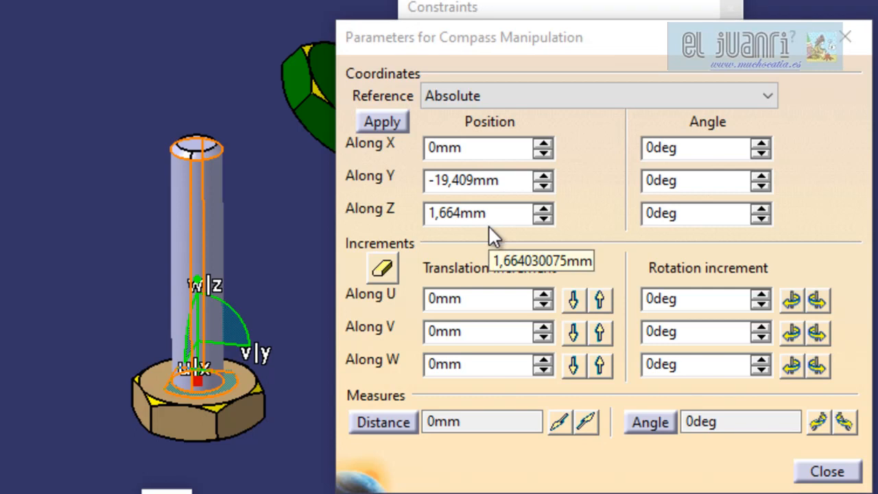
pyautogui.click(530, 98)
pyautogui.click(582, 99)
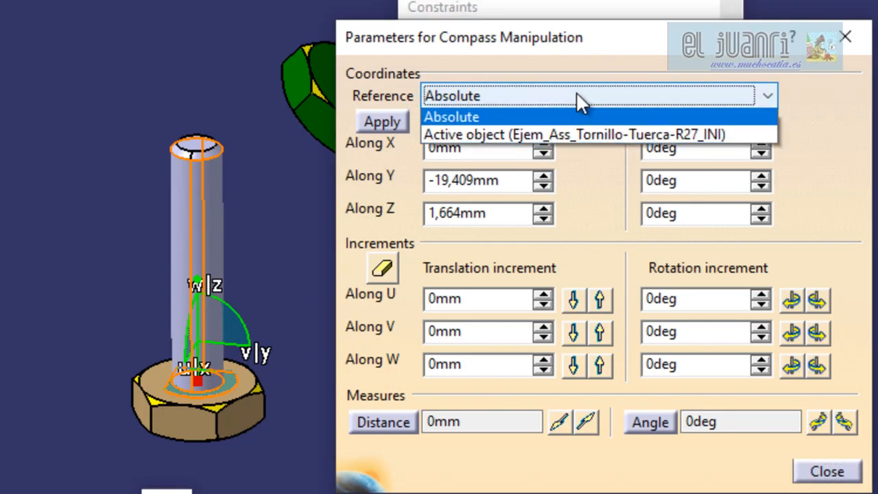
pyautogui.click(488, 136)
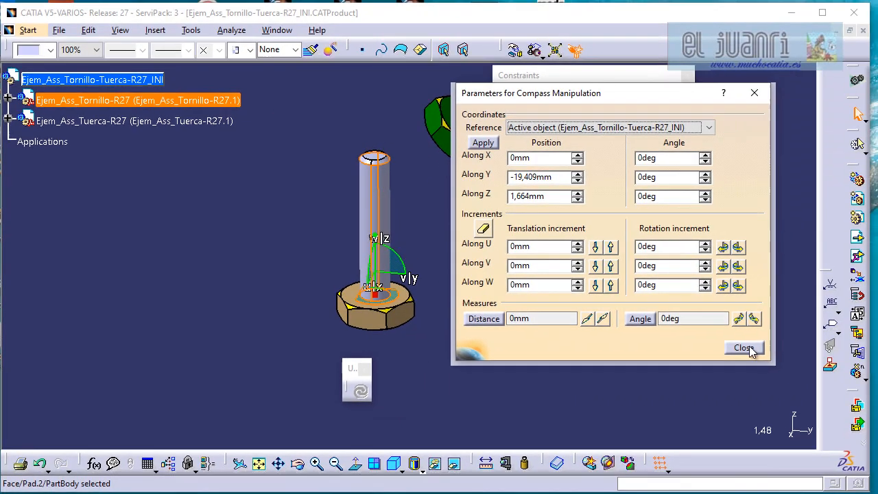
pyautogui.click(743, 348)
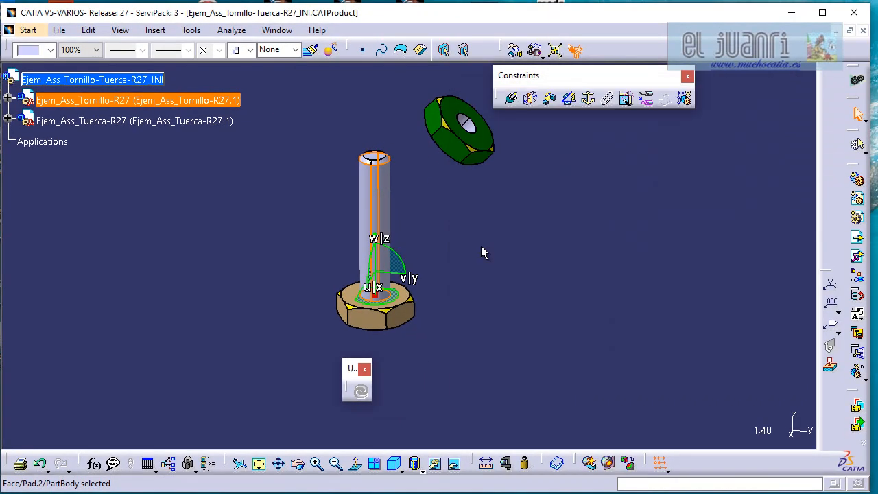
# Step: Detach the compass from the bolt and disable its Snap Automatically to Selected Object option
pyautogui.click(482, 248)
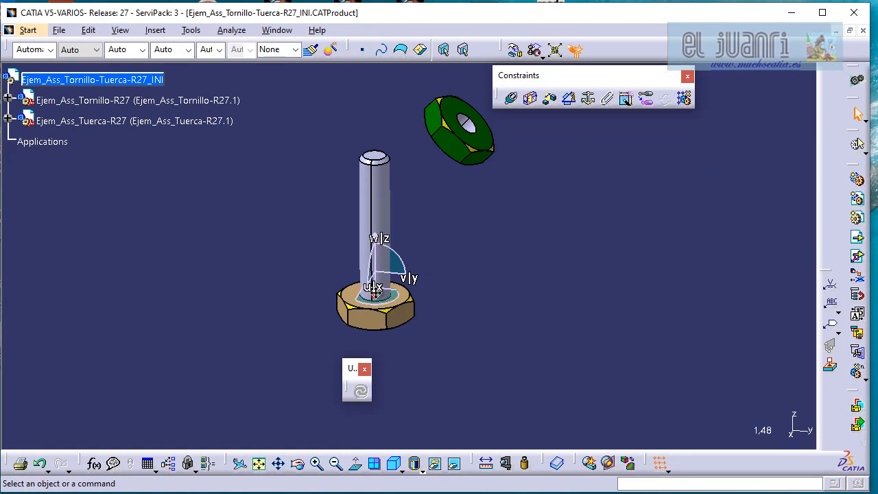
pyautogui.moveTo(374, 294); pyautogui.dragTo(807, 428)
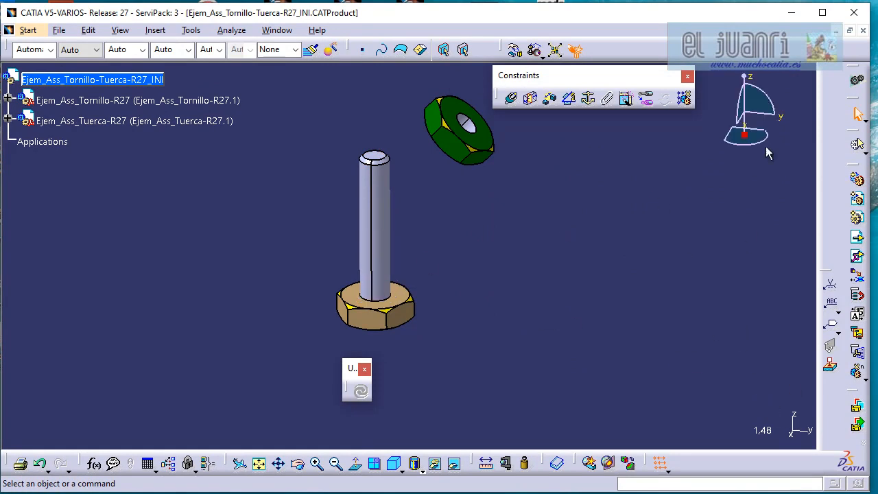
pyautogui.rightClick(755, 142)
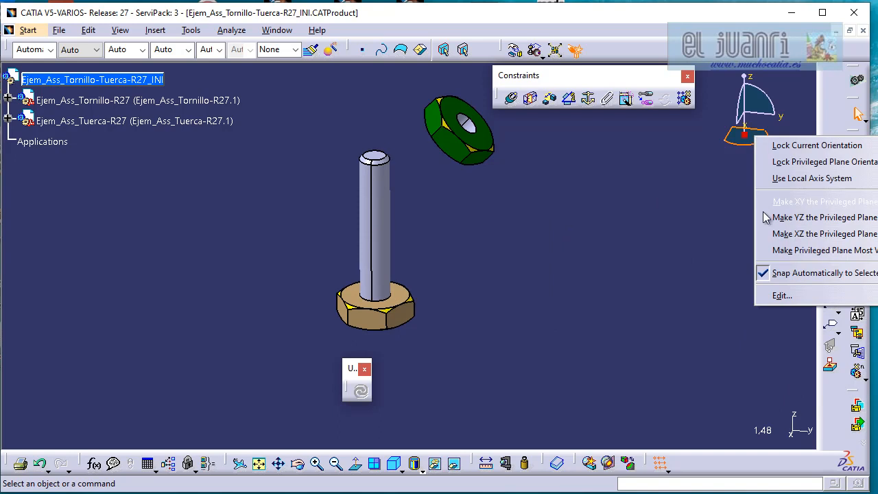
pyautogui.click(765, 273)
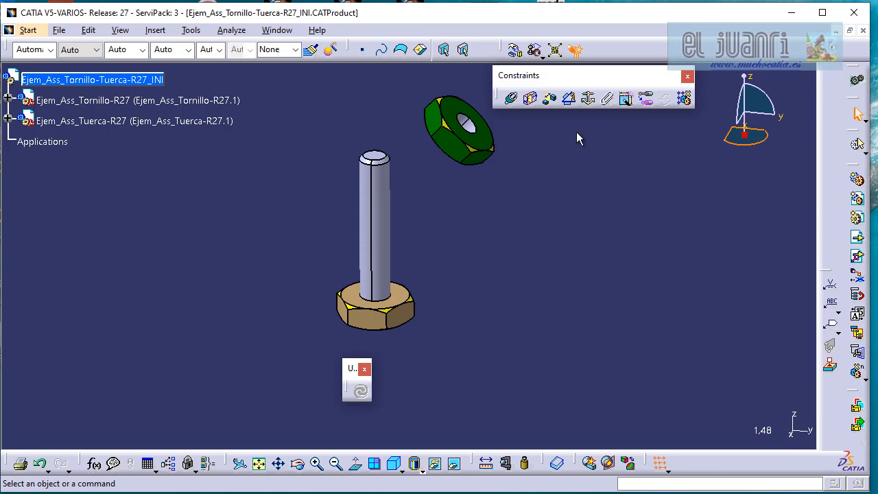
# Step: Apply a Fix Component constraint to the bolt Ejem_Ass_Tornillo-R27 and expand the Constraints branch of the tree
pyautogui.click(588, 98)
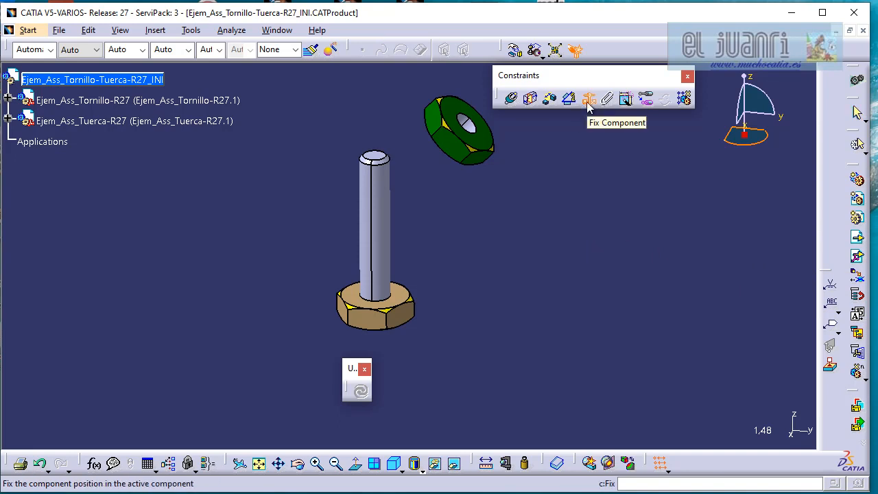
pyautogui.click(202, 102)
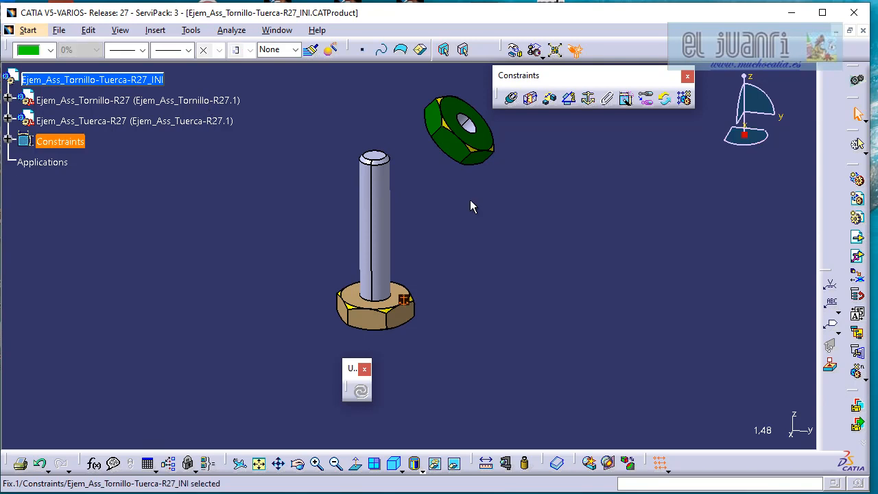
pyautogui.click(9, 140)
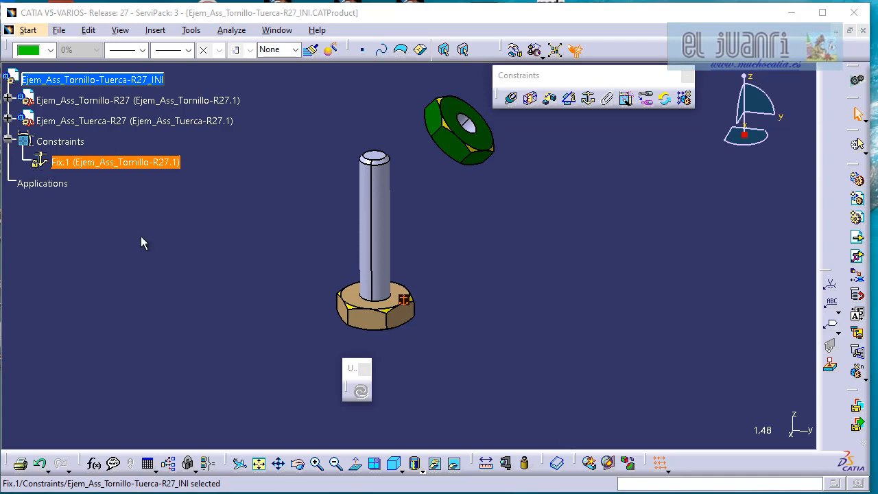
# Step: Examine the extended definition of the bolt's Fix.1 constraint, including its supporting component and Fix in space option, and leave without saving
pyautogui.doubleClick(122, 165)
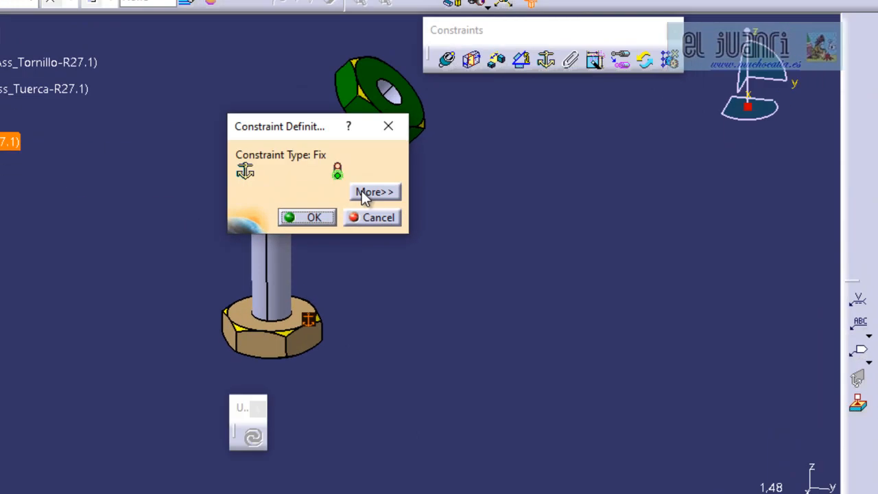
pyautogui.click(369, 194)
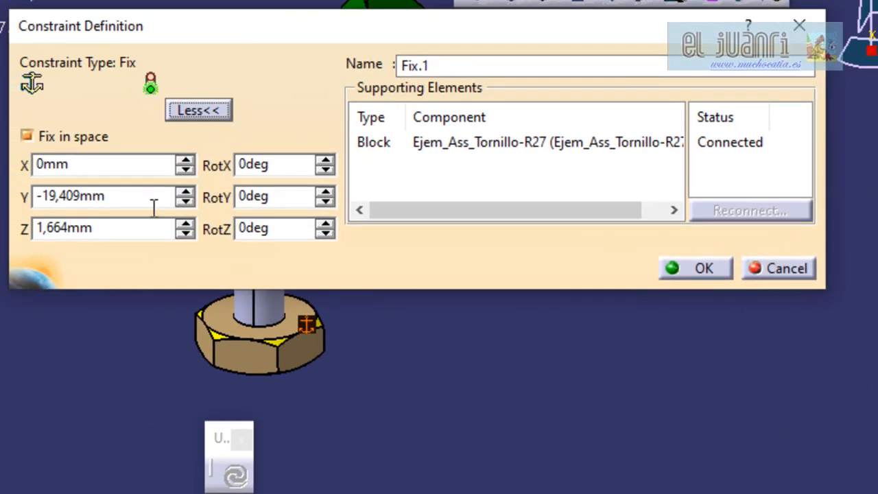
pyautogui.click(184, 112)
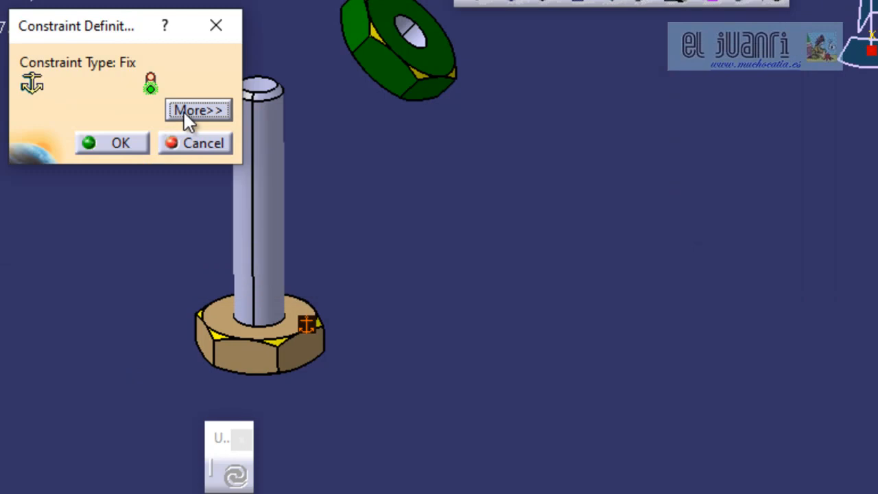
pyautogui.click(184, 112)
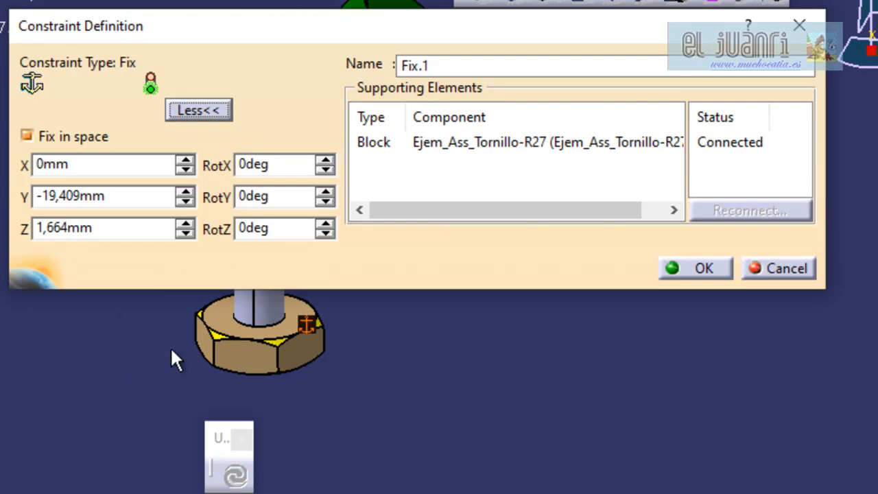
pyautogui.click(381, 143)
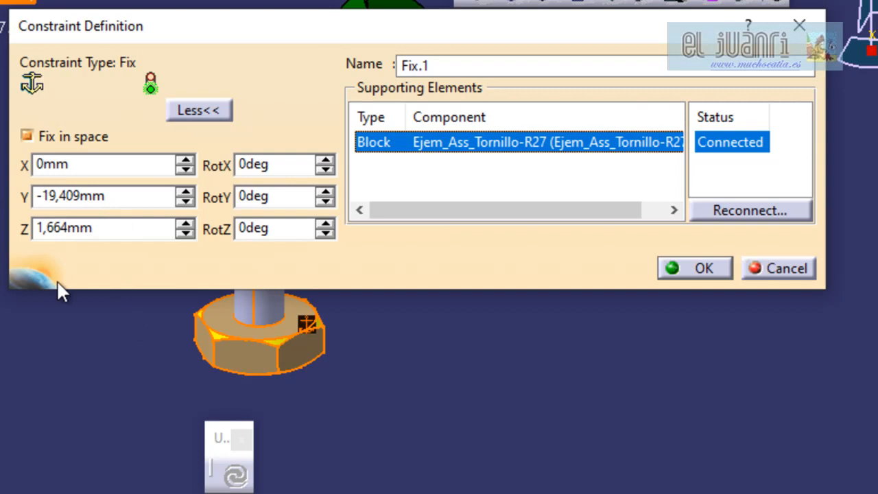
pyautogui.click(72, 140)
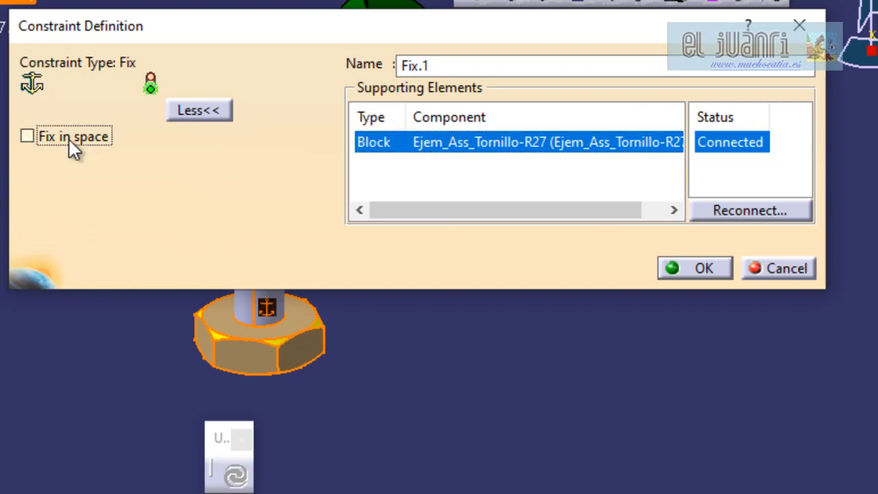
pyautogui.click(803, 271)
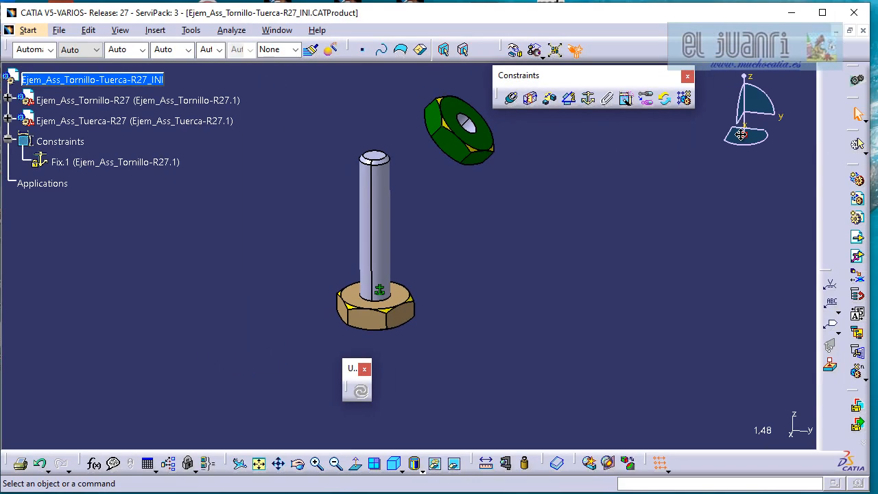
# Step: Enable the compass's Snap Automatically to Selected Object option and snap the compass to the bolt
pyautogui.rightClick(740, 135)
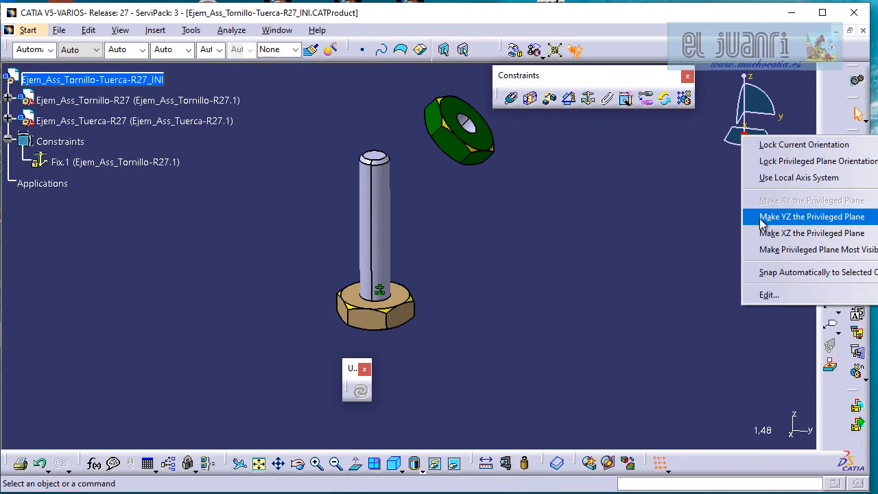
pyautogui.click(775, 277)
pyautogui.click(381, 242)
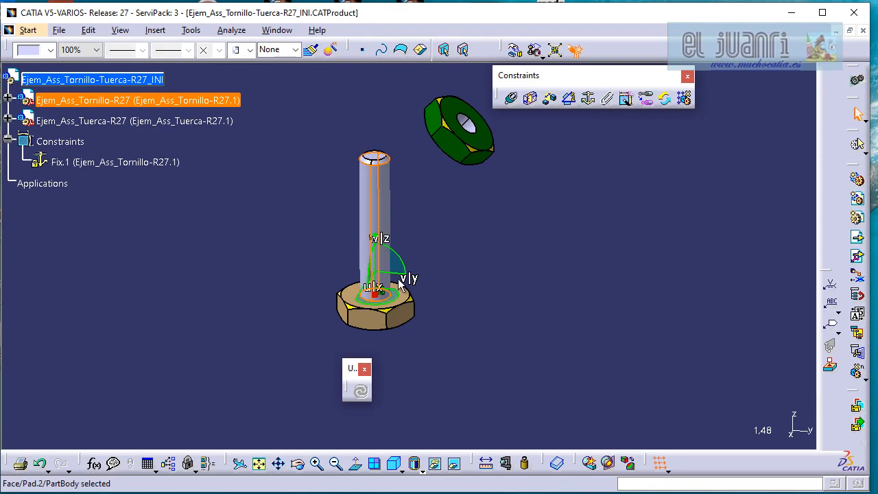
# Step: Test the bolt's Fix constraint by shifting the bolt along Y and tilting it with the compass, updating the assembly after each move
pyautogui.moveTo(393, 281); pyautogui.dragTo(651, 294)
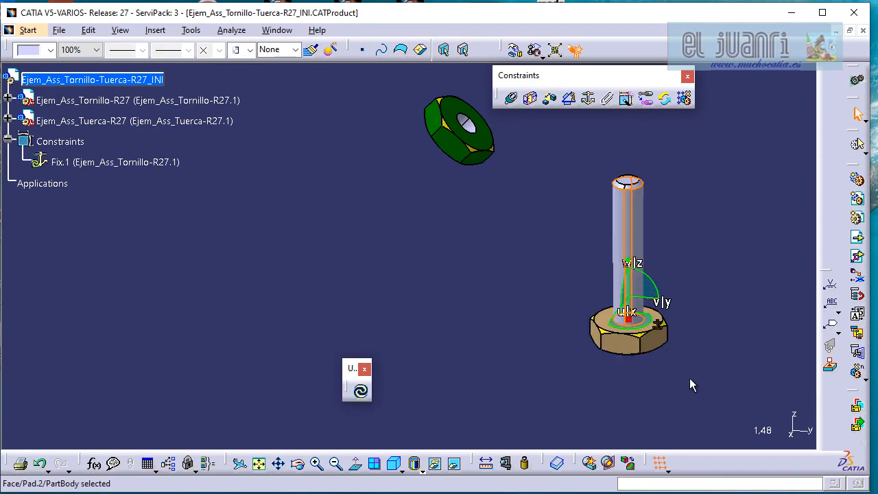
pyautogui.click(361, 393)
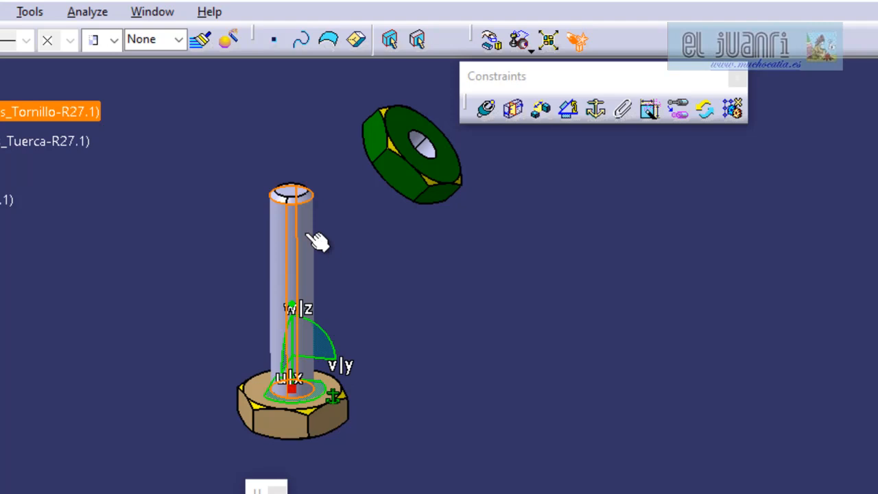
pyautogui.moveTo(314, 366); pyautogui.dragTo(614, 234)
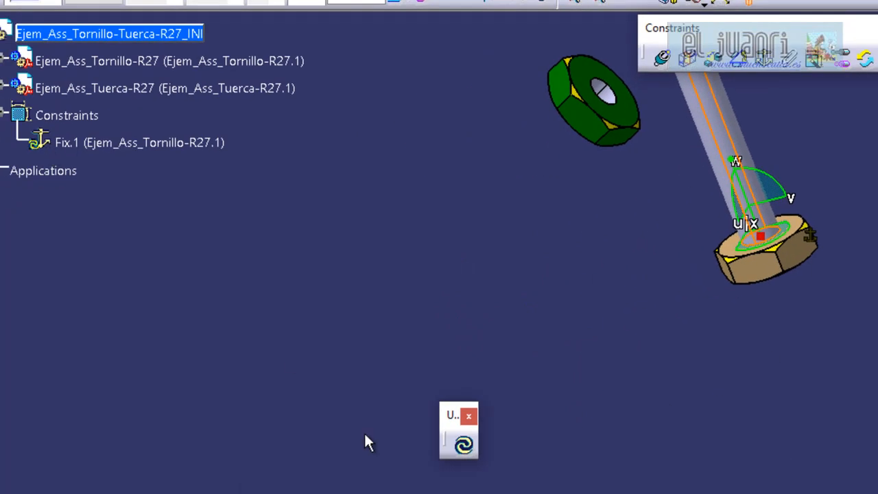
pyautogui.click(463, 446)
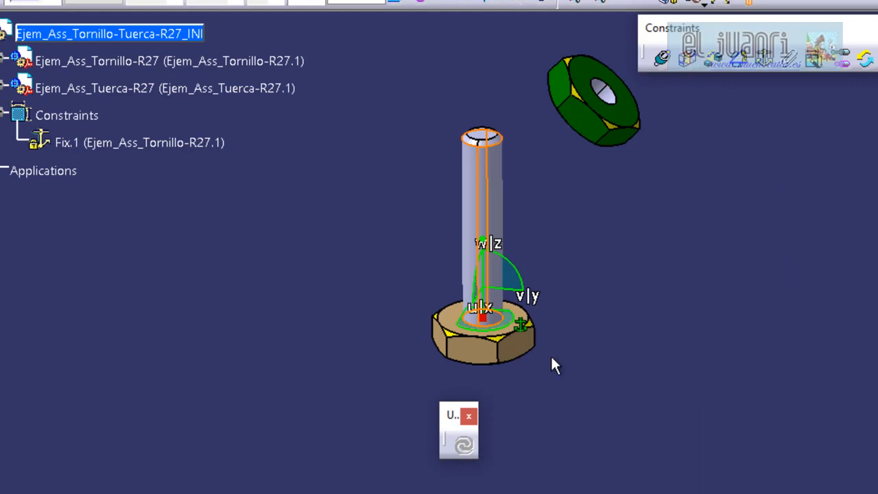
# Step: Check the bolt's absolute coordinates in the compass manipulation parameters
pyautogui.rightClick(512, 323)
pyautogui.click(603, 491)
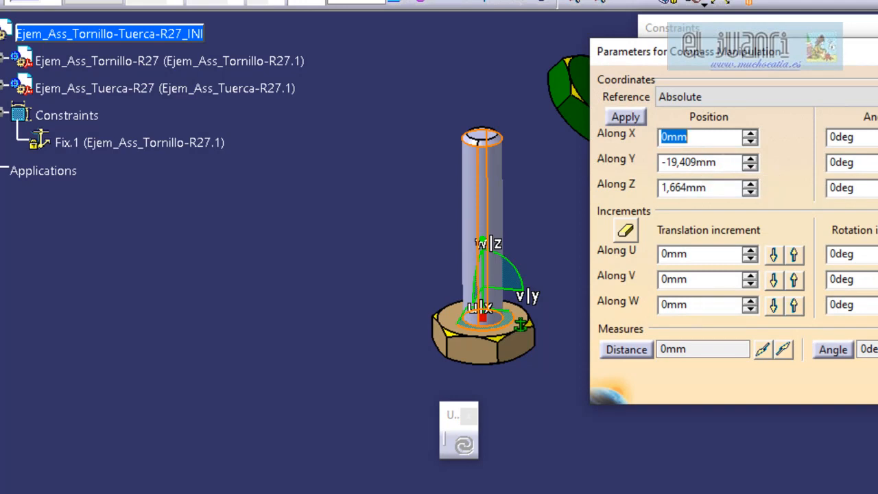
pyautogui.click(874, 386)
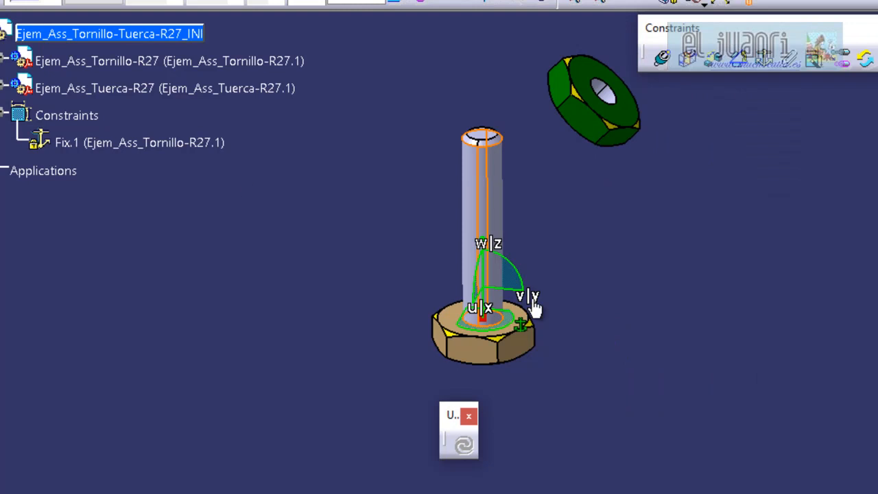
# Step: Turn off Fix in space for the bolt's Fix.1 constraint and move the bolt along the compass Y axis to about Y 60 mm
pyautogui.doubleClick(134, 144)
pyautogui.click(434, 153)
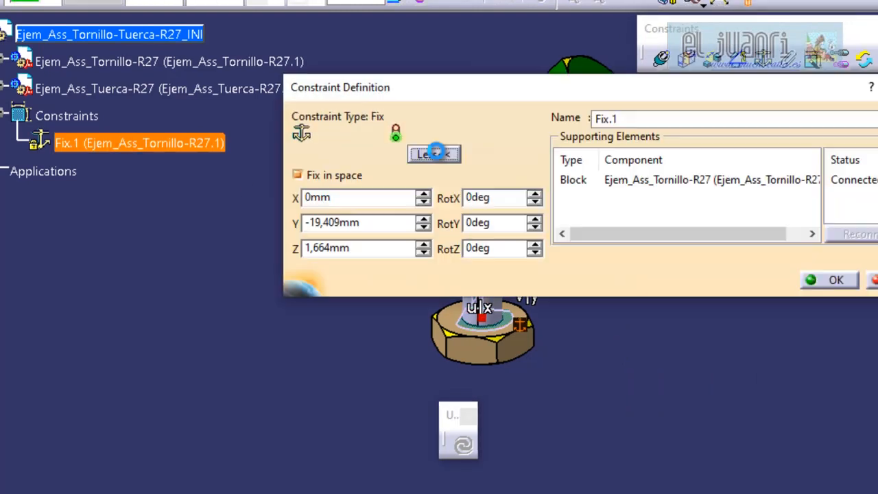
pyautogui.click(323, 174)
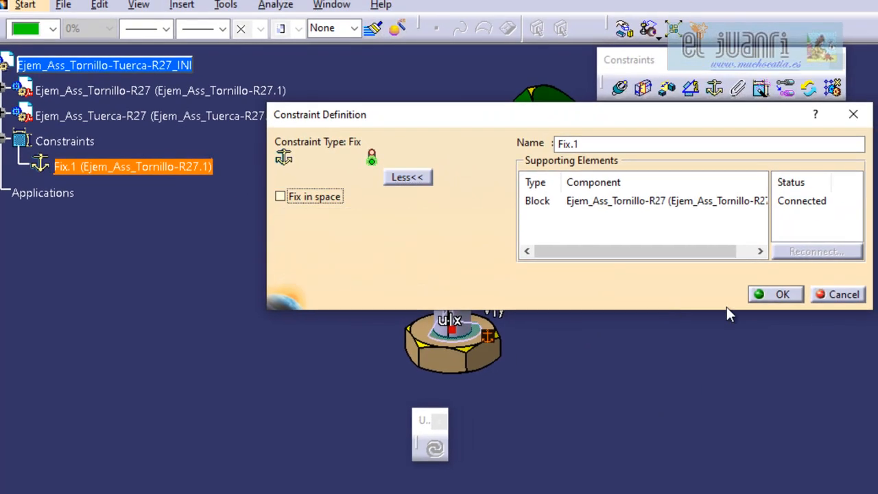
pyautogui.click(775, 294)
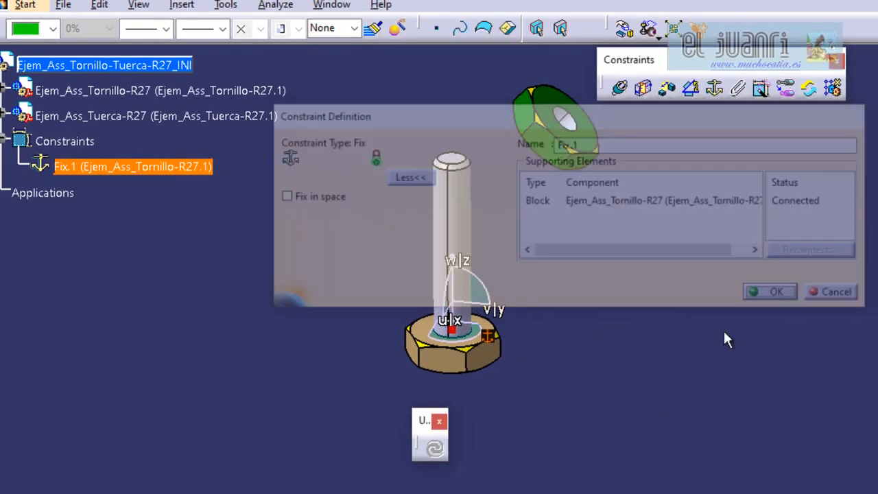
pyautogui.click(491, 353)
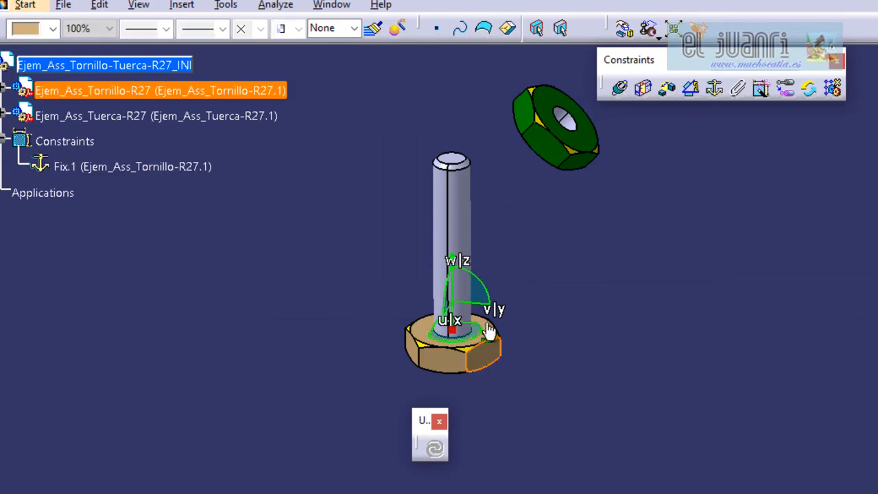
pyautogui.moveTo(483, 307); pyautogui.dragTo(845, 340)
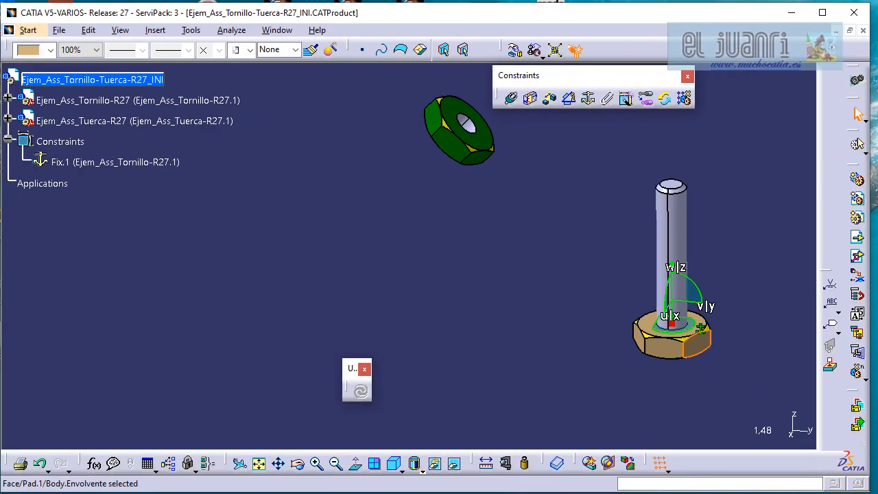
# Step: Set the bolt's absolute Y and Z positions to 0 mm in the compass manipulation parameters and apply them
pyautogui.rightClick(685, 325)
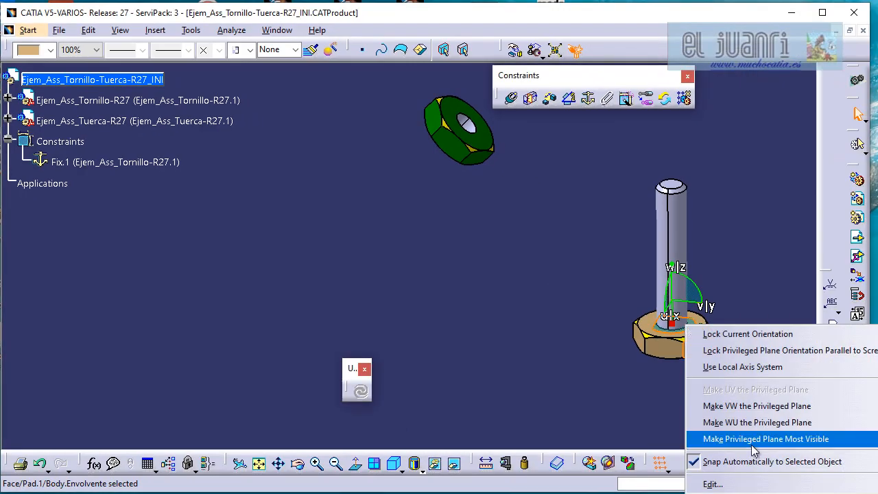
pyautogui.click(720, 484)
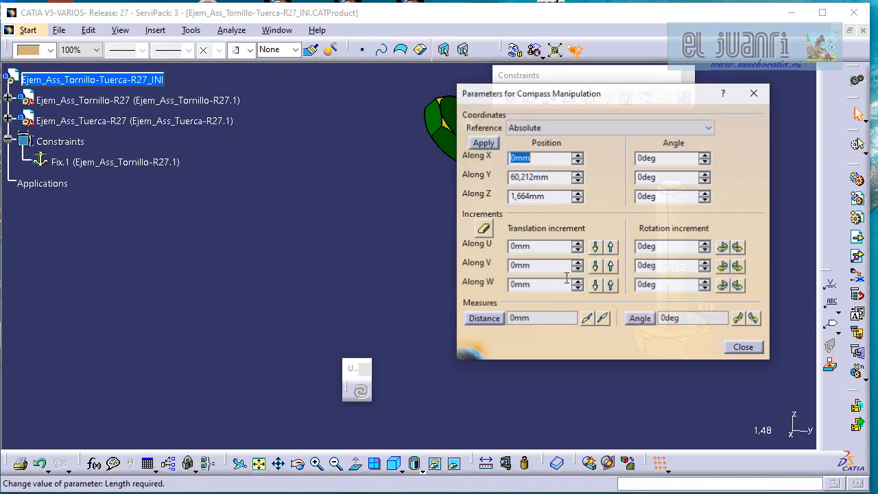
pyautogui.press('Tab')
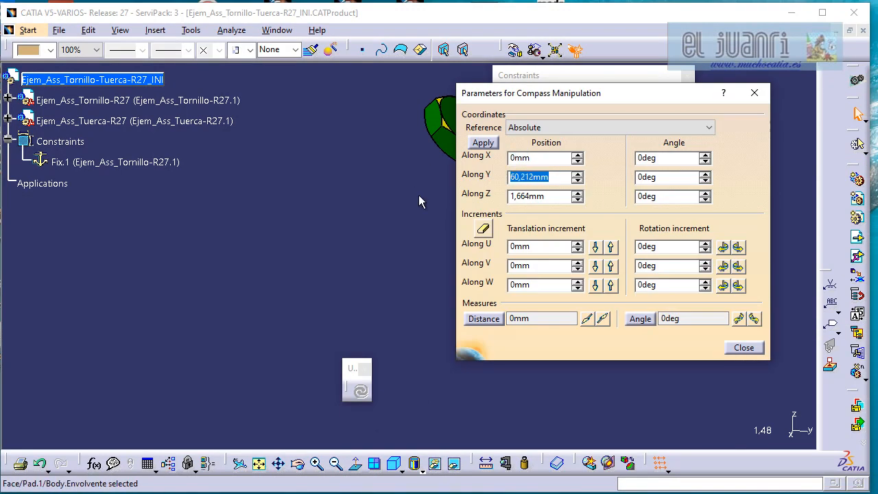
pyautogui.write('0')
pyautogui.press('Tab')
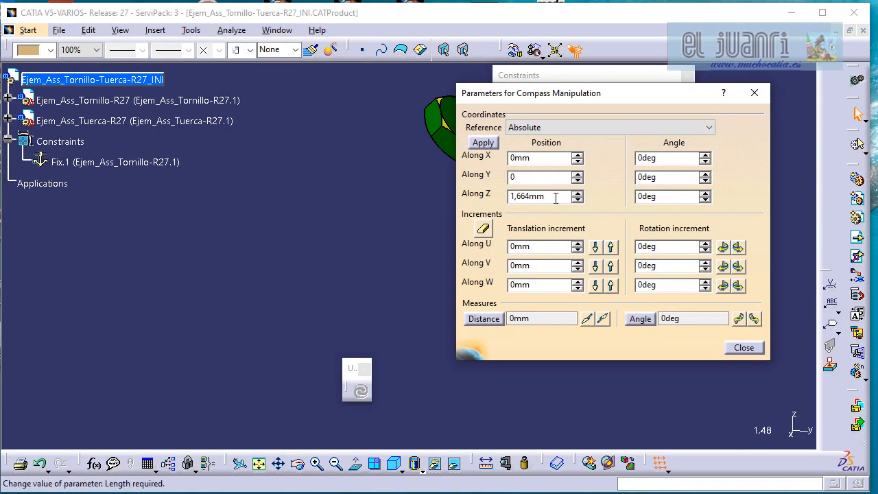
pyautogui.write('0')
pyautogui.click(474, 139)
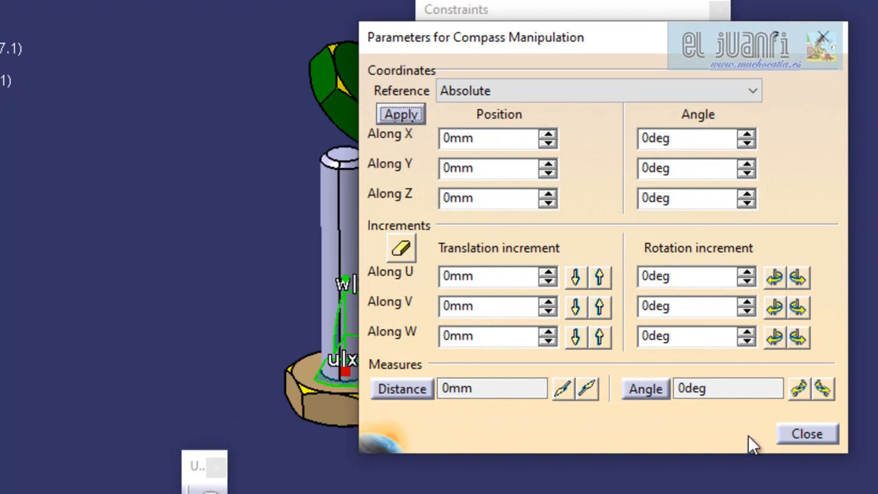
pyautogui.click(815, 443)
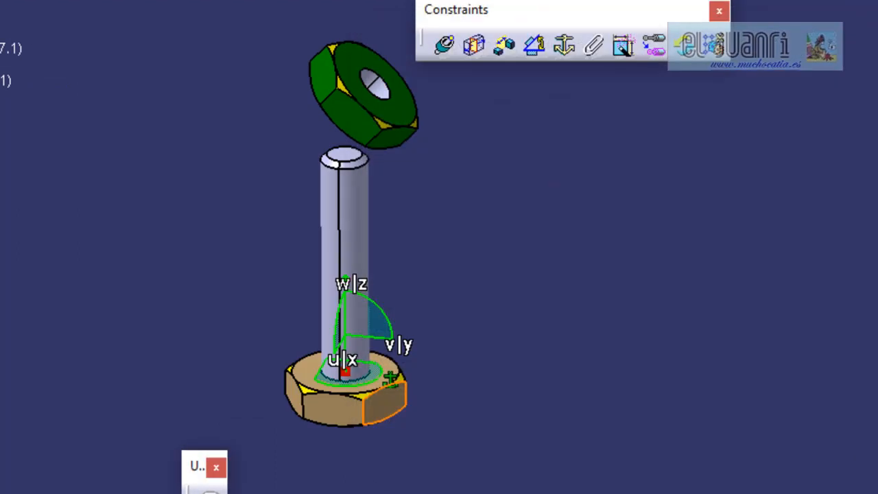
# Step: Turn on Fix in space for the bolt's Fix.1 constraint and accept the definition
pyautogui.doubleClick(390, 380)
pyautogui.click(184, 159)
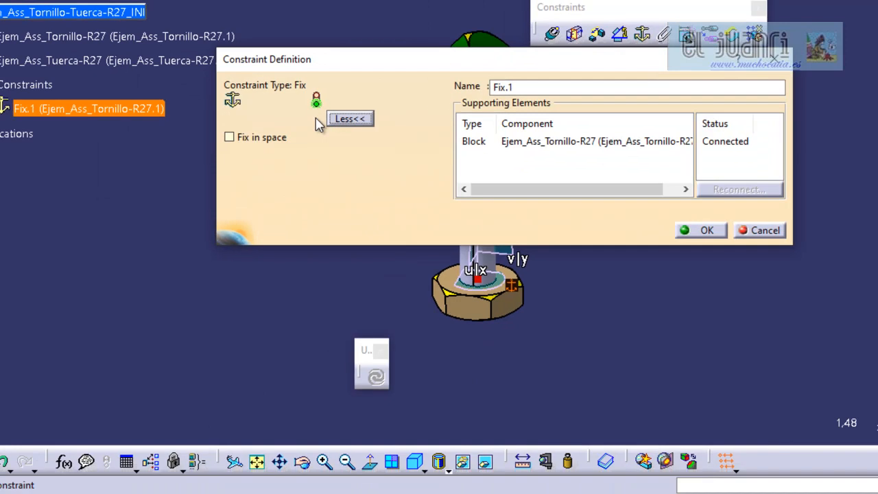
pyautogui.click(276, 137)
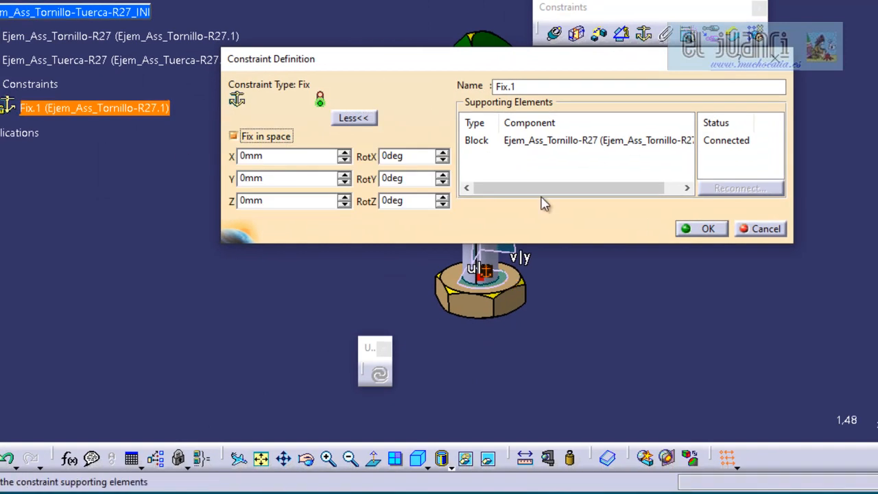
pyautogui.click(693, 229)
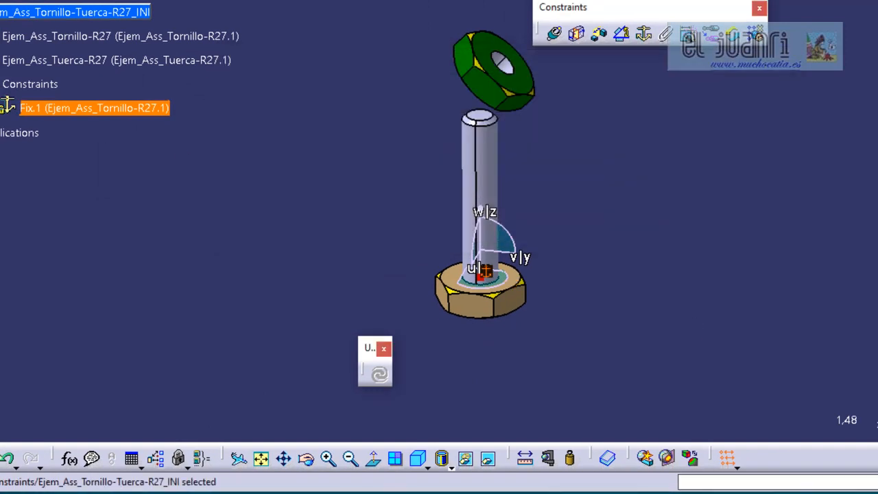
# Step: Add a coincidence constraint between the bolt shank's axis and the nut hole's axis, and update the assembly
pyautogui.moveTo(564, 202); pyautogui.dragTo(416, 220, button='middle')
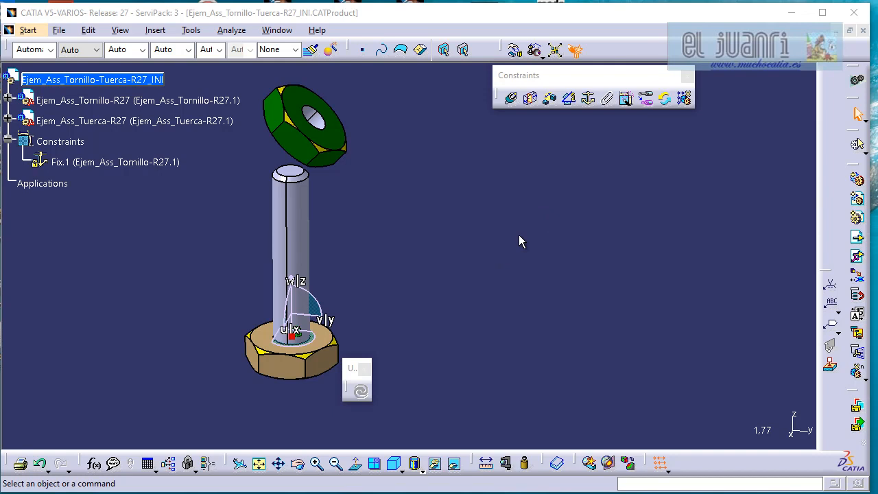
pyautogui.moveTo(473, 237); pyautogui.dragTo(476, 213, button='middle')
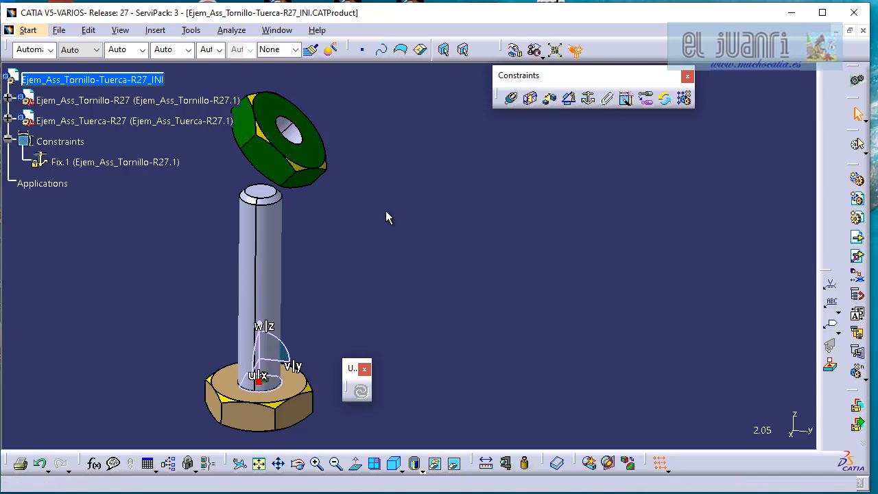
pyautogui.click(140, 162)
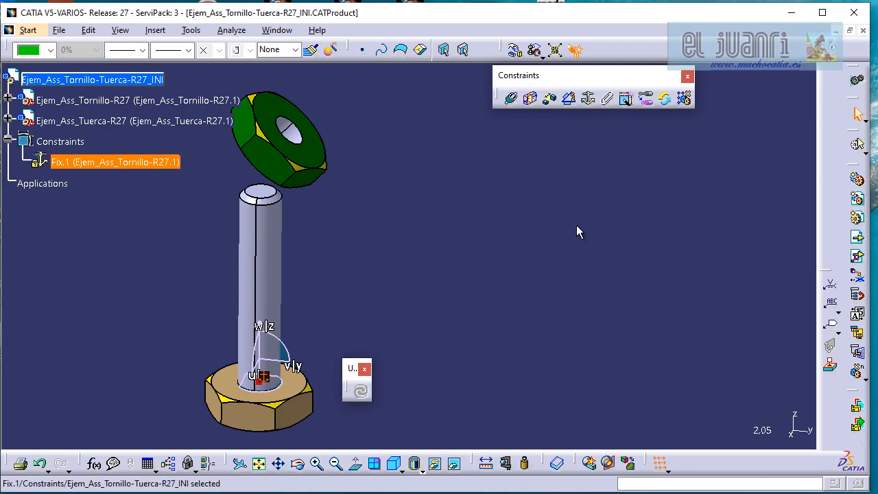
pyautogui.click(511, 100)
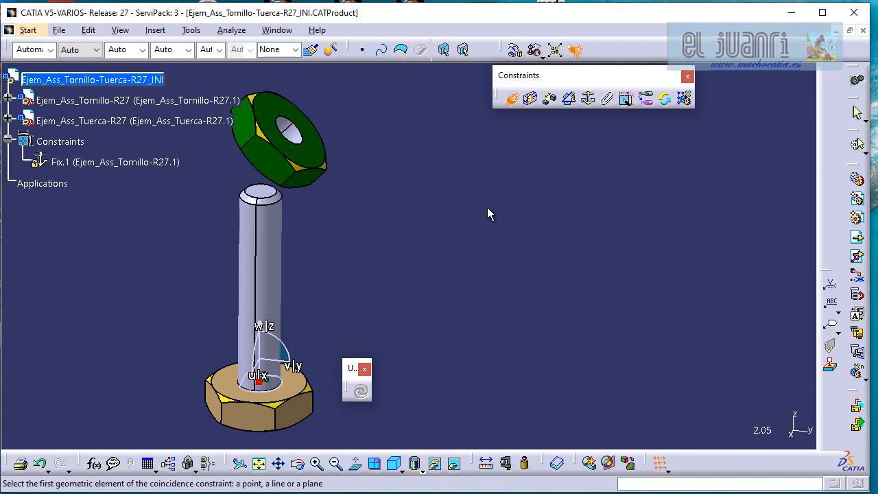
pyautogui.moveTo(475, 241); pyautogui.dragTo(510, 212, button='middle')
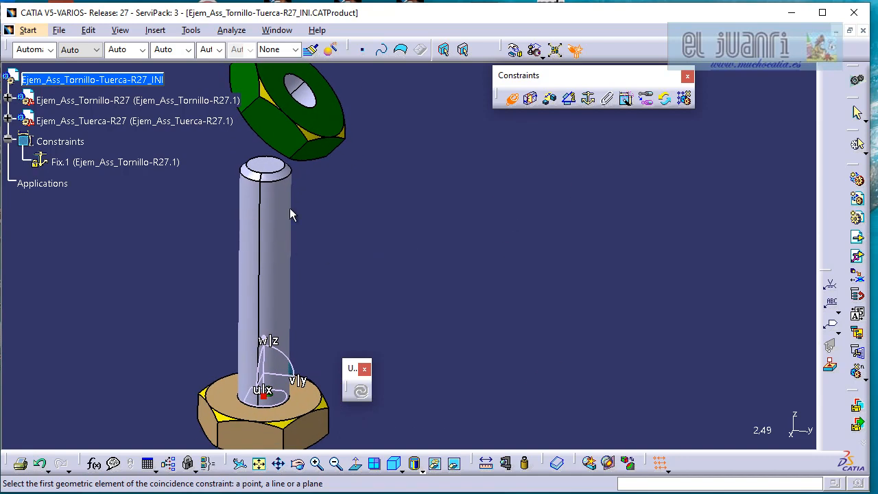
pyautogui.moveTo(419, 228); pyautogui.dragTo(412, 245, button='middle')
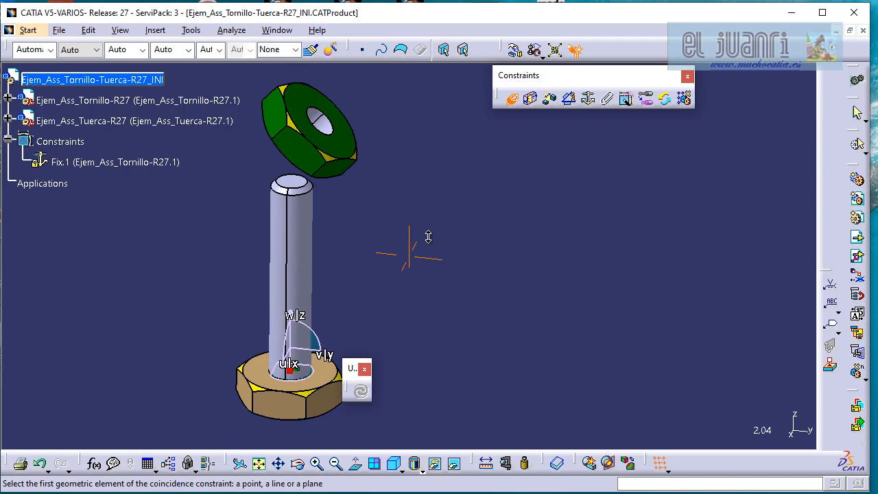
pyautogui.click(295, 231)
pyautogui.moveTo(329, 237); pyautogui.dragTo(319, 270, button='middle')
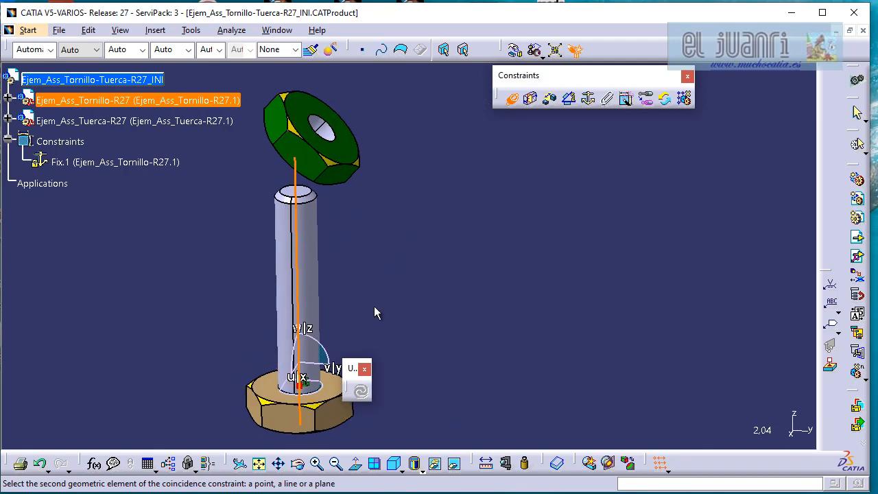
pyautogui.click(340, 137)
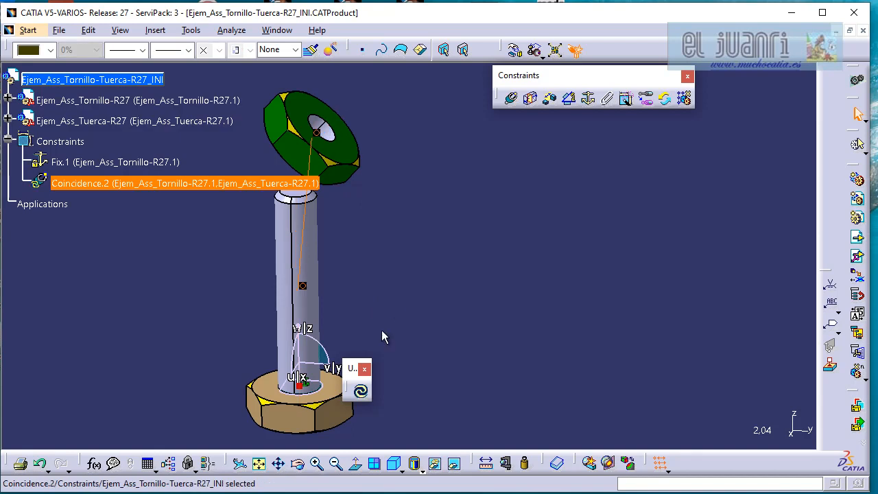
pyautogui.click(362, 393)
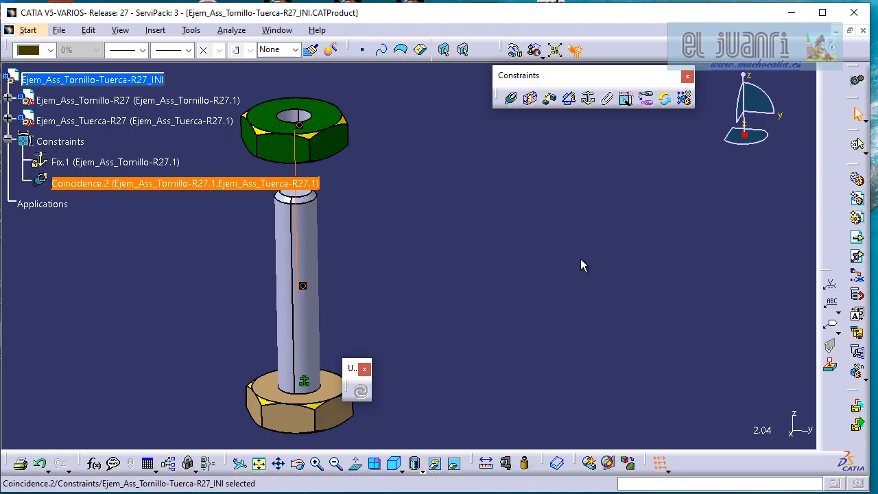
# Step: Examine the Coincidence.2 definition and trace its bolt supporting line down to Pad.2 and its sketch in the specification tree
pyautogui.doubleClick(148, 190)
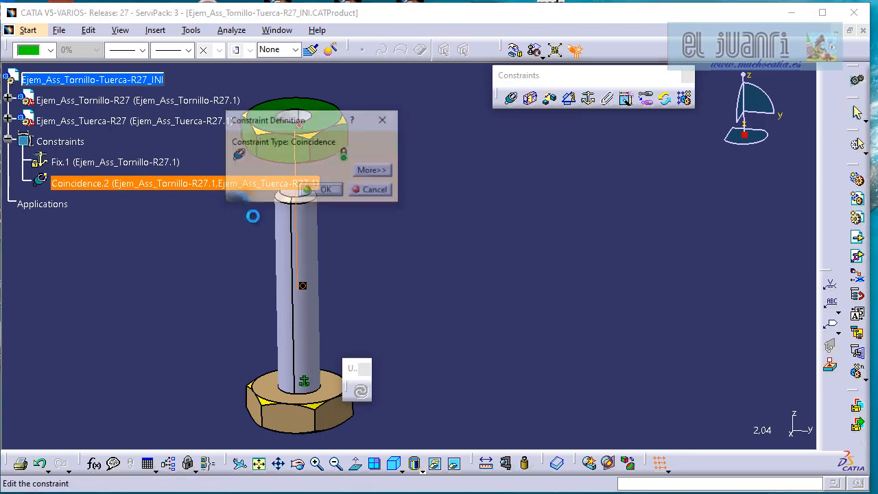
pyautogui.moveTo(325, 115); pyautogui.dragTo(545, 128)
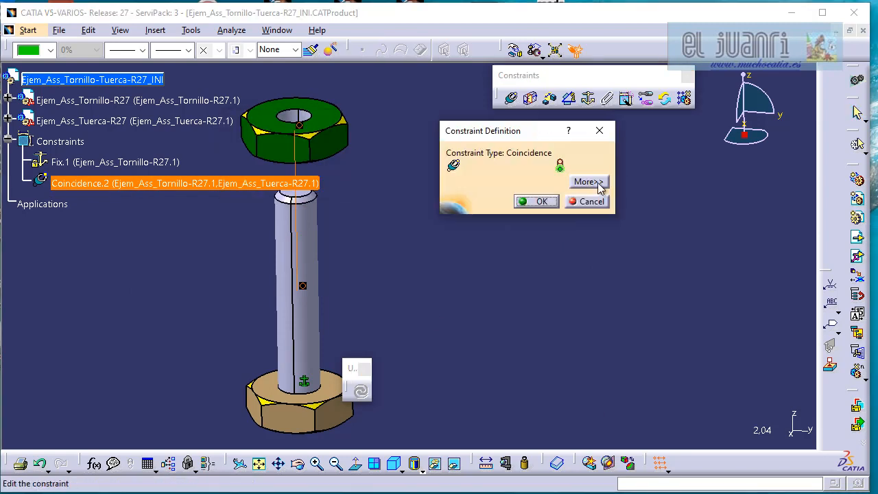
pyautogui.click(583, 181)
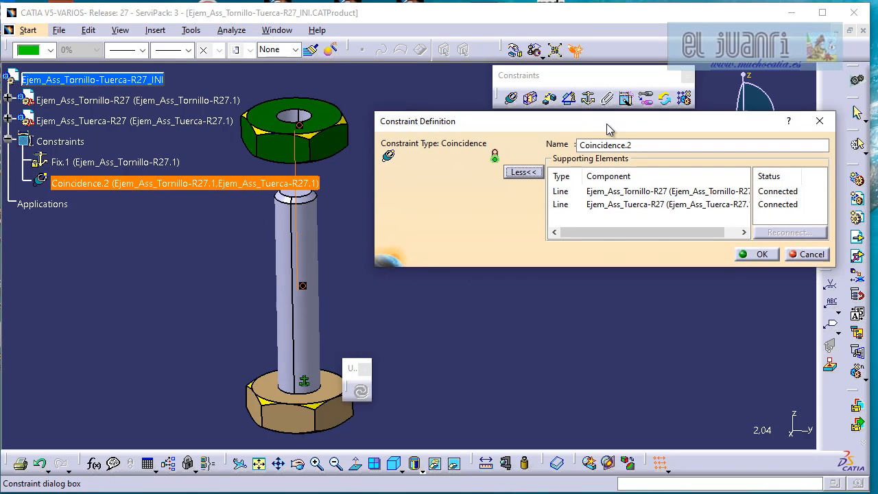
pyautogui.click(645, 192)
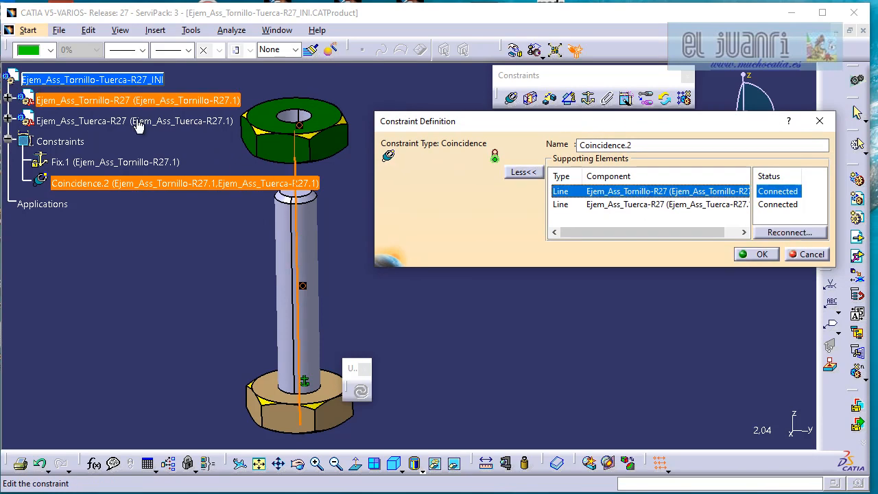
pyautogui.click(9, 100)
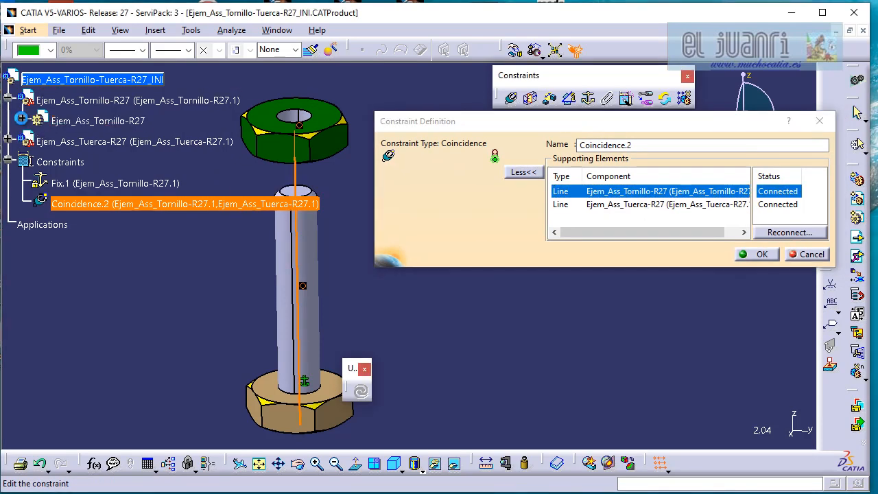
pyautogui.click(22, 118)
pyautogui.click(37, 224)
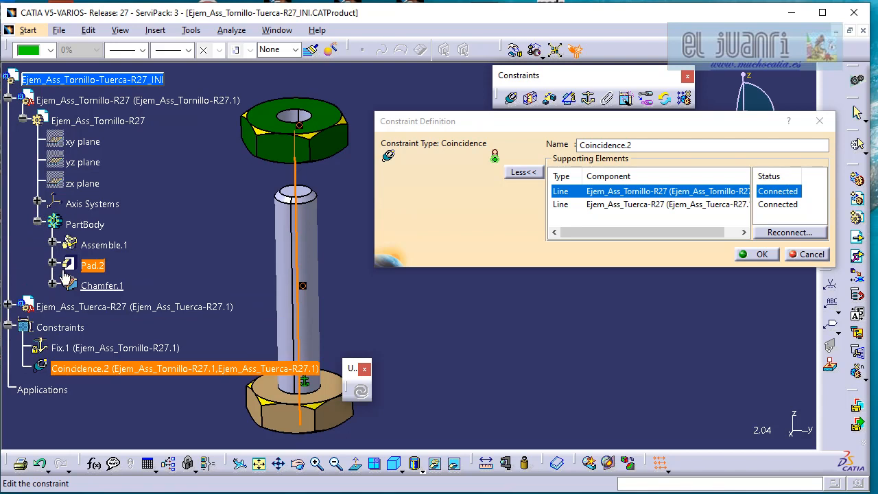
pyautogui.click(53, 265)
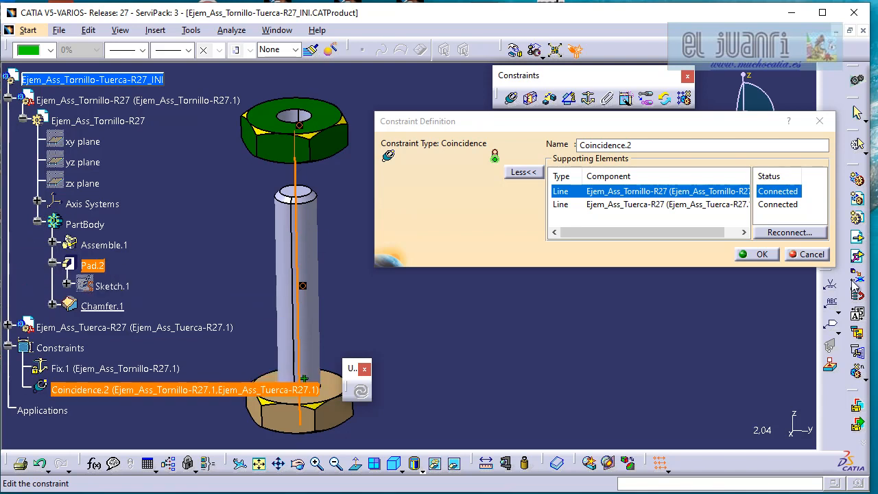
# Step: Trace the nut's supporting line of Coincidence.2 to its source feature in the specification tree, and leave the definition without changes
pyautogui.click(663, 206)
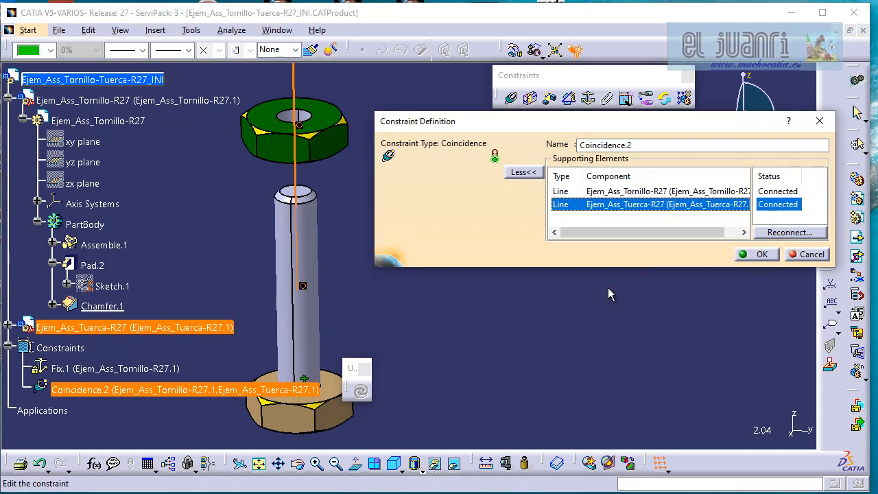
pyautogui.click(9, 327)
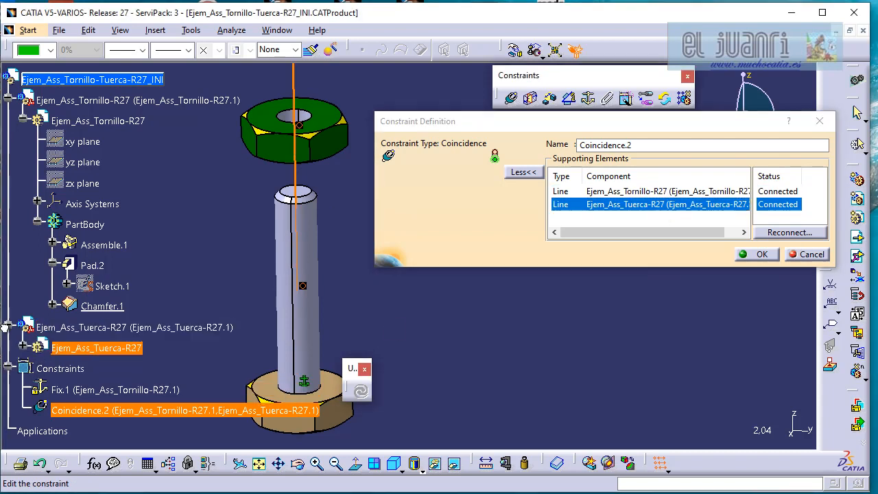
pyautogui.click(22, 348)
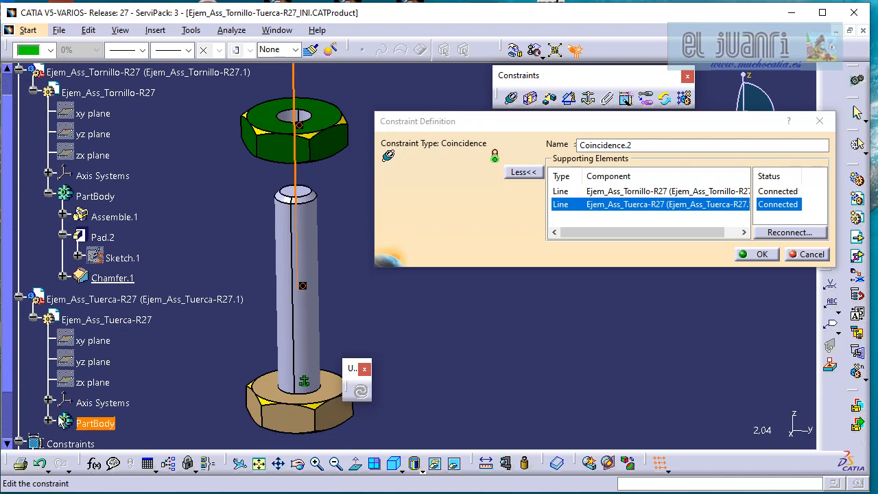
pyautogui.scroll(-3, 49, 420)
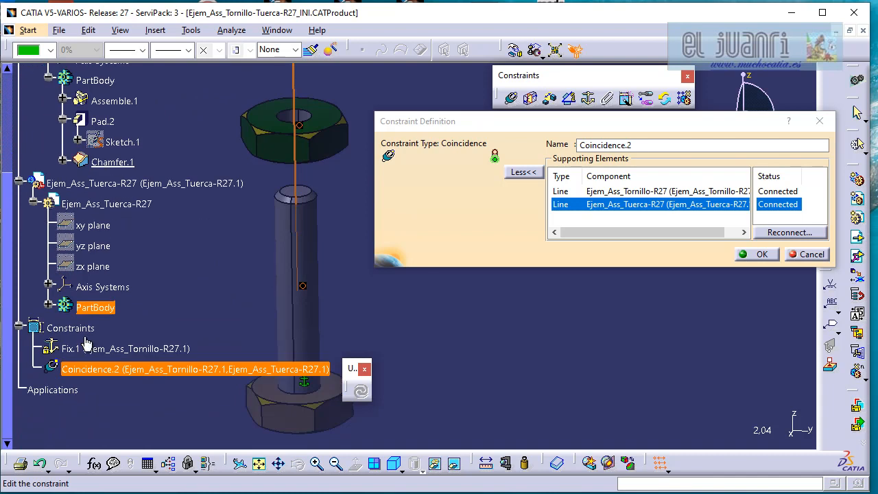
pyautogui.click(49, 307)
pyautogui.click(64, 369)
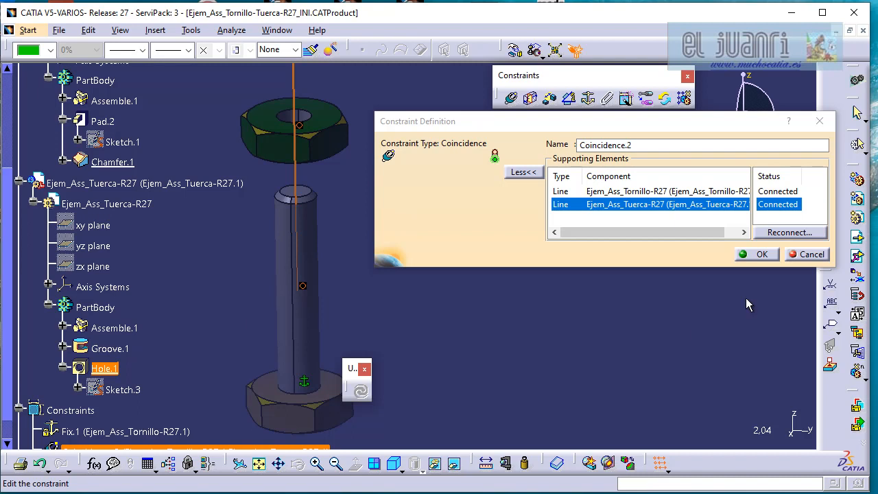
pyautogui.click(808, 255)
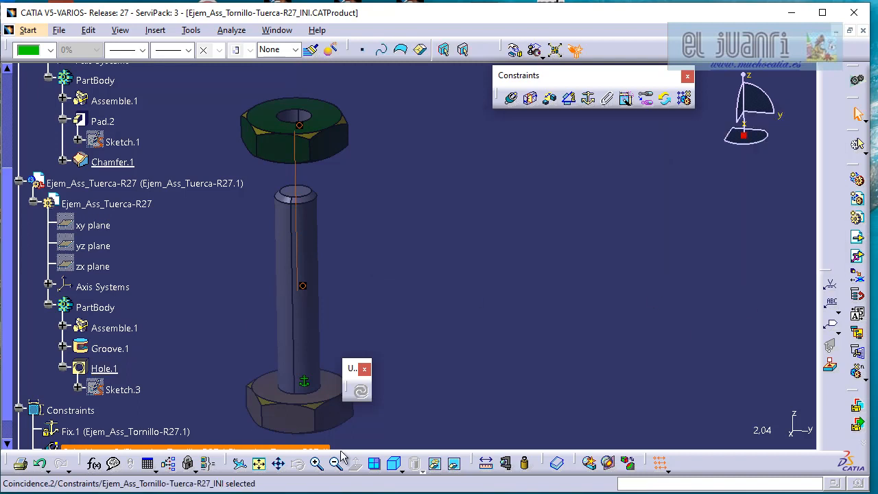
# Step: Undo the coincidence constraint and the nut's alignment with the bolt
pyautogui.click(40, 465)
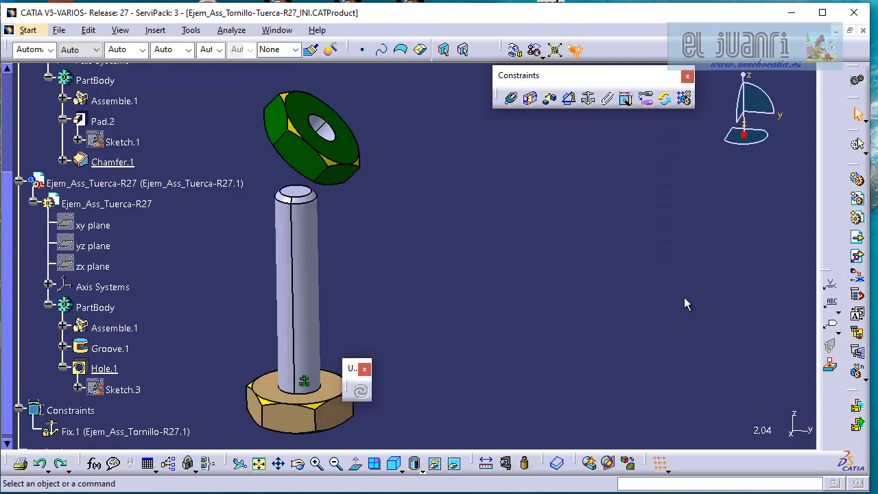
pyautogui.moveTo(504, 273); pyautogui.dragTo(553, 254, button='middle')
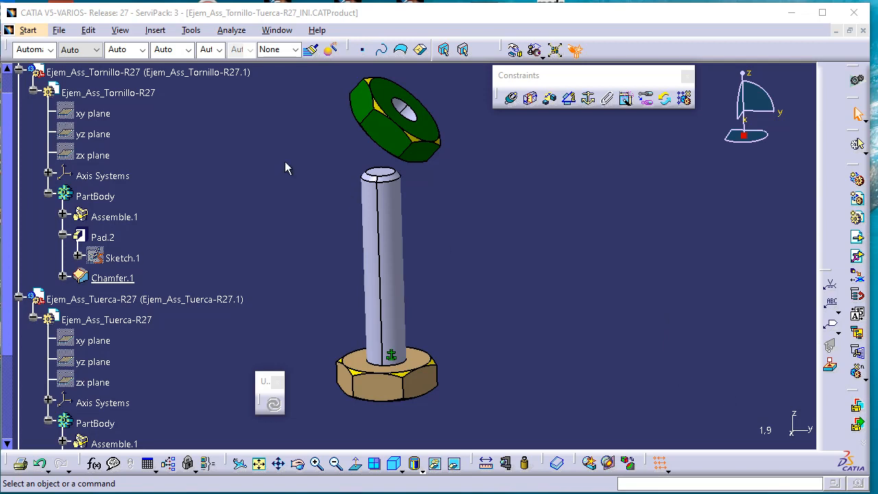
# Step: Review the saved favorite search queries Layer, cota, ejes, gs and sk, and close the search
pyautogui.click(448, 179)
pyautogui.hotkey('ctrl', 'f')
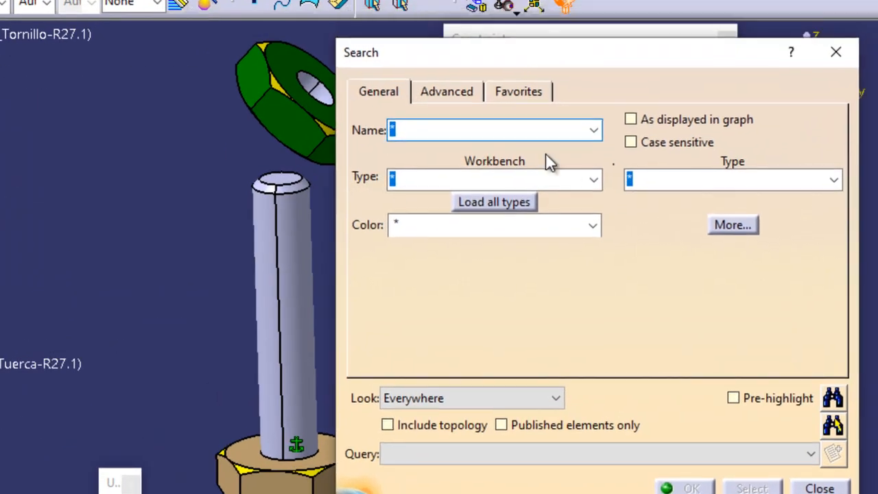
pyautogui.click(524, 90)
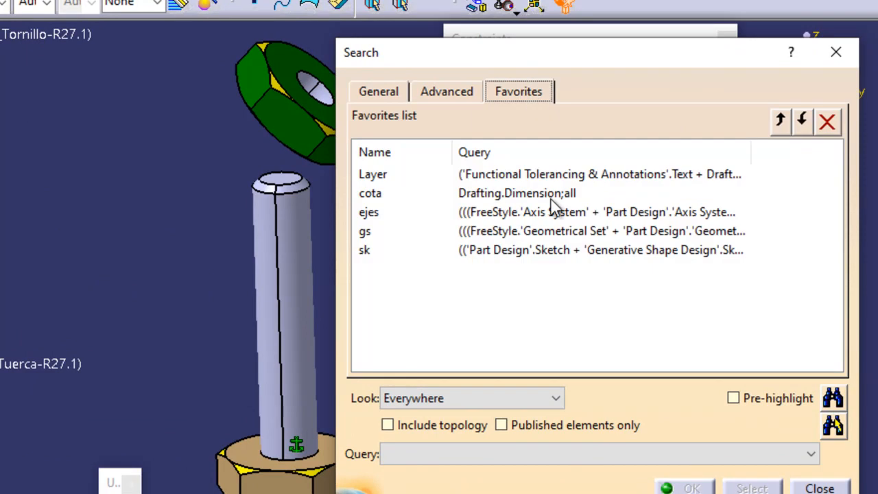
pyautogui.click(375, 213)
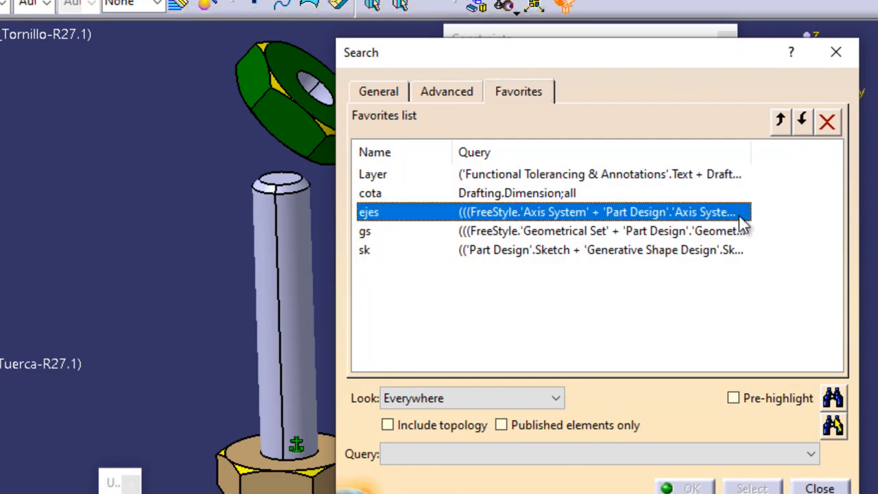
pyautogui.click(362, 232)
pyautogui.click(363, 250)
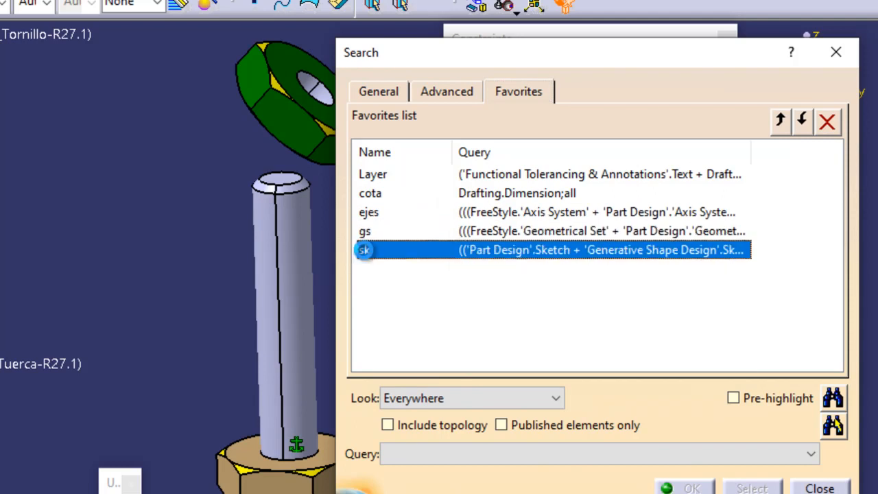
pyautogui.click(376, 193)
pyautogui.click(374, 174)
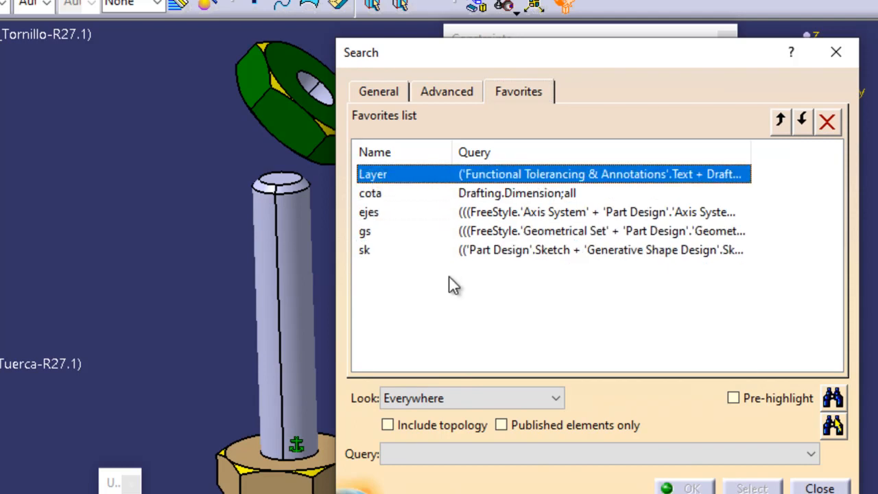
pyautogui.click(385, 212)
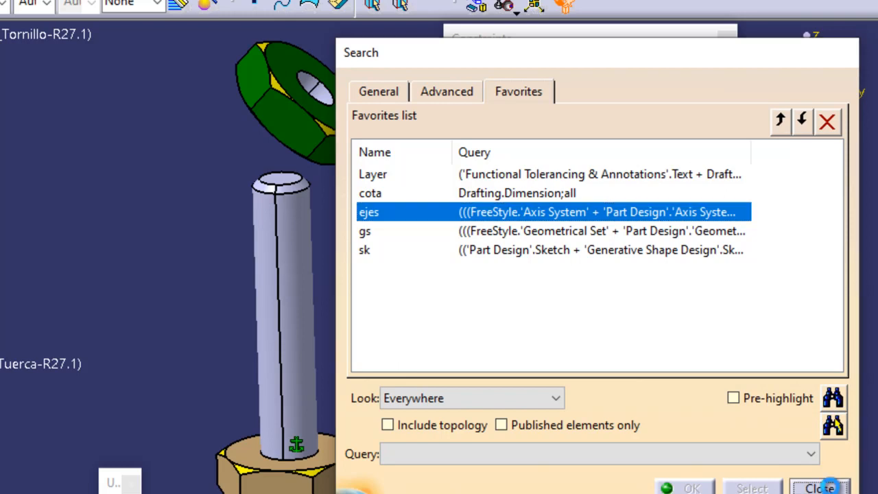
pyautogui.click(833, 487)
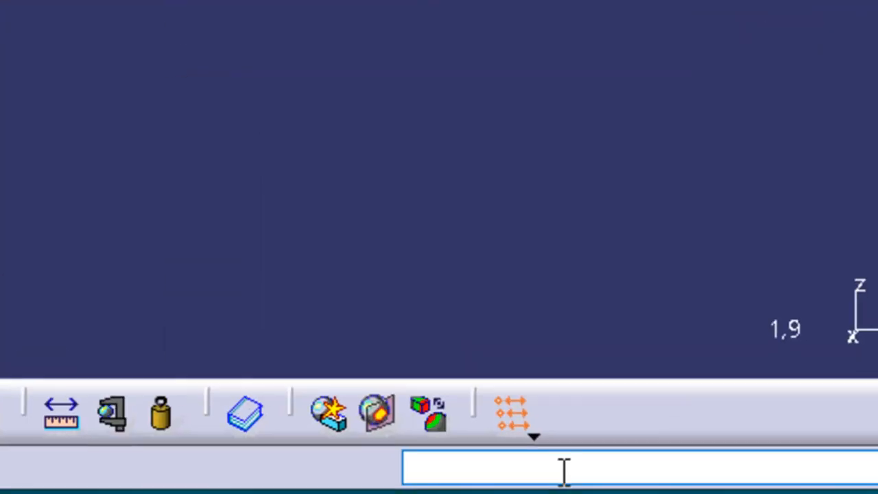
# Step: Find the bolt's and nut's axis systems with the favorite query "f: ejes" and show them in the assembly
pyautogui.write('f: ejes')
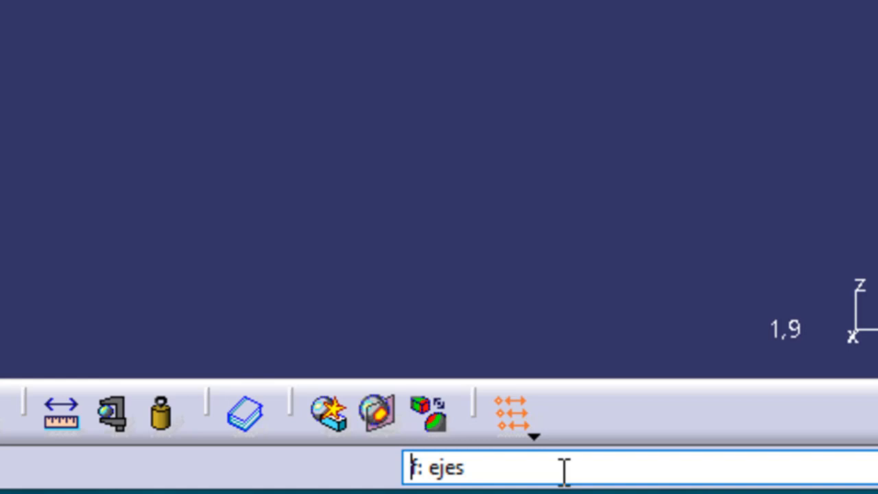
pyautogui.press('Return')
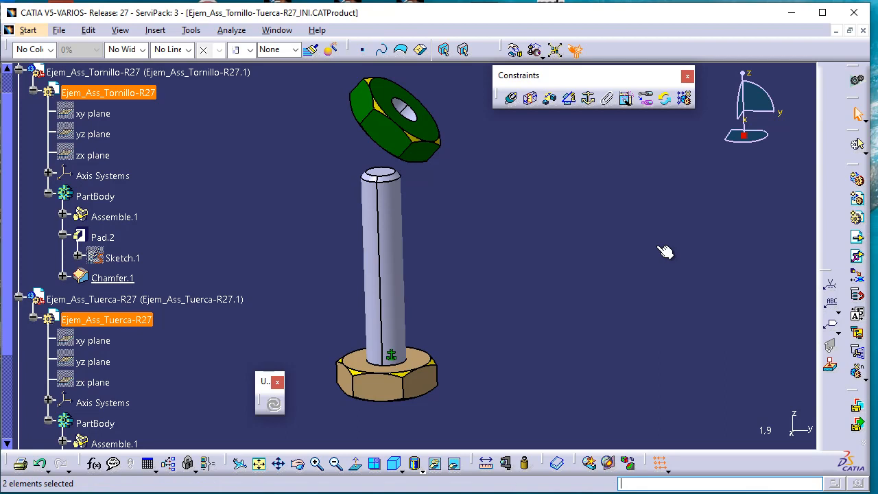
pyautogui.click(626, 284)
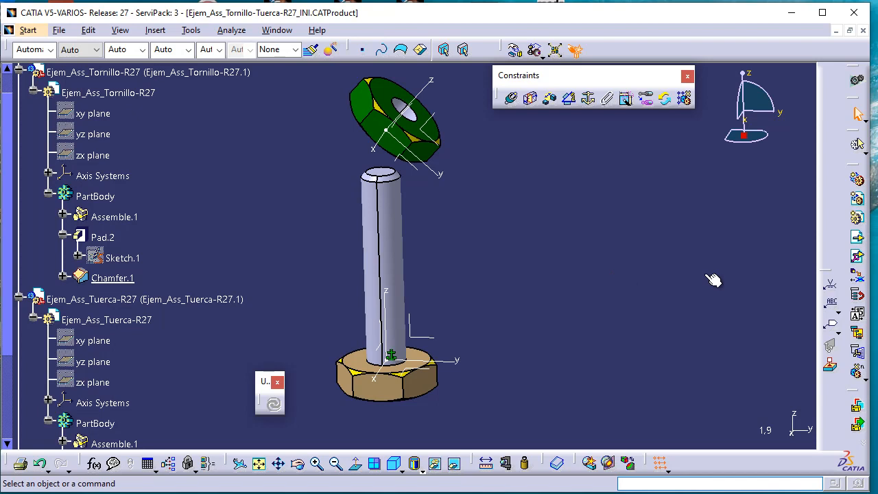
# Step: Constrain the nut's Z axis coincident with the bolt's Z axis and update the assembly
pyautogui.moveTo(562, 266); pyautogui.dragTo(525, 285, button='middle')
pyautogui.click(511, 98)
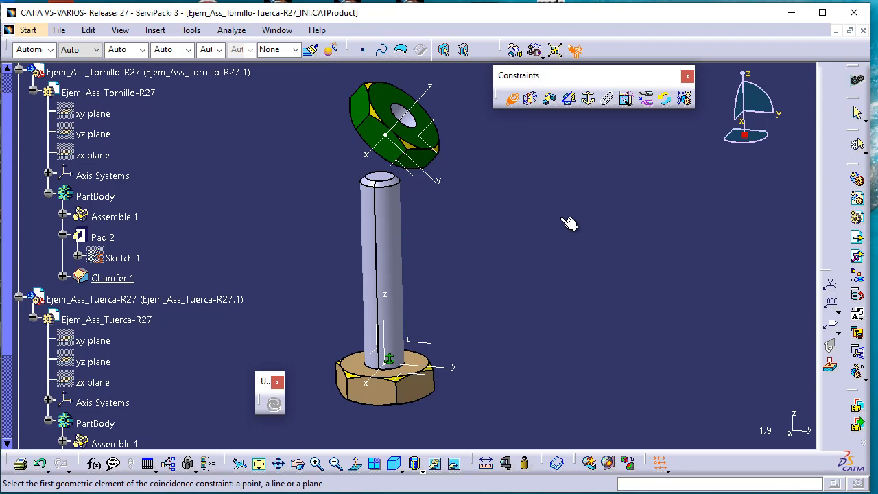
pyautogui.scroll(-2, 564, 219)
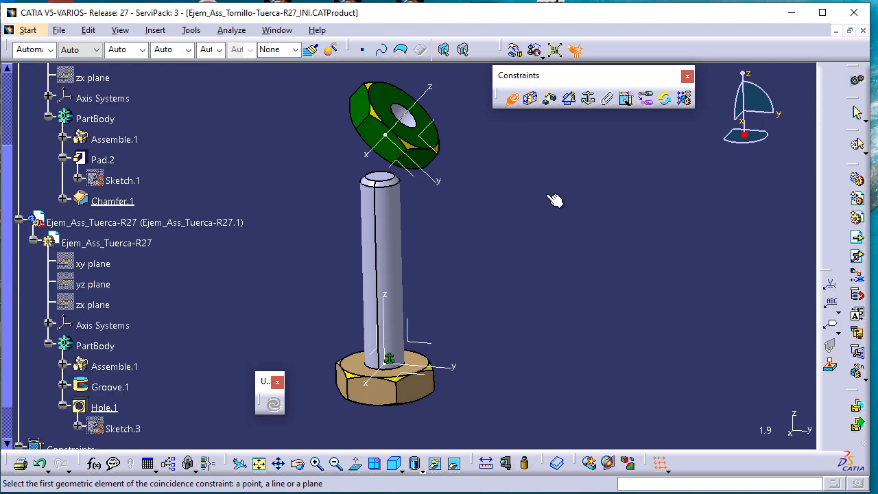
pyautogui.moveTo(555, 199)
pyautogui.mouseDown(button='middle')
pyautogui.moveTo(525, 208)
pyautogui.moveTo(539, 218)
pyautogui.moveTo(525, 212)
pyautogui.moveTo(550, 190)
pyautogui.moveTo(559, 200)
pyautogui.mouseUp(button='middle')
pyautogui.click(441, 88)
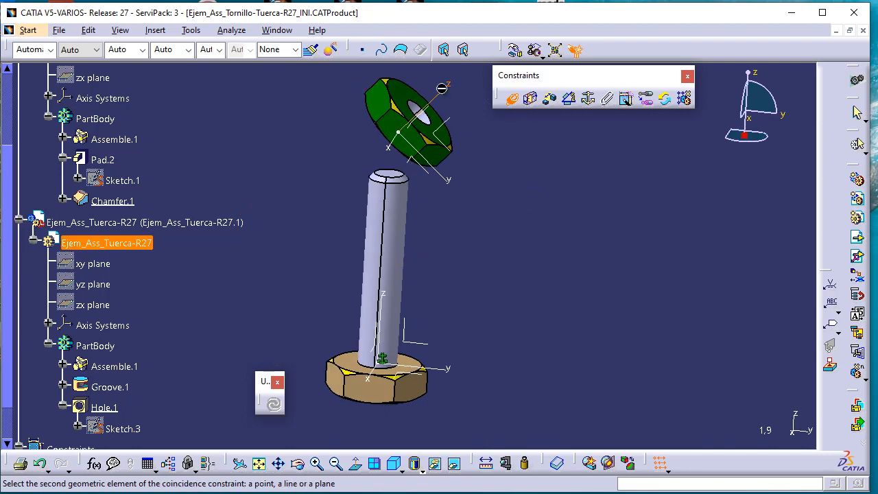
pyautogui.click(388, 314)
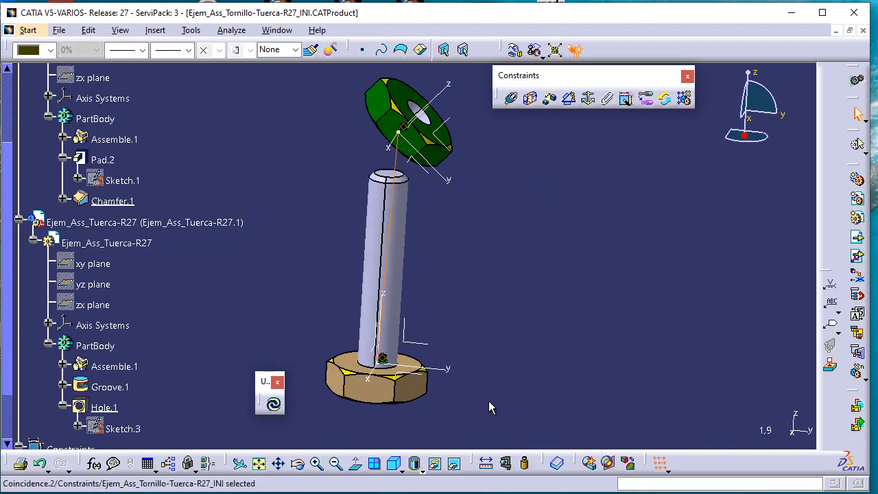
pyautogui.click(266, 408)
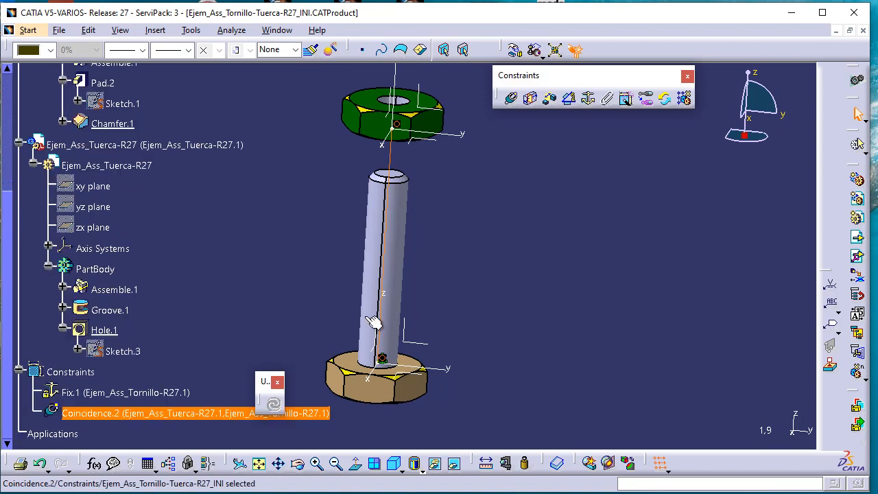
# Step: Examine the supporting elements of Coincidence.2, trace the nut's line to its component, and close the definition
pyautogui.doubleClick(130, 336)
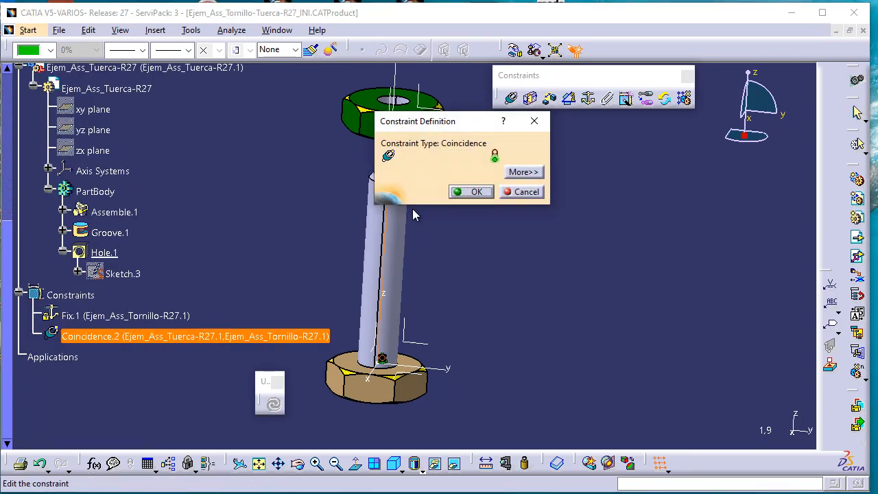
pyautogui.click(510, 177)
pyautogui.click(598, 194)
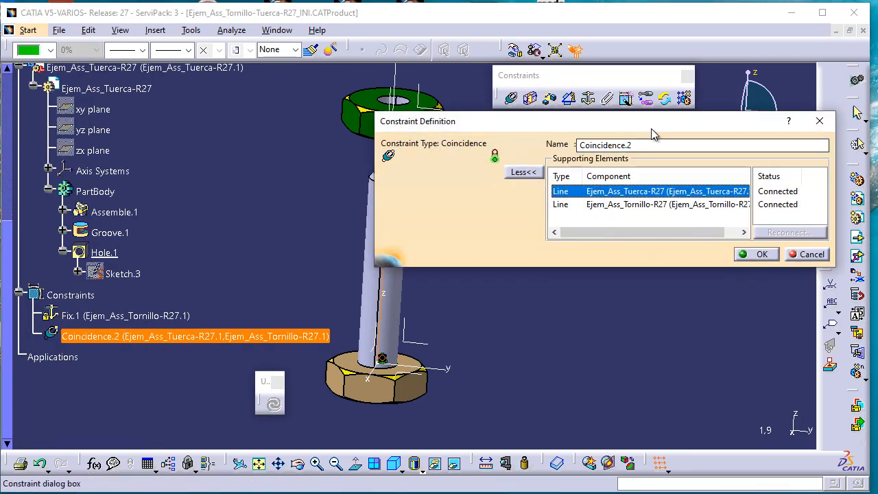
pyautogui.moveTo(652, 130); pyautogui.dragTo(773, 146)
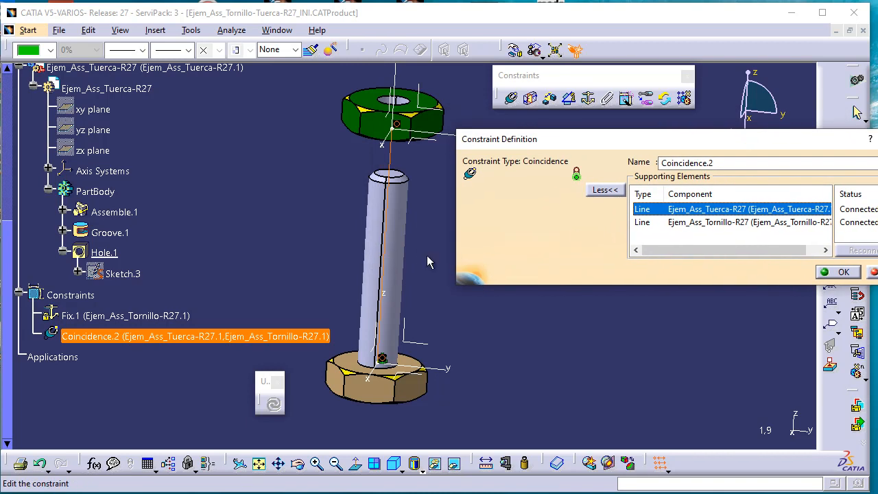
pyautogui.click(790, 210)
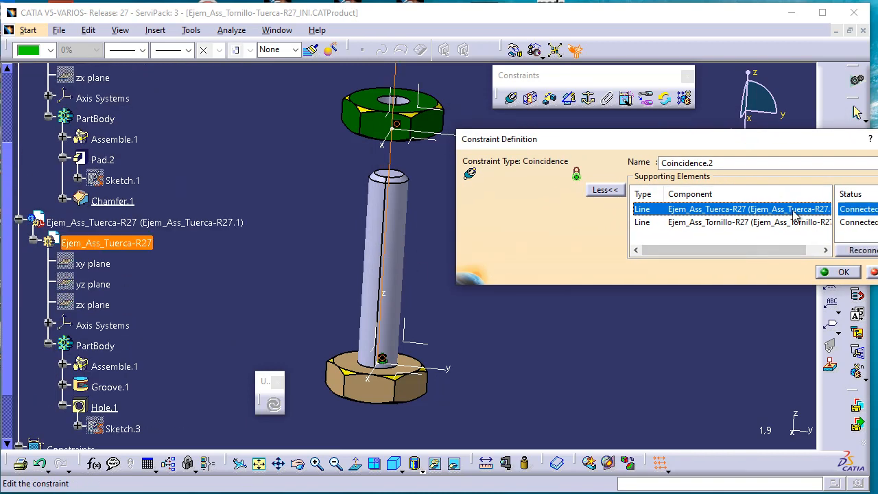
pyautogui.click(867, 251)
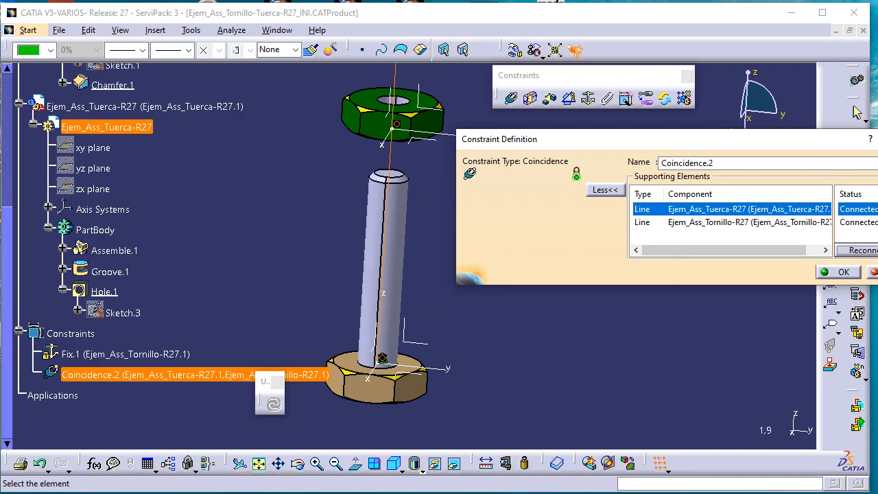
pyautogui.click(837, 272)
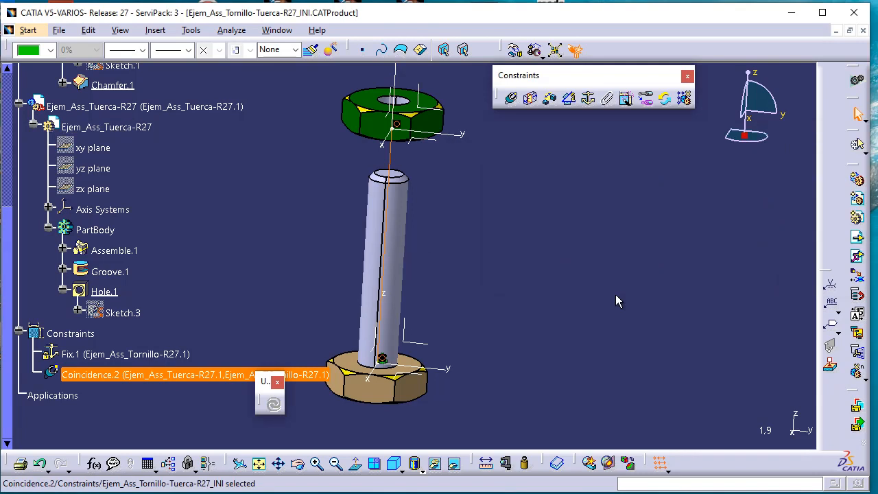
# Step: Undo the Z-axis coincidence and replace it with an updated coincidence between the bolt's and nut's absolute axis systems
pyautogui.click(39, 463)
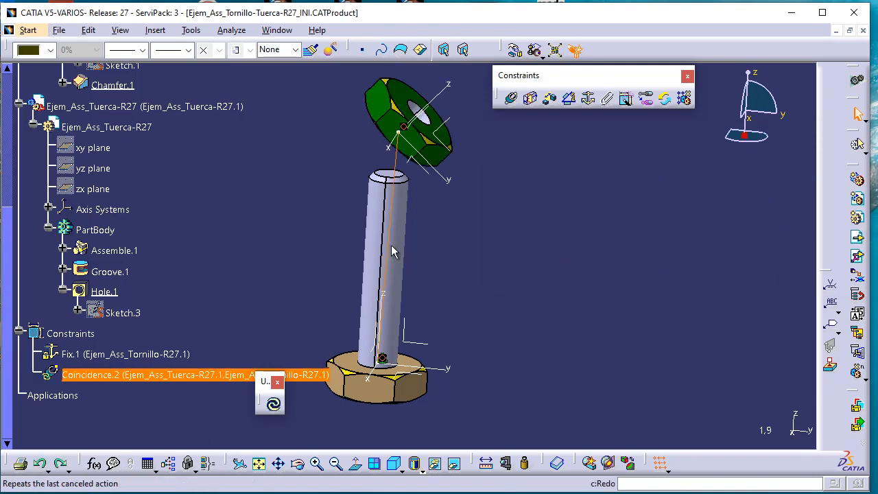
pyautogui.click(39, 463)
pyautogui.click(511, 99)
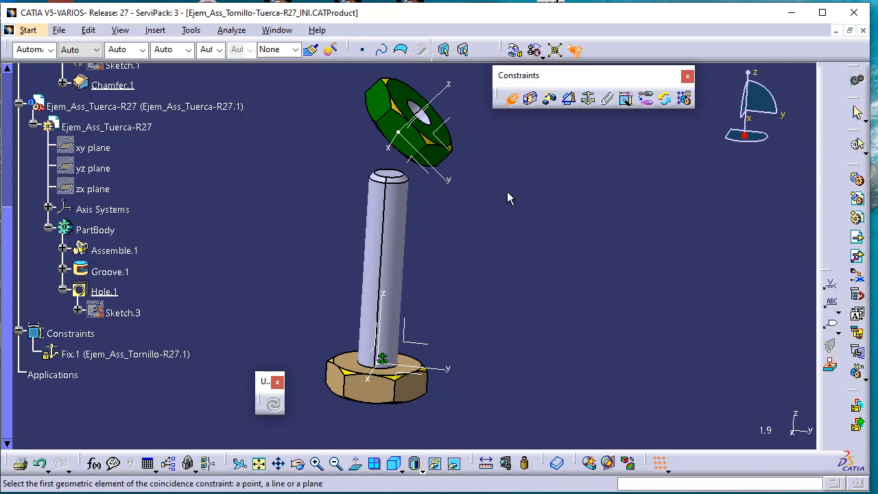
pyautogui.scroll(3, 162, 232)
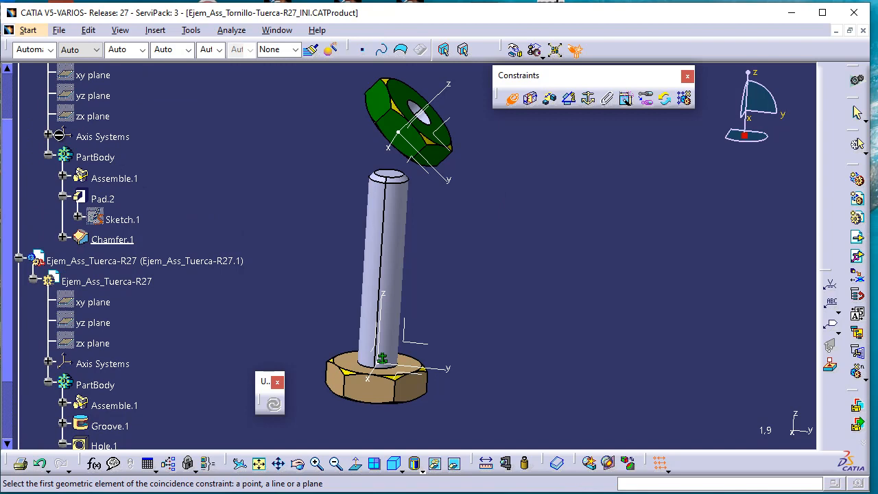
pyautogui.click(49, 136)
pyautogui.click(164, 159)
pyautogui.scroll(-4, 196, 286)
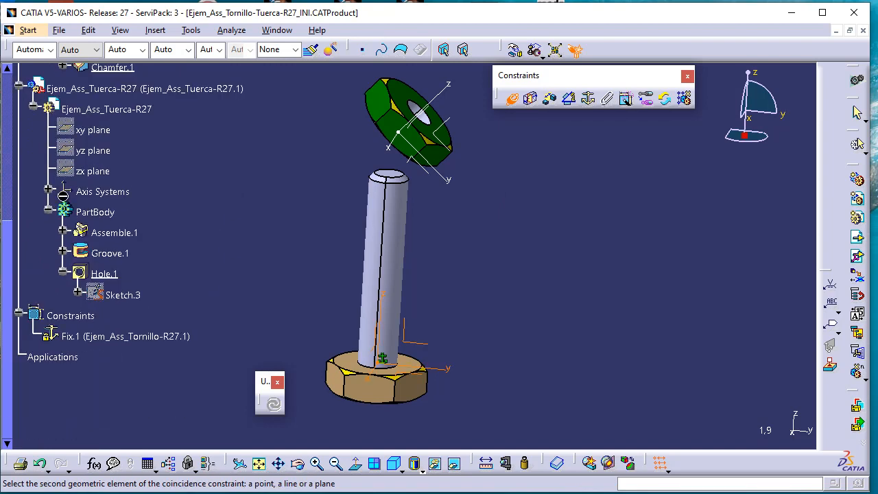
pyautogui.click(48, 192)
pyautogui.click(149, 214)
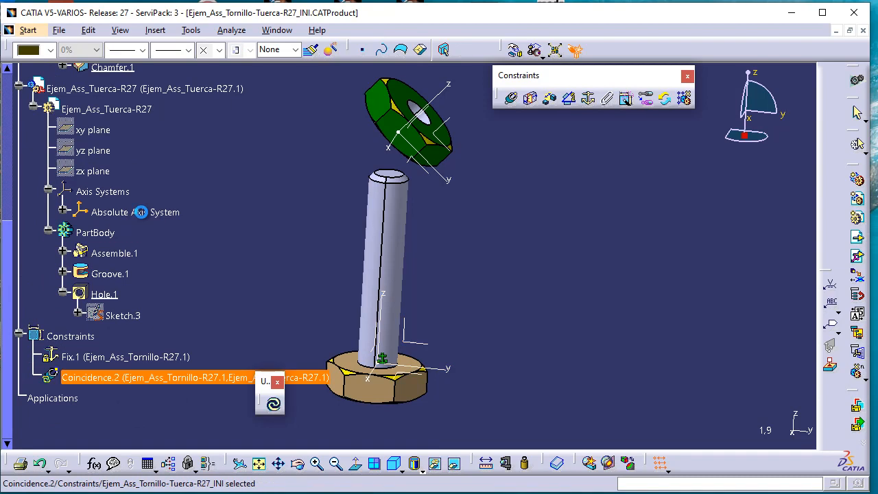
pyautogui.click(273, 406)
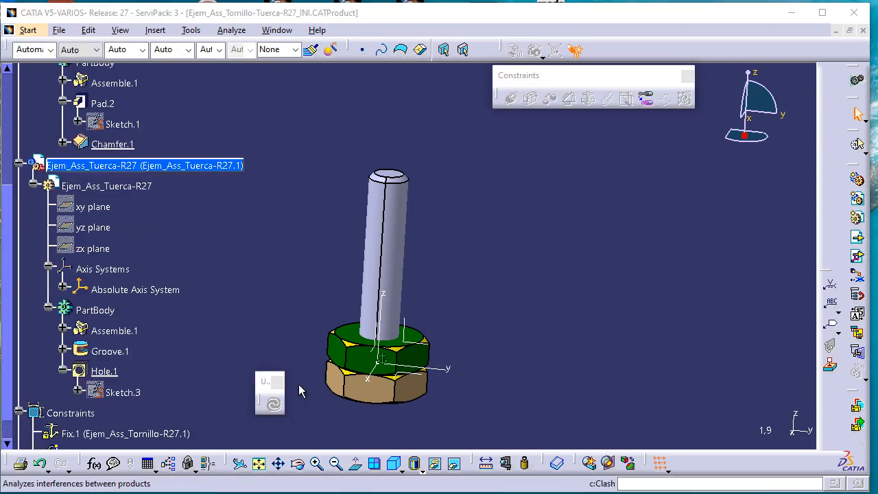
# Step: Undo the coincidence between the two parts' axis systems and the resulting nut move
pyautogui.scroll(-2, 36, 268)
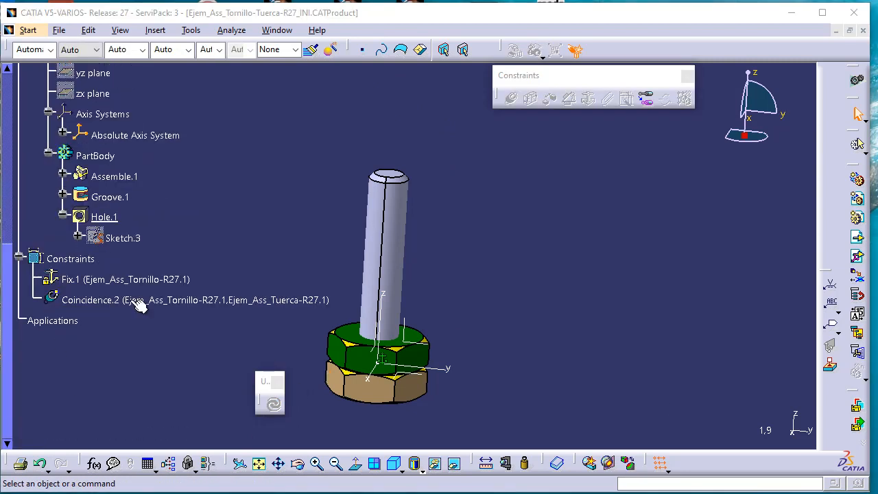
pyautogui.click(38, 467)
pyautogui.click(37, 467)
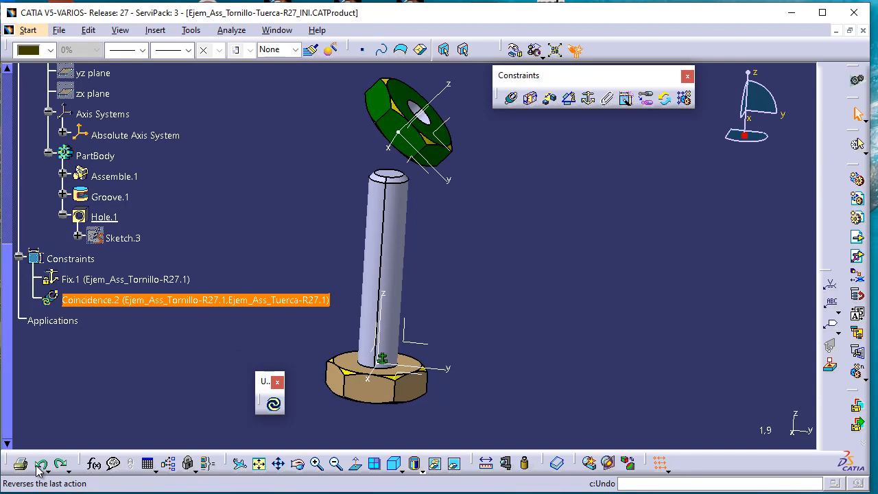
pyautogui.click(37, 467)
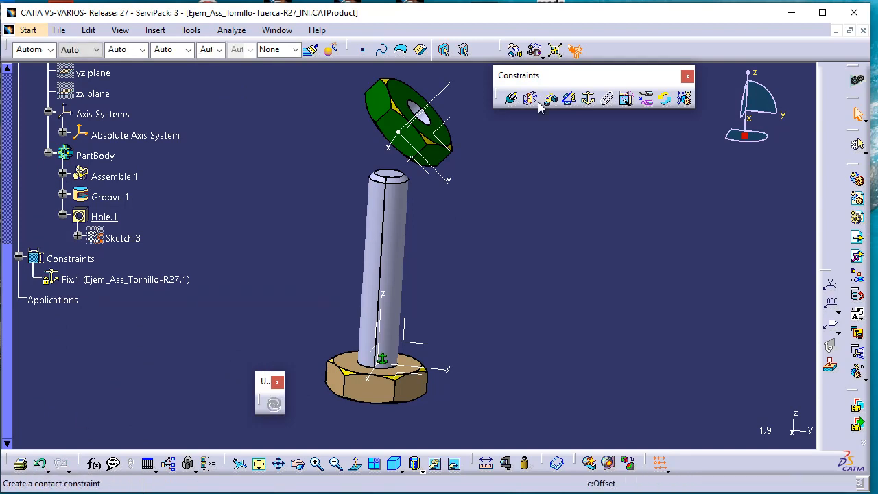
# Step: Recreate the coincidence between the Z axes of the nut and the bolt, and update the assembly
pyautogui.click(511, 98)
pyautogui.click(448, 100)
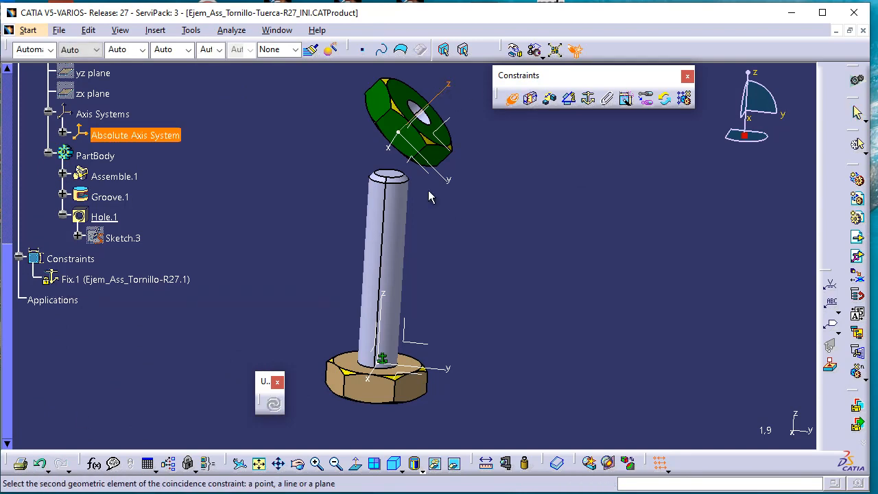
pyautogui.click(388, 306)
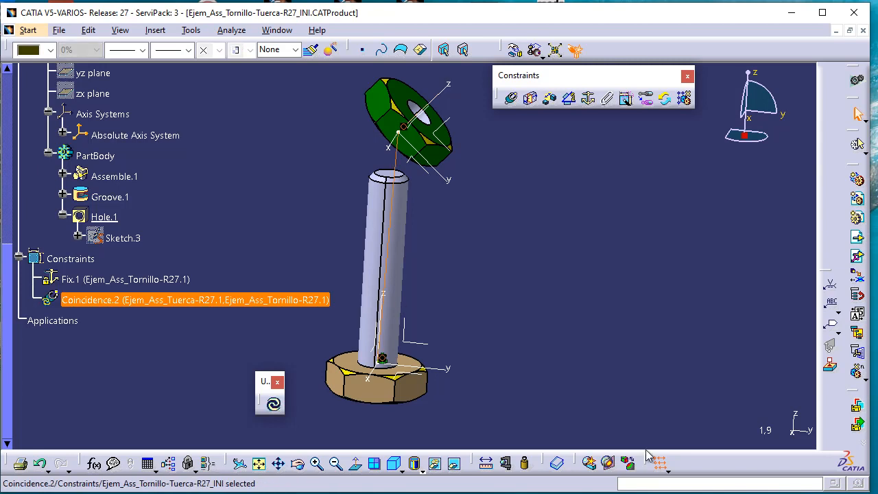
pyautogui.click(275, 408)
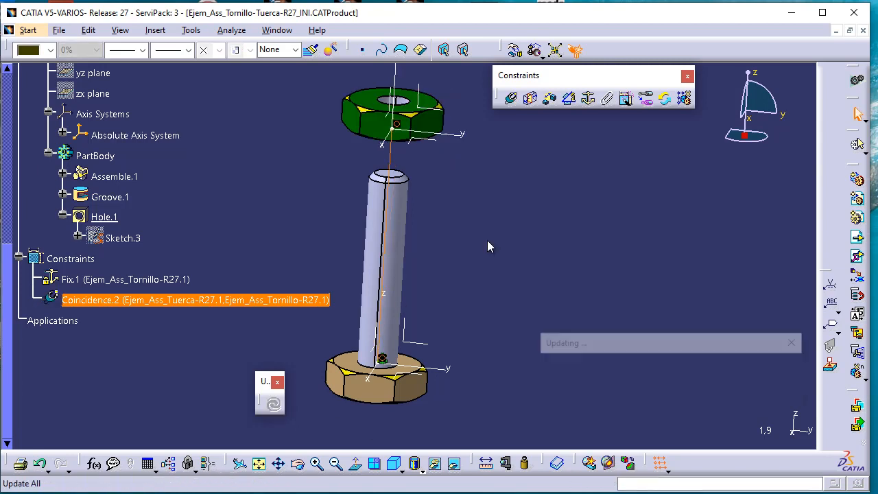
# Step: Run the Degrees of Freedom analysis on the nut component Ejem_Ass_Tuerca-R27.1
pyautogui.moveTo(467, 163); pyautogui.dragTo(449, 223, button='middle')
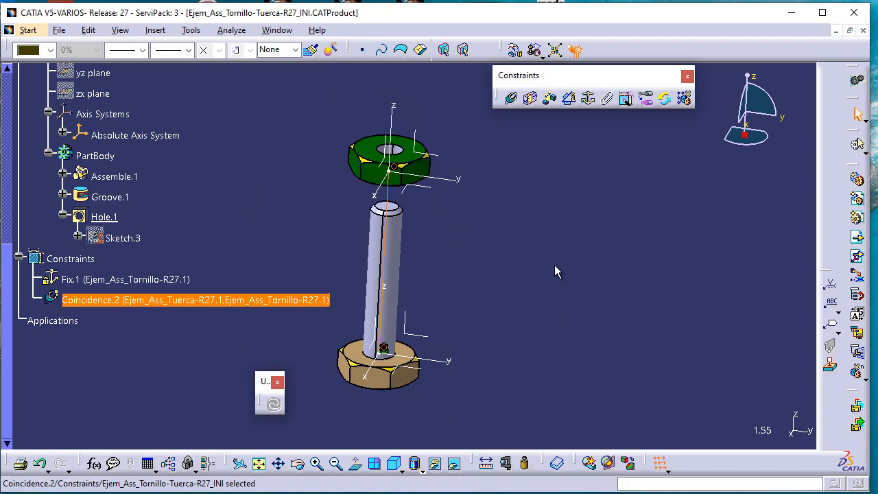
pyautogui.scroll(3, 270, 196)
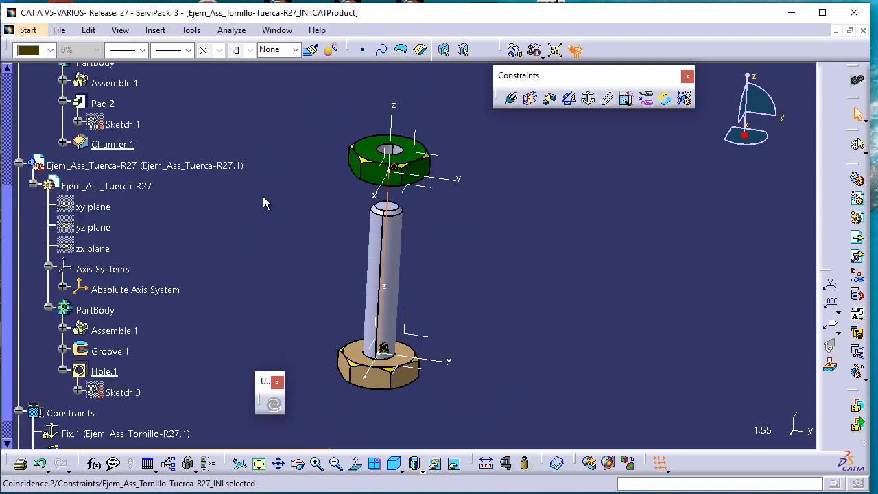
pyautogui.click(209, 167)
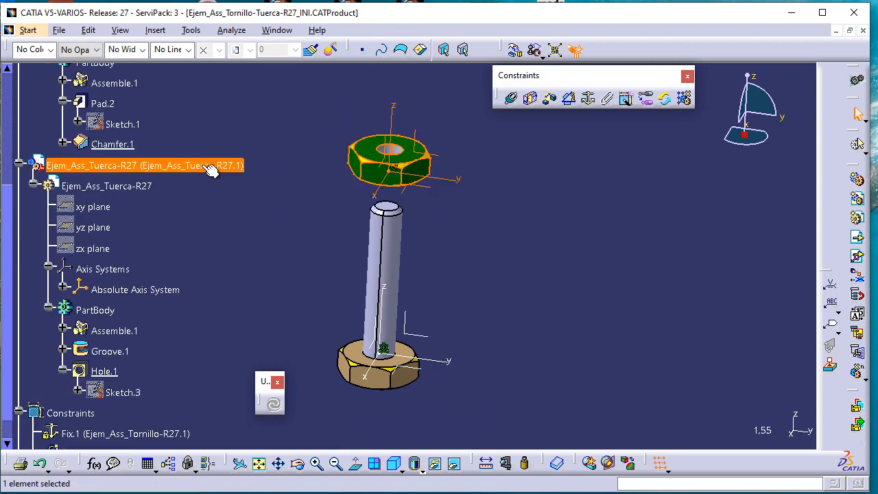
pyautogui.click(231, 30)
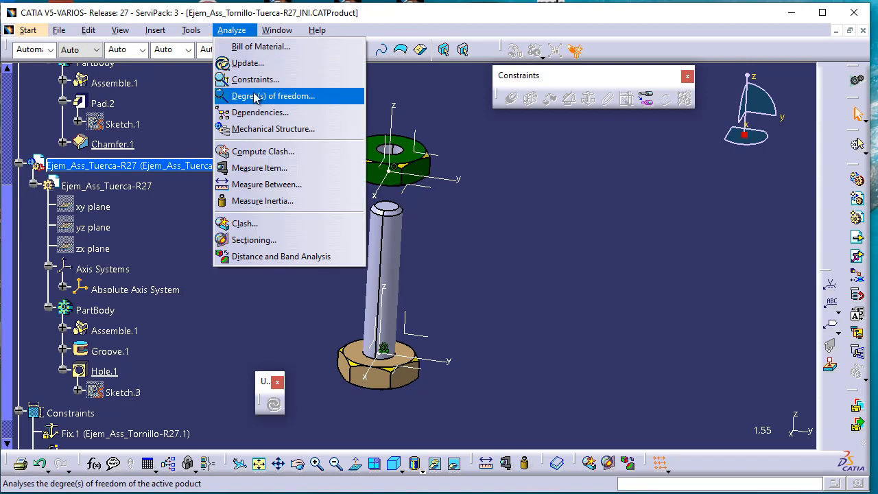
pyautogui.click(255, 98)
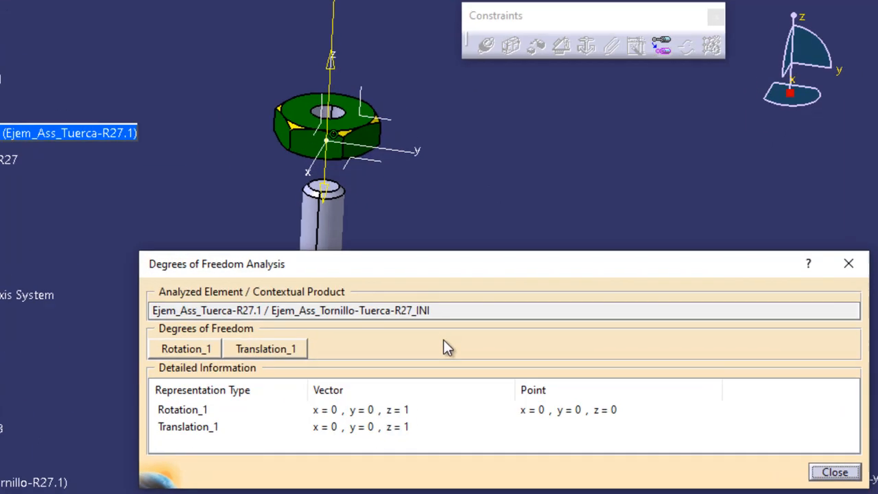
# Step: Highlight Rotation_1 and Translation_1 in the analysis to examine how the nut can still move
pyautogui.click(264, 382)
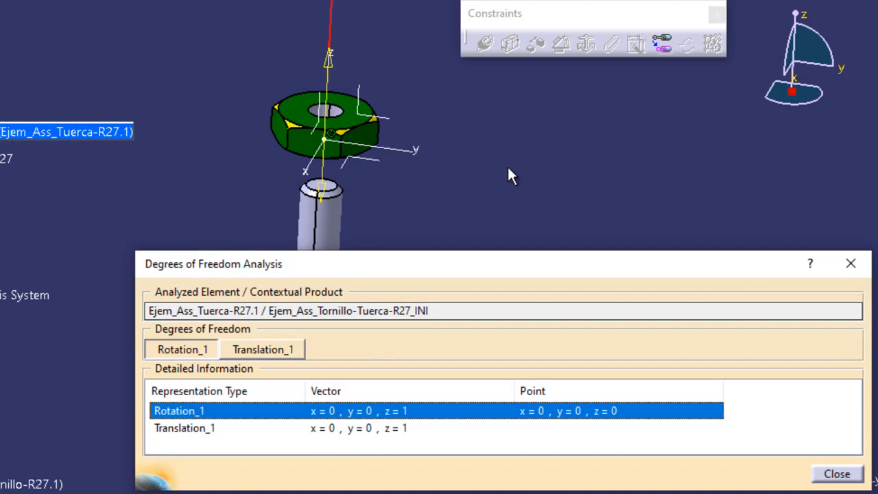
pyautogui.moveTo(507, 174); pyautogui.dragTo(487, 189, button='middle')
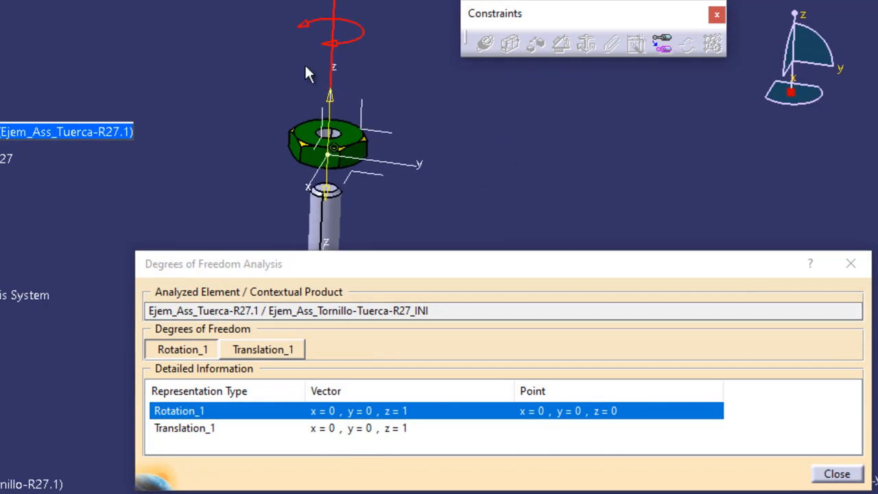
pyautogui.moveTo(414, 108); pyautogui.dragTo(416, 169, button='middle')
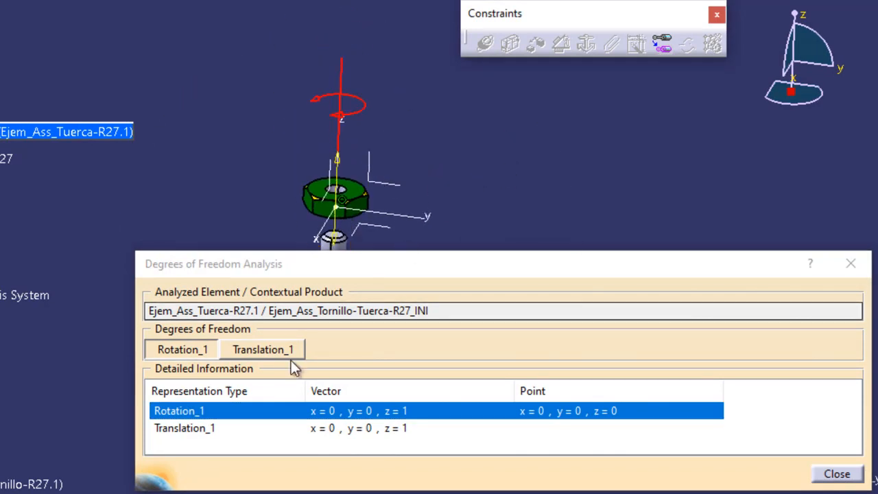
pyautogui.click(207, 429)
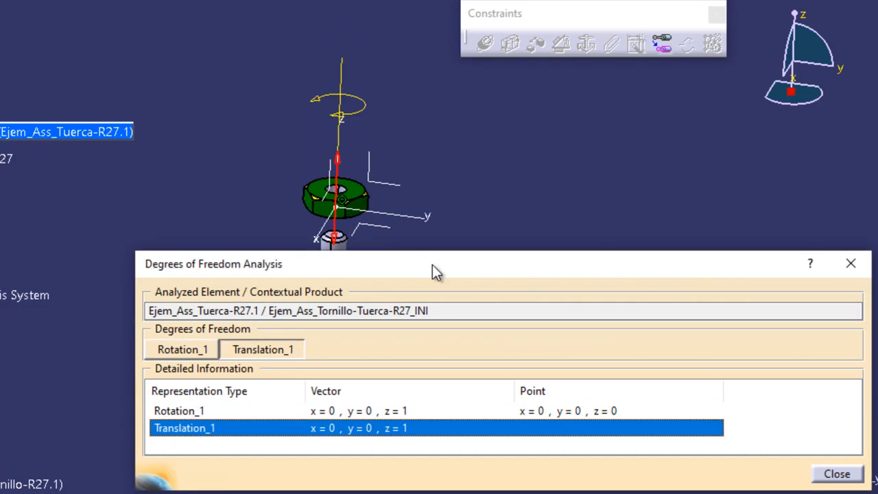
# Step: Review the nut's rotation and translation freedoms once more and close the Degrees of Freedom analysis
pyautogui.click(172, 352)
pyautogui.click(244, 351)
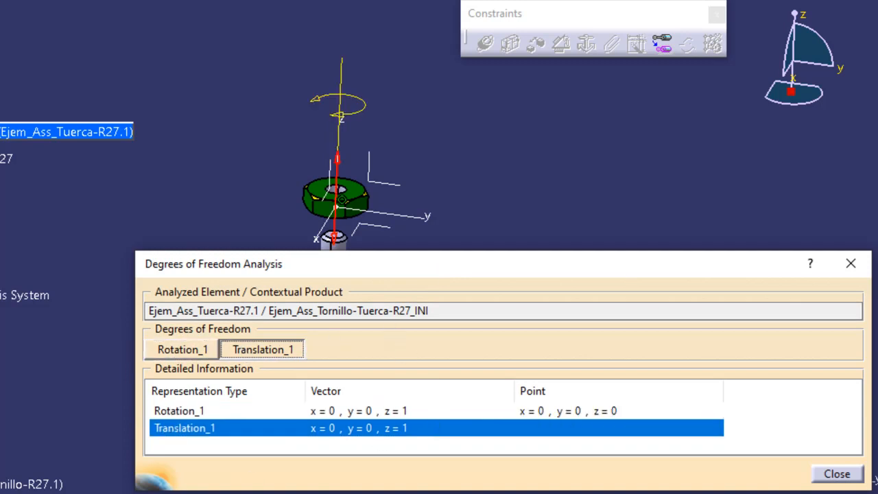
pyautogui.click(847, 478)
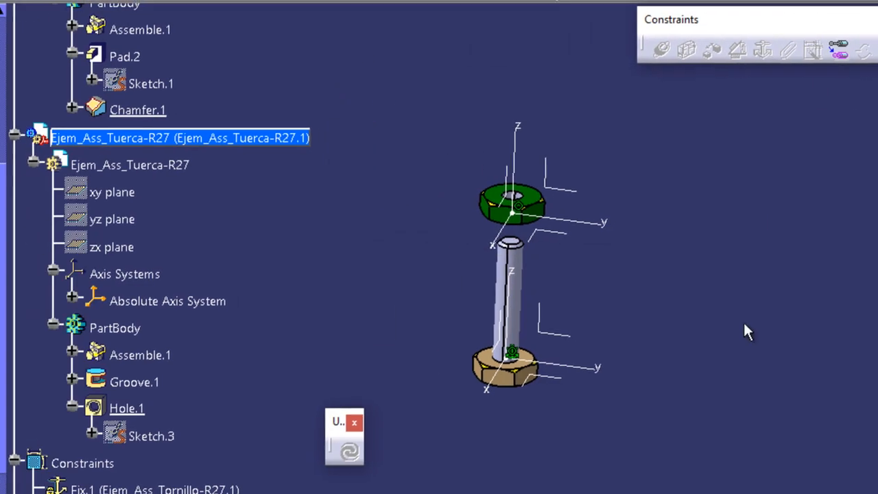
# Step: Run the Degrees of Freedom analysis on the bolt component Ejem_Ass_Tornillo-R27.1 and dismiss its message
pyautogui.scroll(-2, 233, 271)
pyautogui.scroll(6, 229, 276)
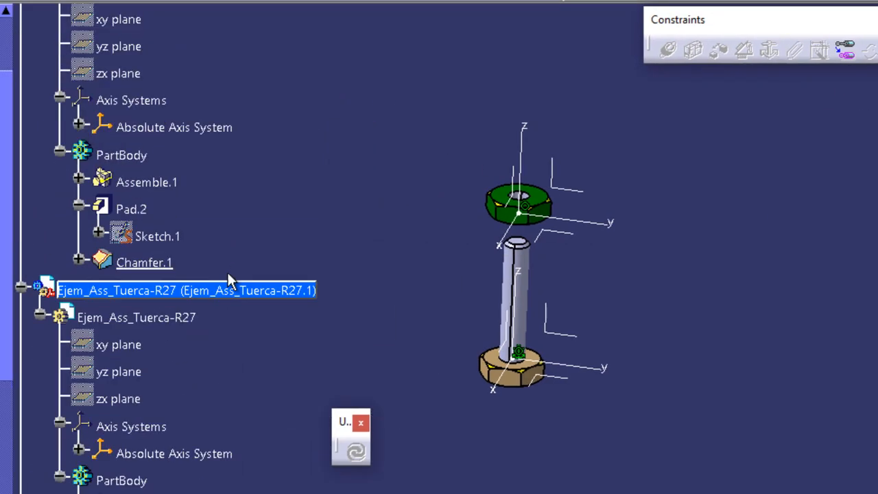
pyautogui.click(257, 171)
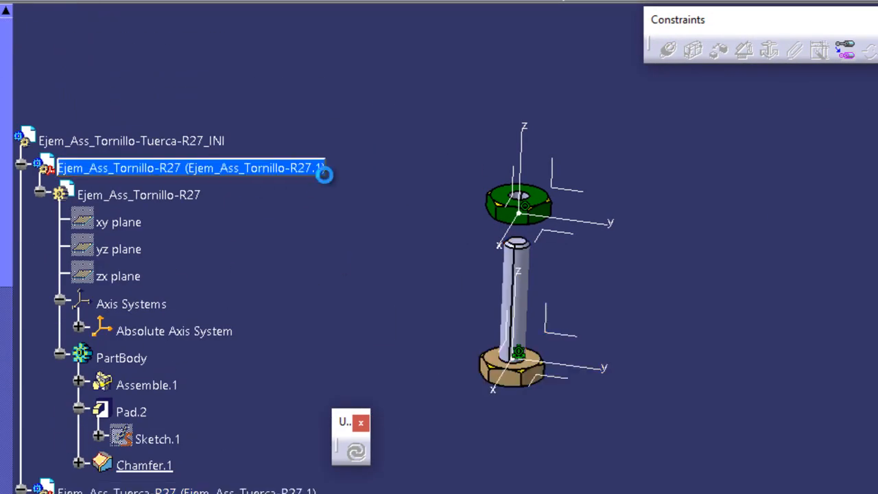
pyautogui.click(285, 1)
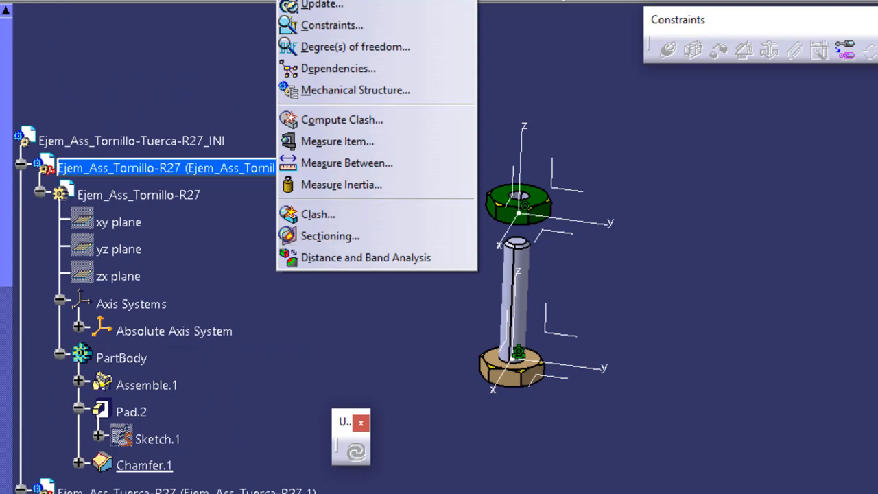
pyautogui.click(346, 47)
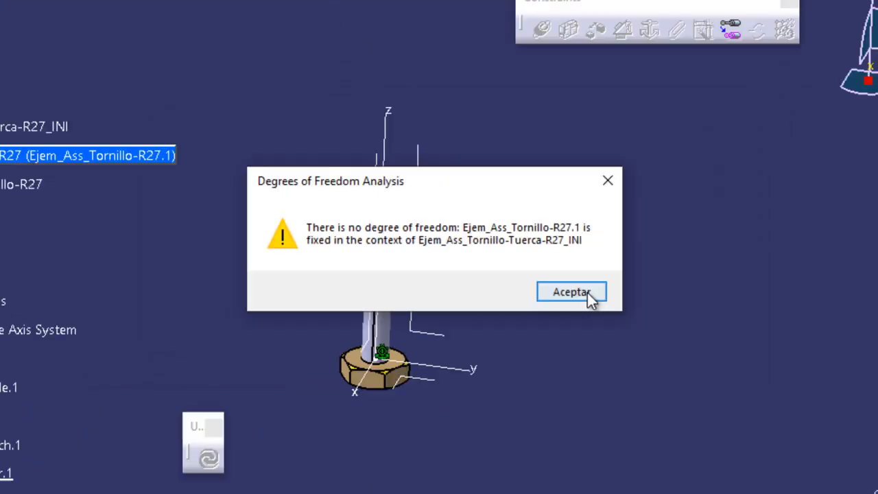
pyautogui.click(587, 292)
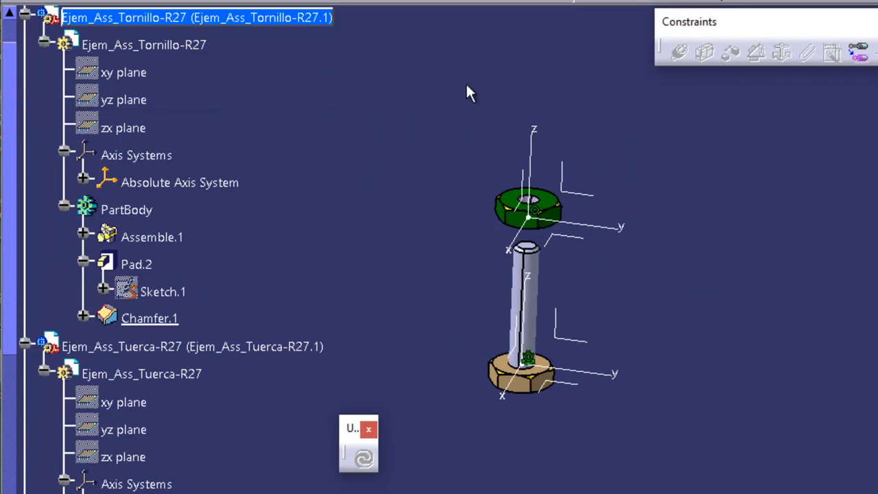
# Step: Make the top-level assembly Ejem_Ass_Tornillo-Tuerca-R27_INI the active product again
pyautogui.click(305, 1)
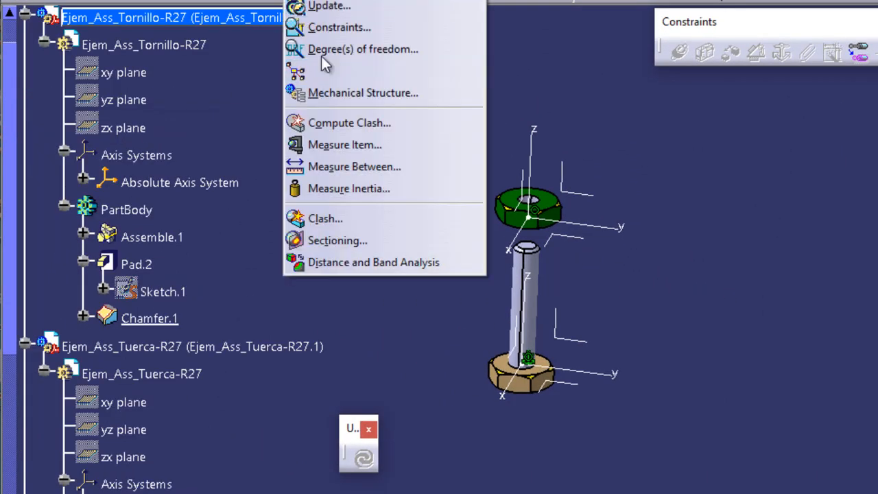
pyautogui.click(803, 306)
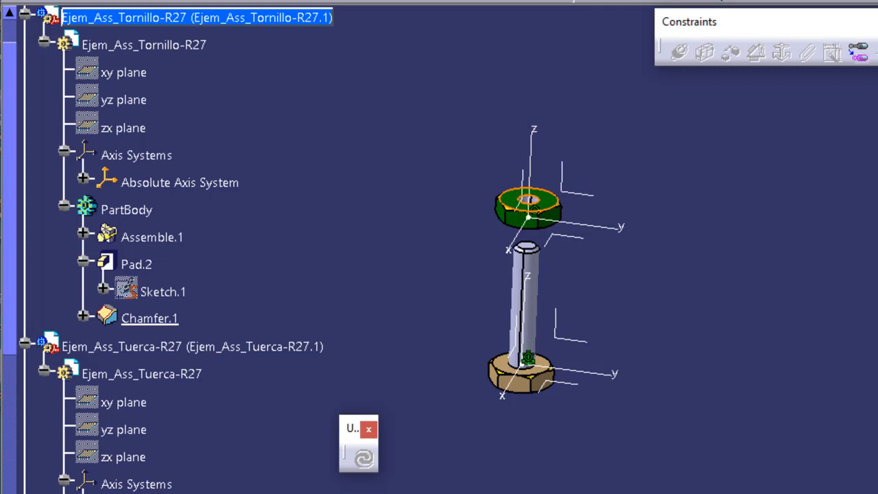
pyautogui.scroll(3, 254, 134)
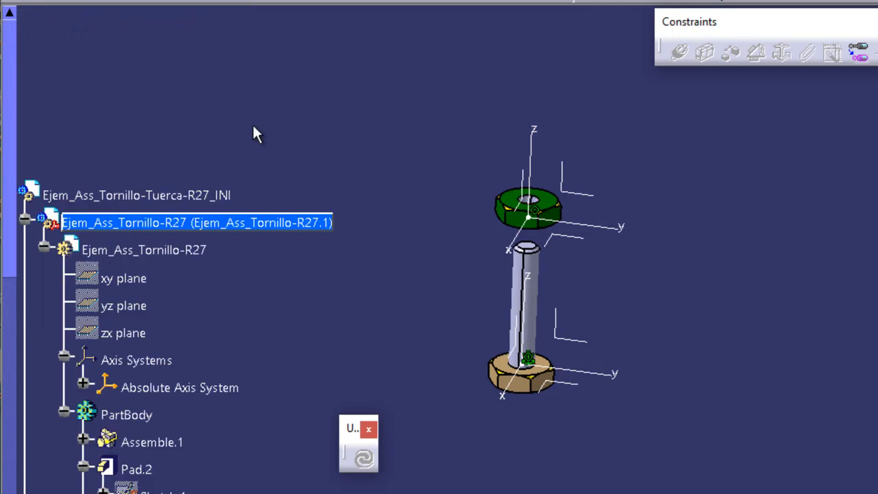
pyautogui.doubleClick(179, 197)
pyautogui.scroll(-2, 286, 157)
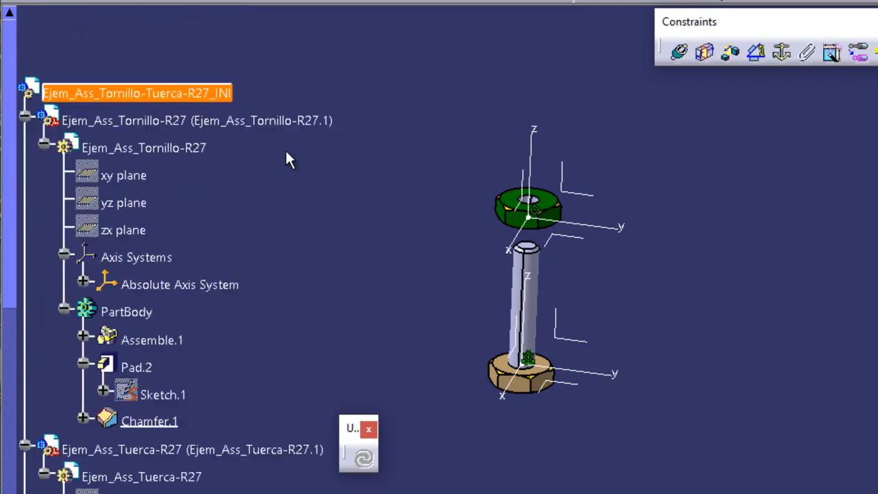
# Step: Set the compass to snap automatically to the selected object, attach it to the nut, and rotate the nut about its Z axis
pyautogui.click(540, 197)
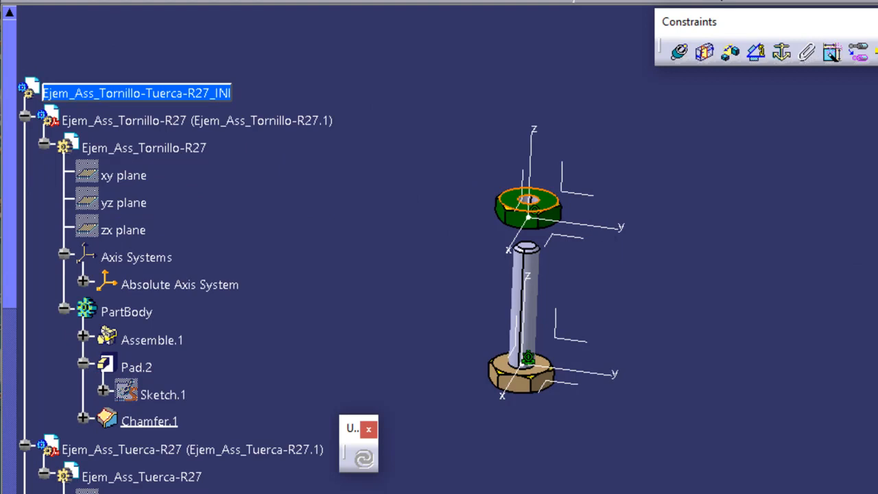
pyautogui.rightClick(710, 110)
pyautogui.click(749, 303)
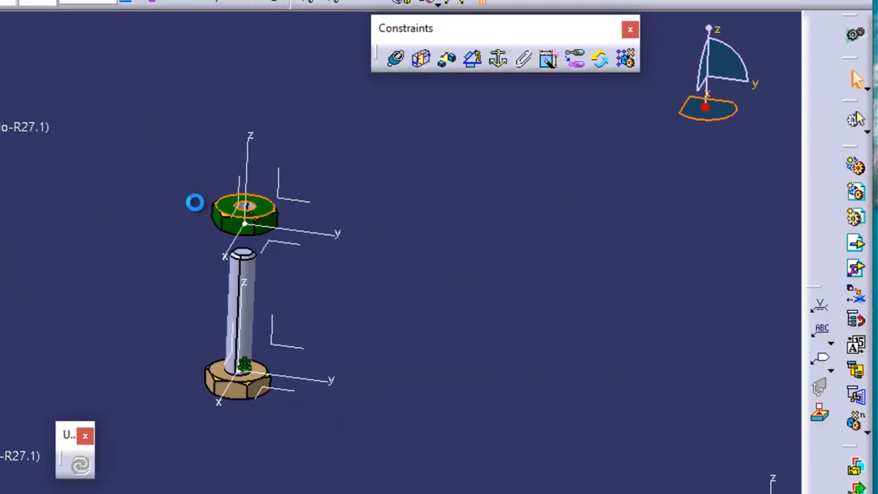
pyautogui.click(263, 217)
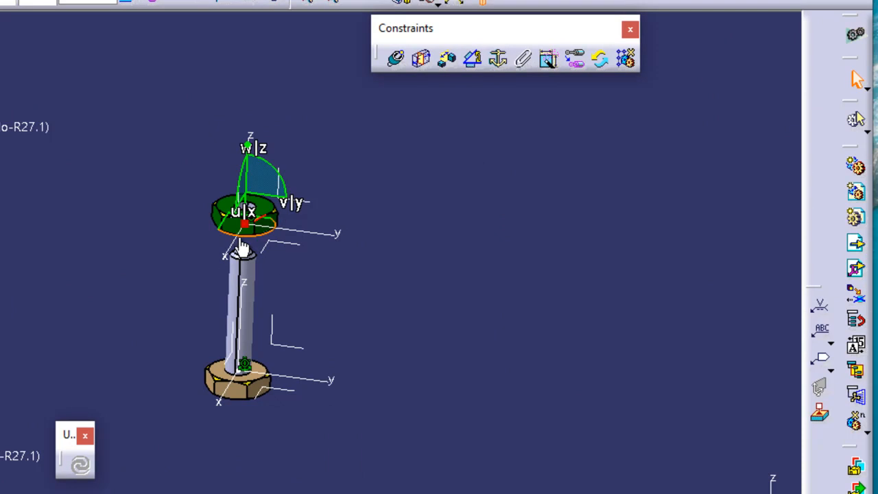
pyautogui.moveTo(250, 236); pyautogui.dragTo(299, 211)
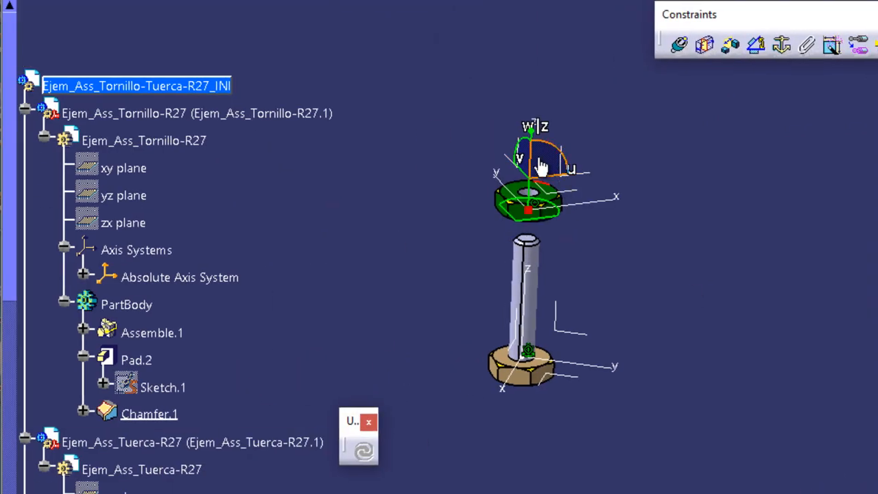
# Step: Tilt the nut off the bolt's axis with the compass, update the assembly to realign it, and detach the compass
pyautogui.moveTo(534, 167); pyautogui.dragTo(518, 139)
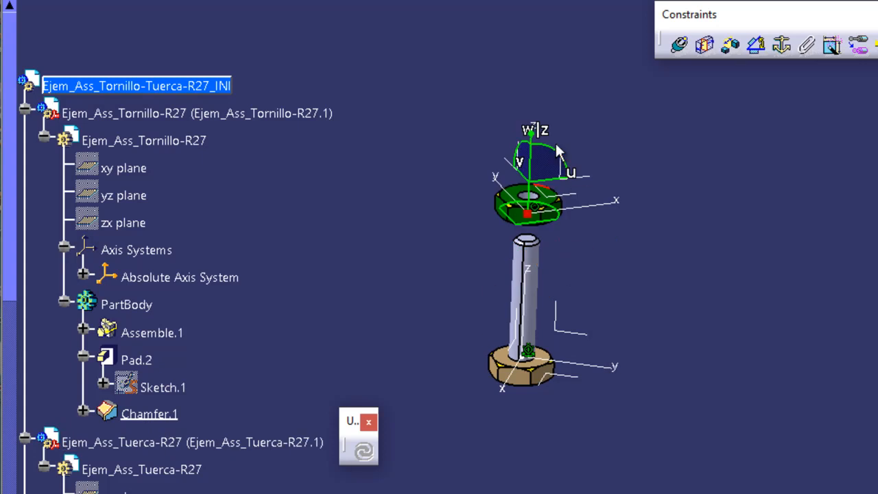
pyautogui.moveTo(559, 152); pyautogui.dragTo(587, 184)
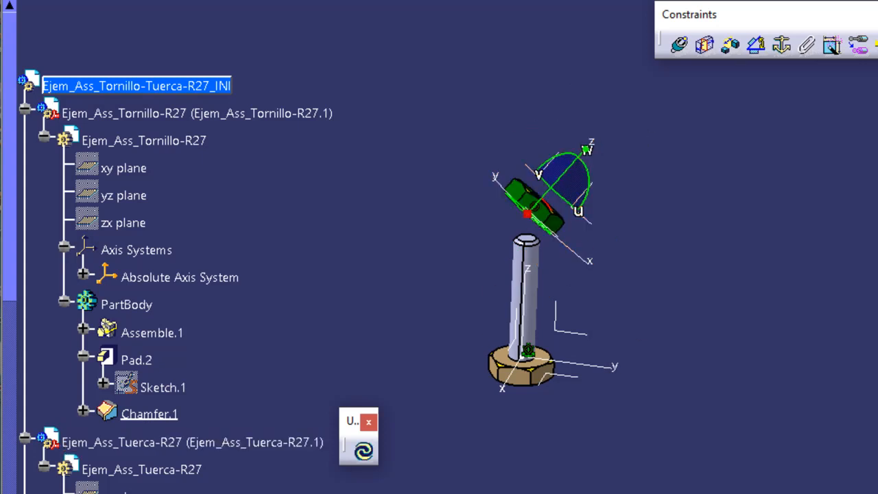
pyautogui.click(364, 454)
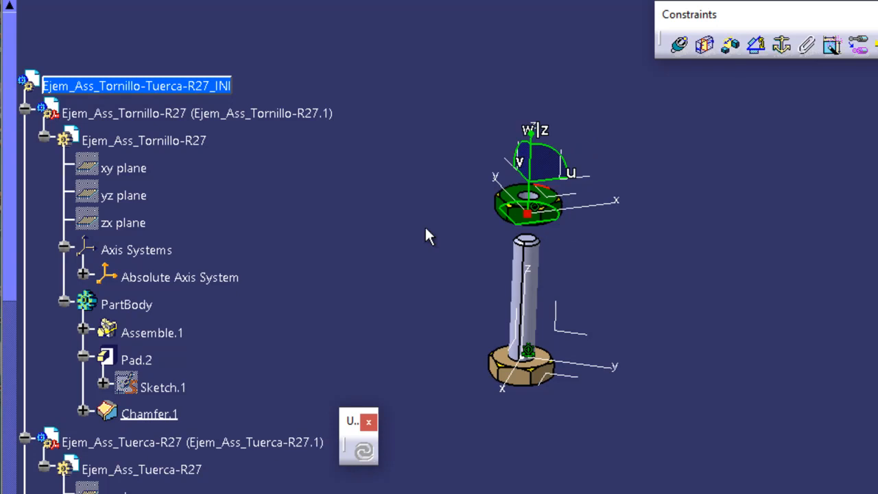
pyautogui.moveTo(527, 215); pyautogui.dragTo(754, 316)
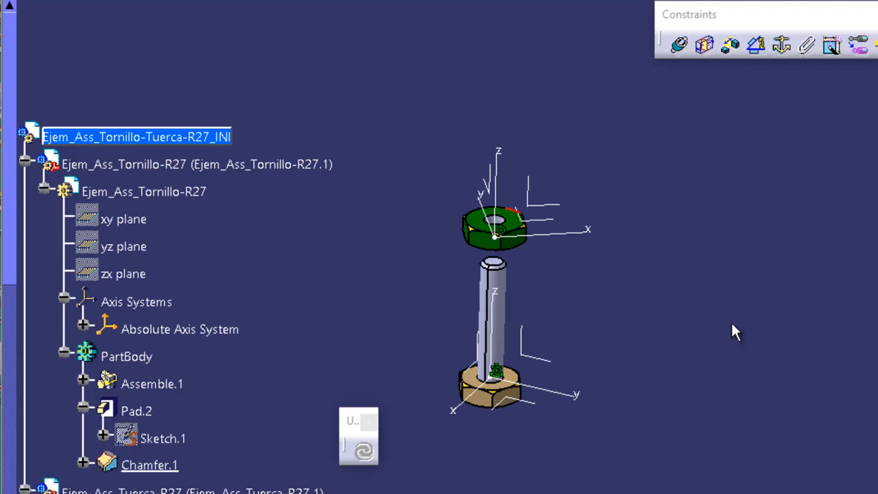
# Step: Turn off the compass's automatic snapping to the selected object and detach it from the nut
pyautogui.click(679, 45)
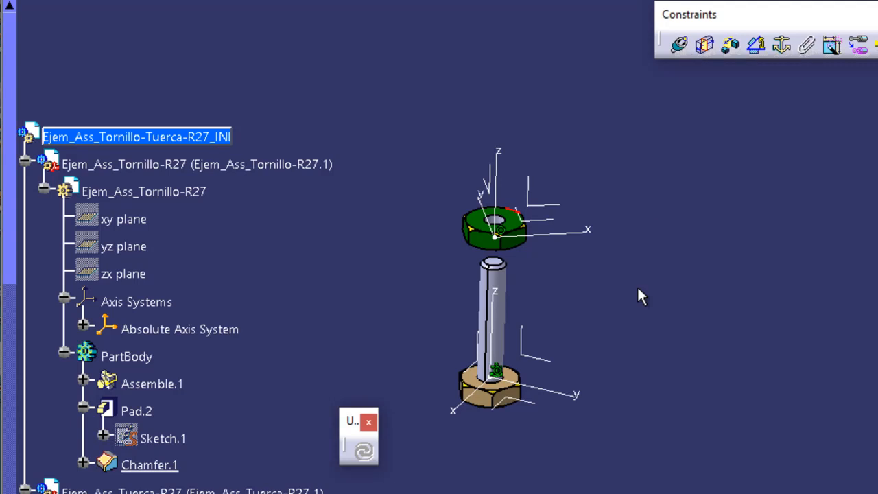
pyautogui.click(552, 222)
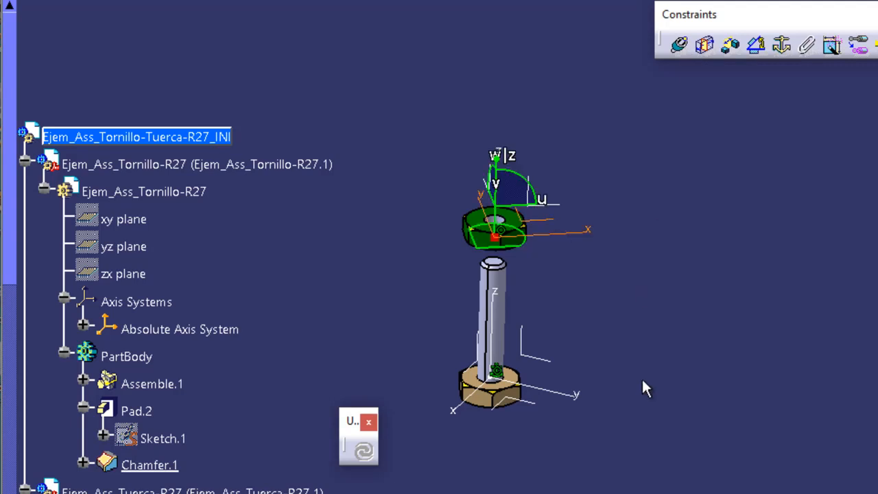
pyautogui.rightClick(499, 235)
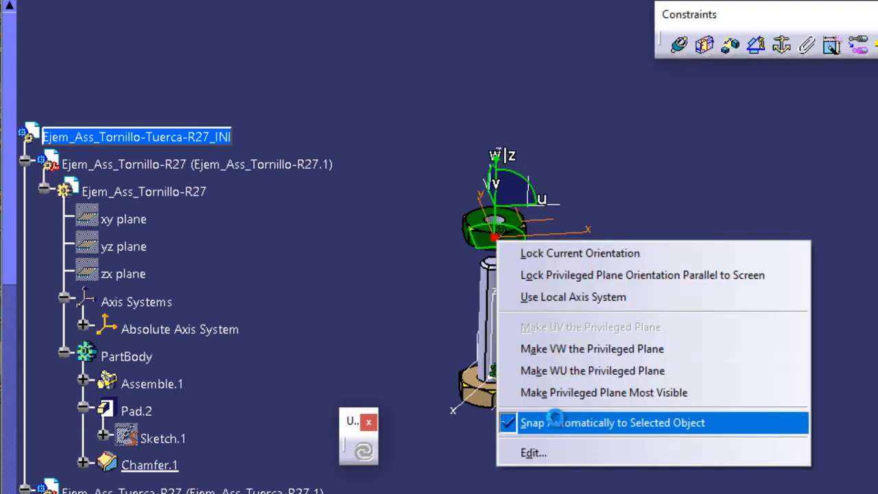
pyautogui.click(555, 420)
pyautogui.moveTo(495, 236); pyautogui.dragTo(611, 255)
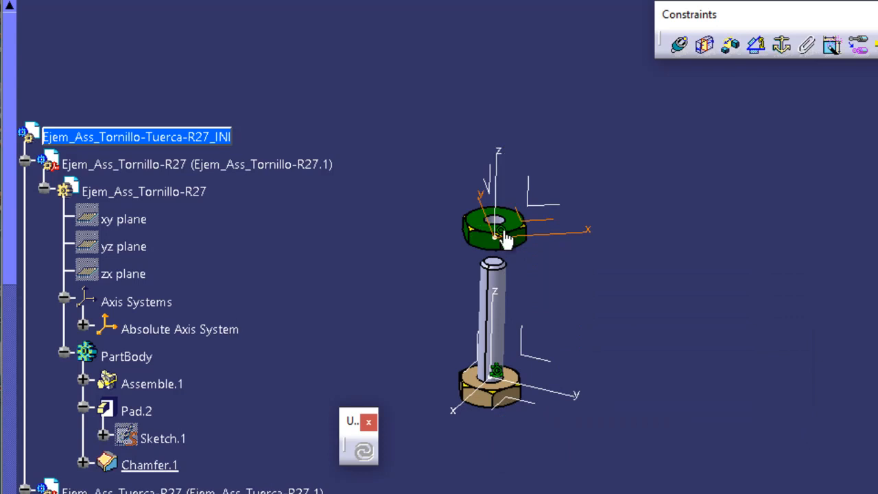
# Step: Create a coincidence between the XY planes of the nut and the bolt with Undefined orientation, and update the assembly
pyautogui.click(679, 46)
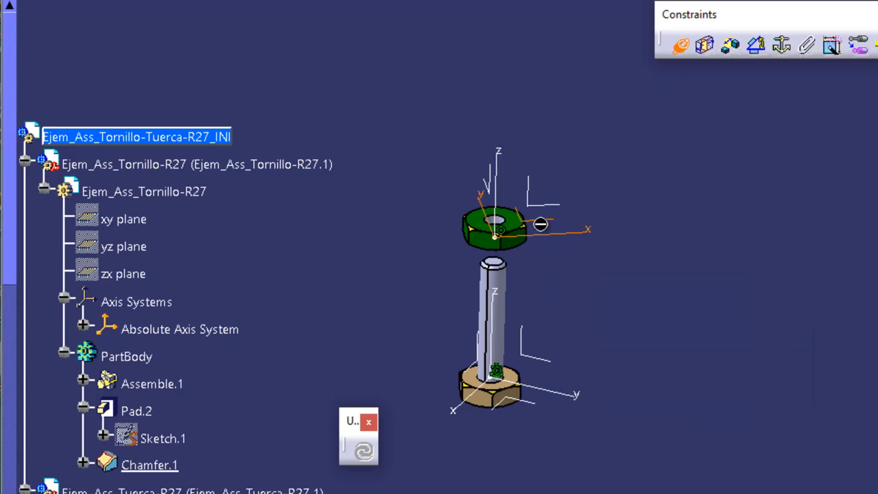
pyautogui.click(538, 409)
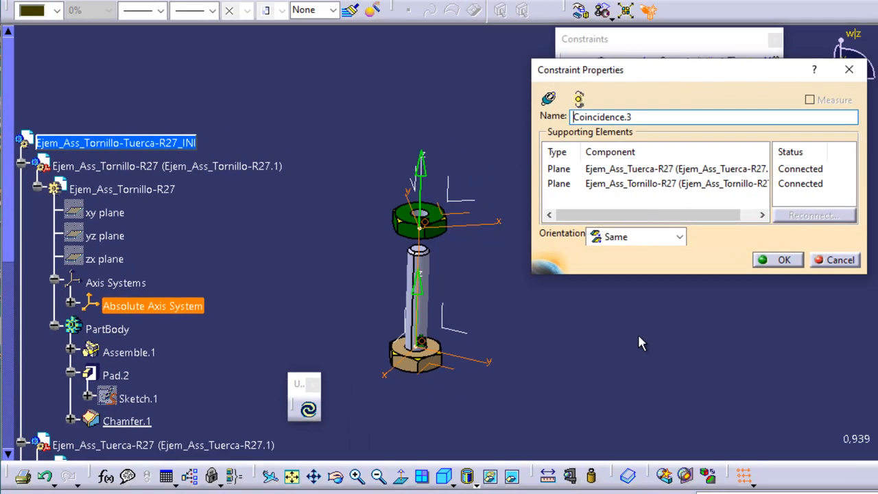
pyautogui.click(678, 237)
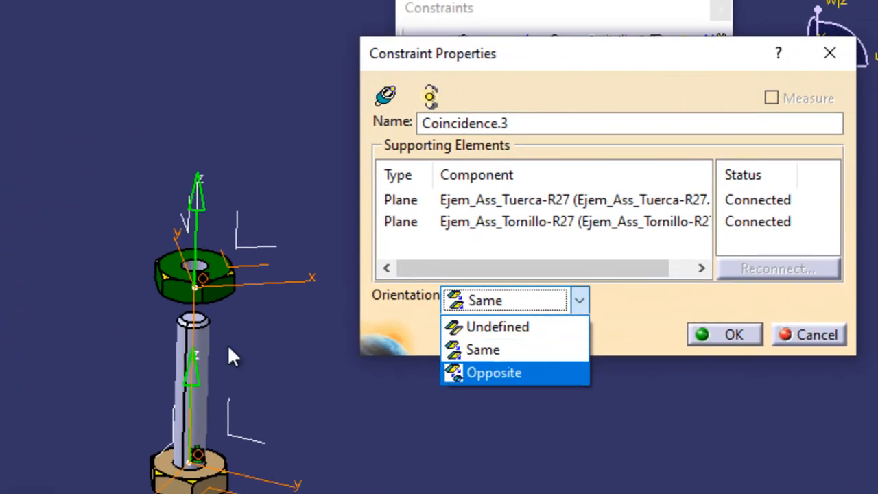
pyautogui.click(507, 332)
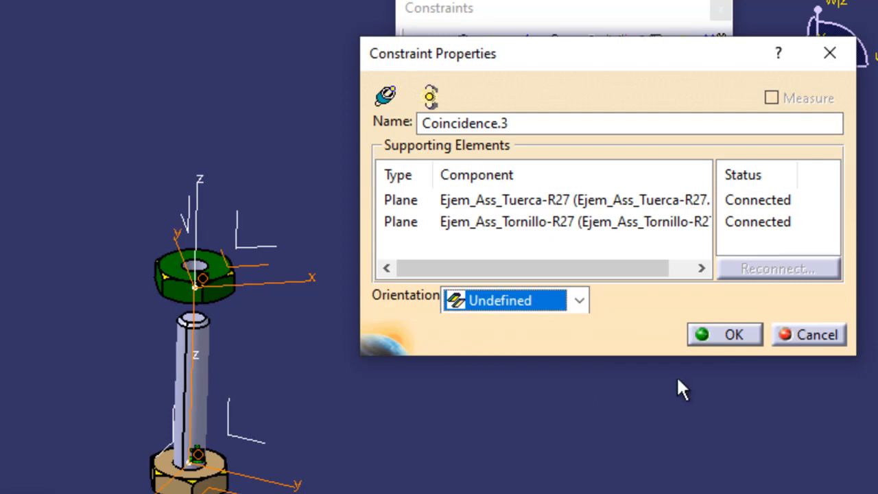
pyautogui.click(732, 336)
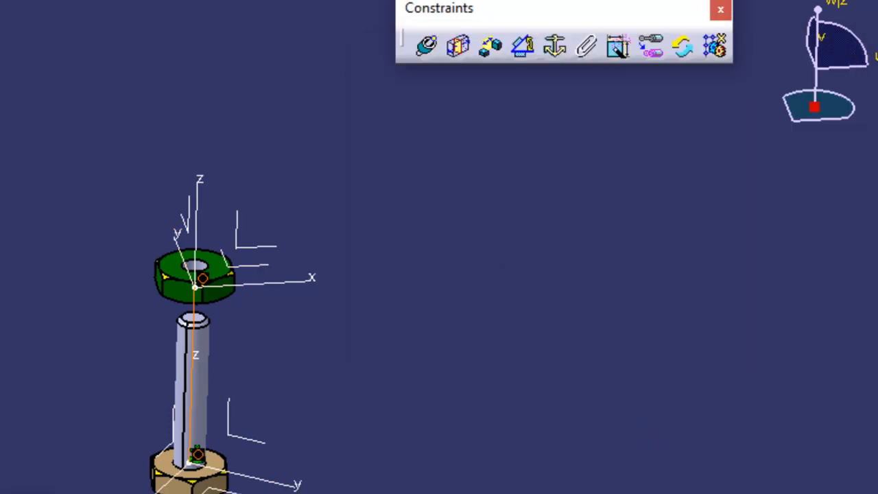
pyautogui.hotkey('ctrl', 'u')
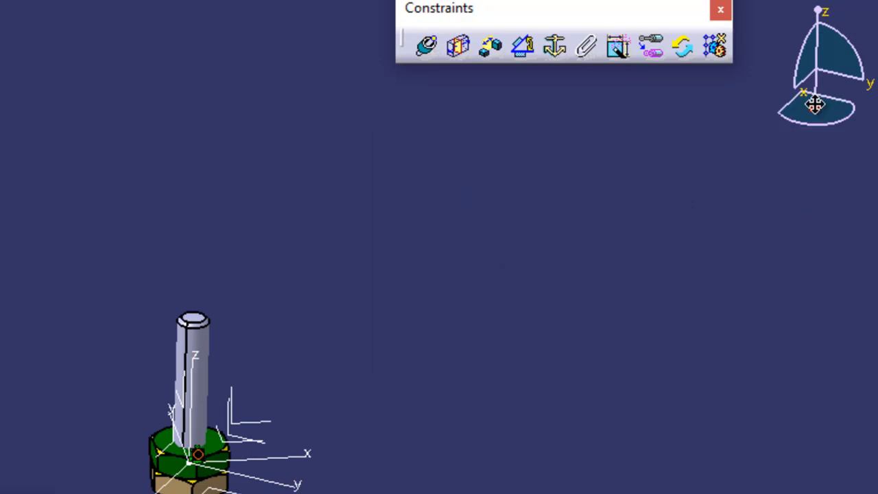
# Step: Lift the nut above the bolt with the compass, flip it upside down, and update the assembly
pyautogui.moveTo(814, 106); pyautogui.dragTo(230, 459)
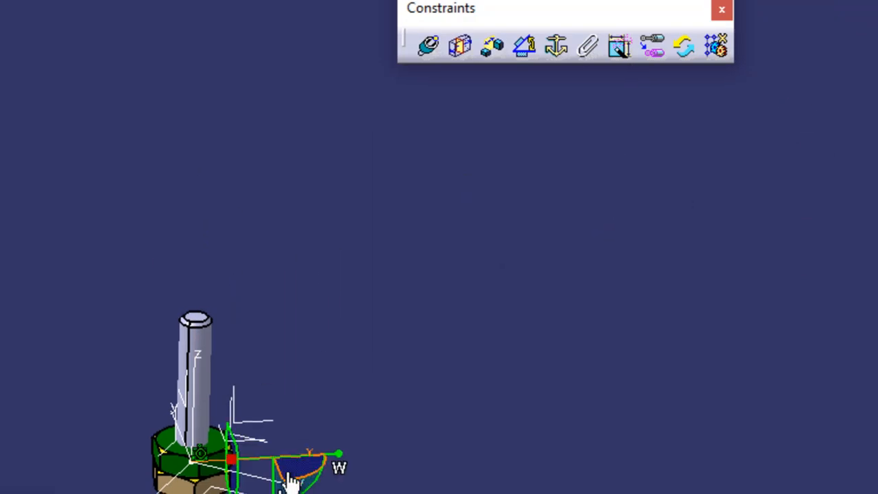
pyautogui.moveTo(280, 488); pyautogui.dragTo(261, 181)
pyautogui.moveTo(514, 135); pyautogui.dragTo(469, 183)
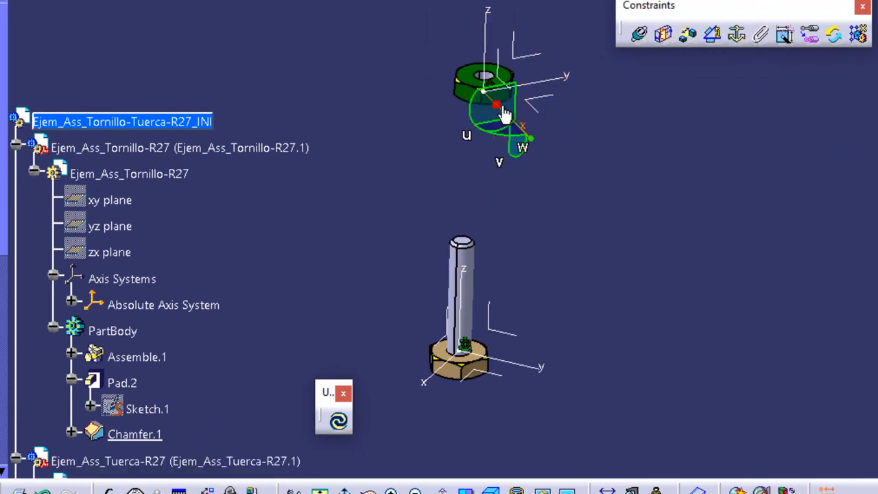
pyautogui.moveTo(532, 147); pyautogui.dragTo(395, 116)
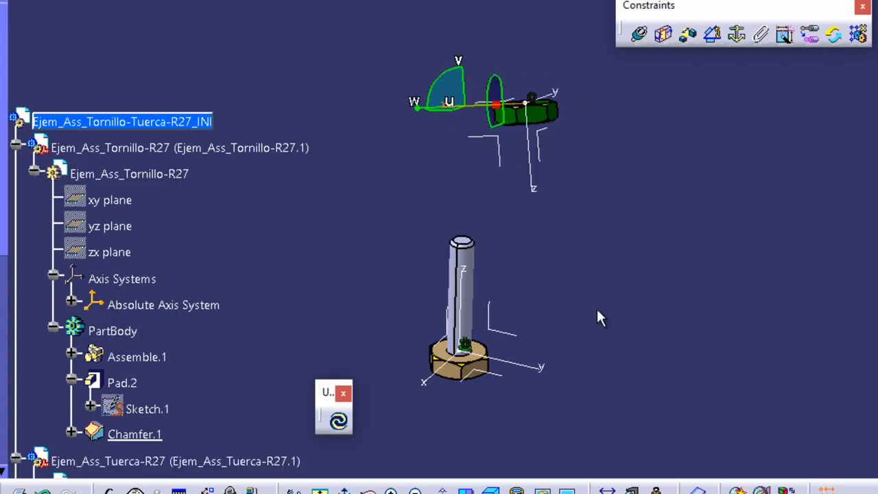
pyautogui.click(337, 424)
# Step: Rotate the nut upright again with the compass and update the assembly to seat it at the bolt head
pyautogui.moveTo(599, 279); pyautogui.dragTo(664, 176, button='middle')
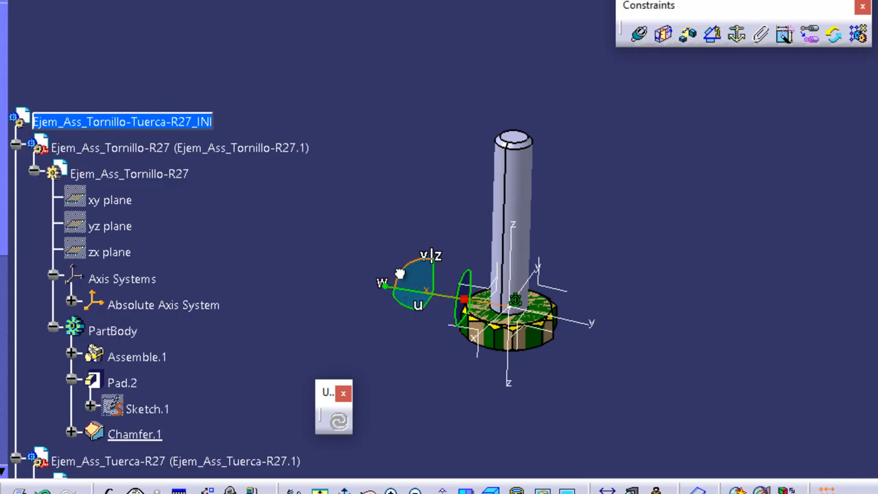
pyautogui.moveTo(400, 274); pyautogui.dragTo(404, 322)
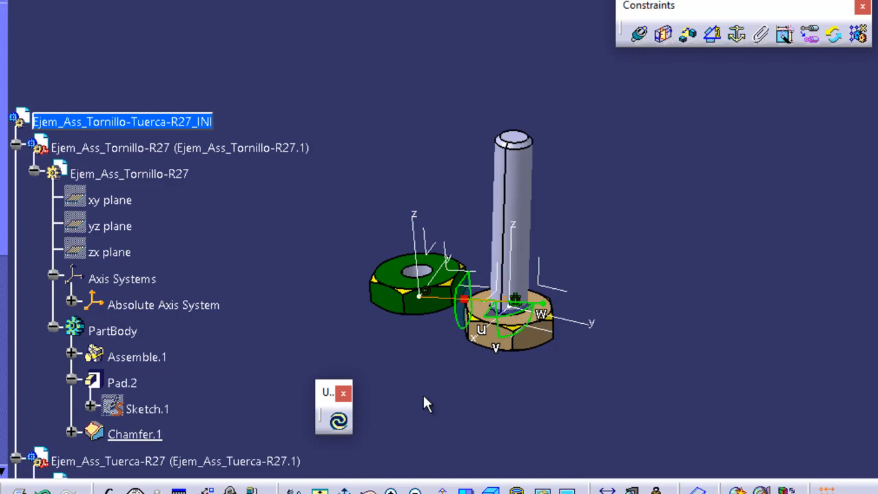
pyautogui.click(340, 421)
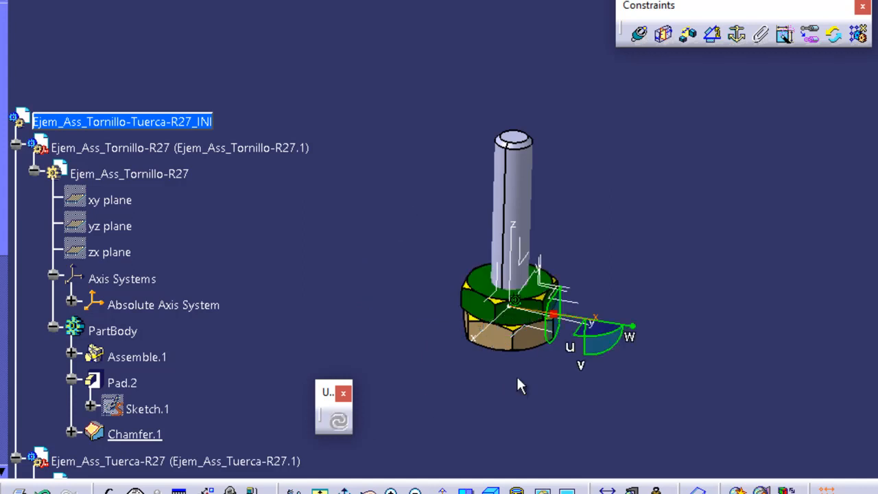
# Step: Flip the nut upside down with the compass and update the assembly to seat it reversed on the bolt head
pyautogui.moveTo(624, 355); pyautogui.dragTo(406, 447)
pyautogui.click(339, 421)
pyautogui.scroll(-5, 284, 348)
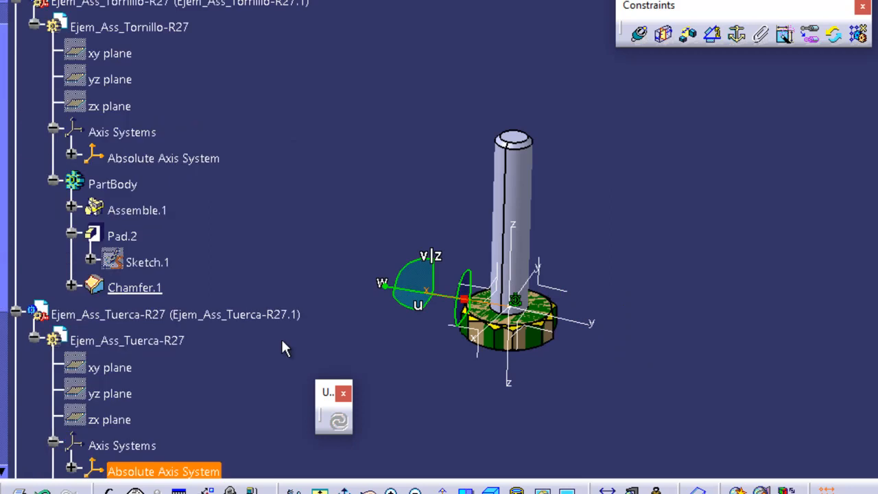
pyautogui.scroll(-3, 249, 356)
pyautogui.scroll(-2, 205, 349)
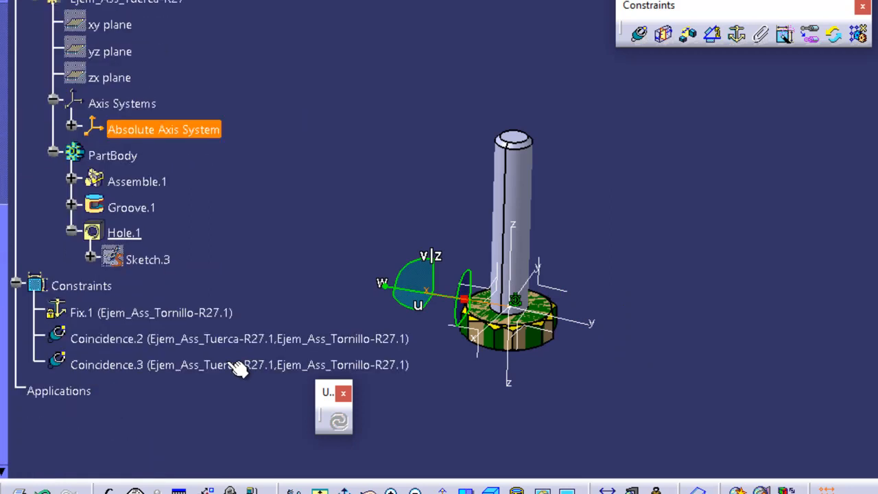
pyautogui.click(205, 367)
pyautogui.doubleClick(206, 367)
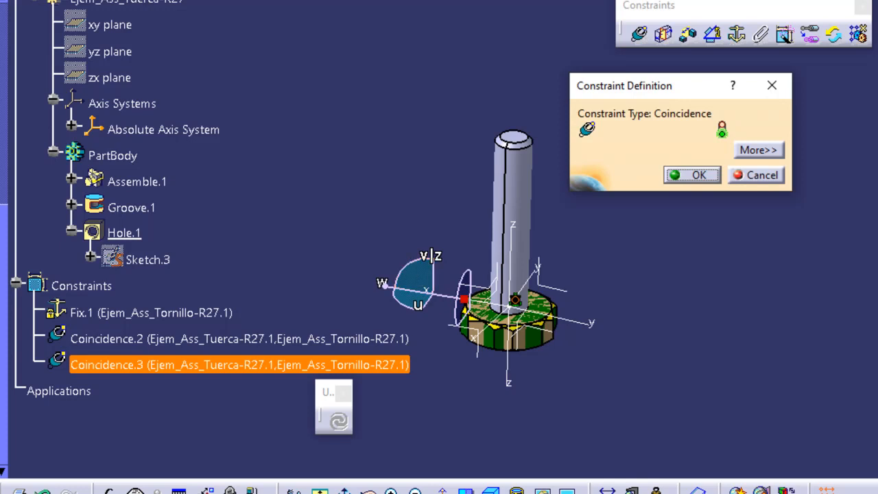
pyautogui.click(773, 179)
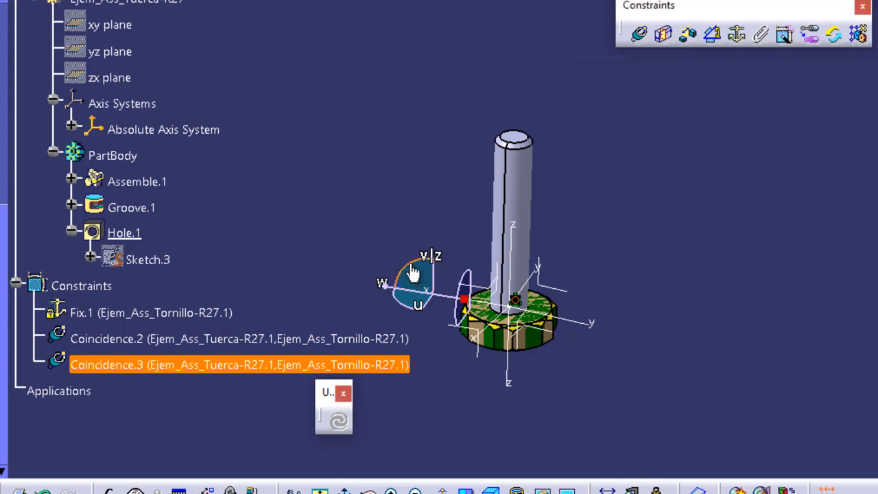
# Step: Tilt the bolt slightly with the compass and move the nut away to the side of the bolt head
pyautogui.moveTo(416, 280); pyautogui.dragTo(674, 192)
pyautogui.click(548, 321)
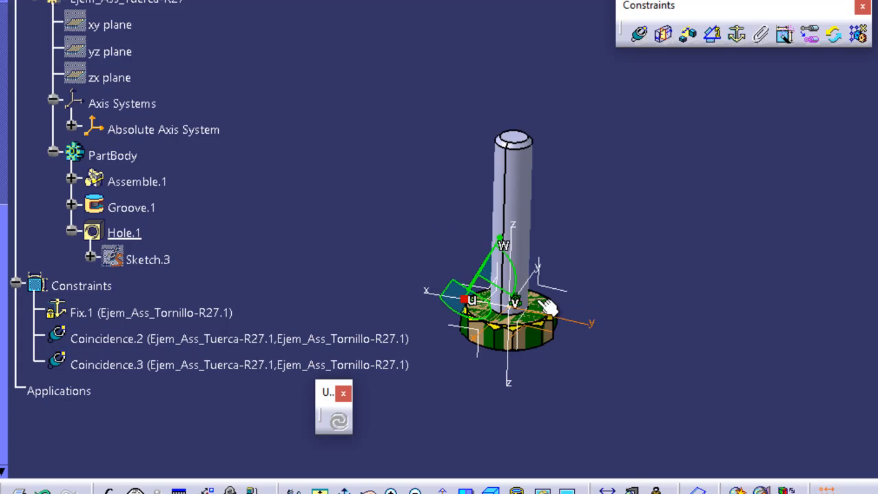
pyautogui.moveTo(506, 264); pyautogui.dragTo(520, 276)
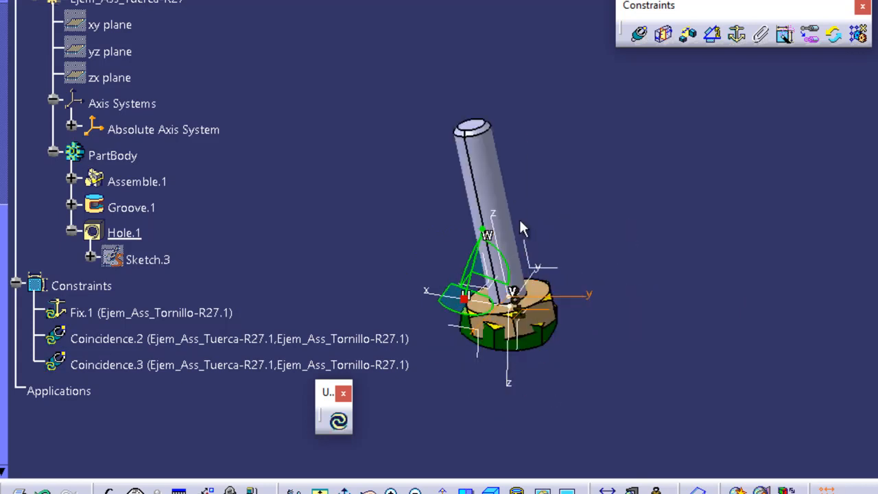
pyautogui.click(551, 338)
pyautogui.moveTo(509, 273); pyautogui.dragTo(409, 396)
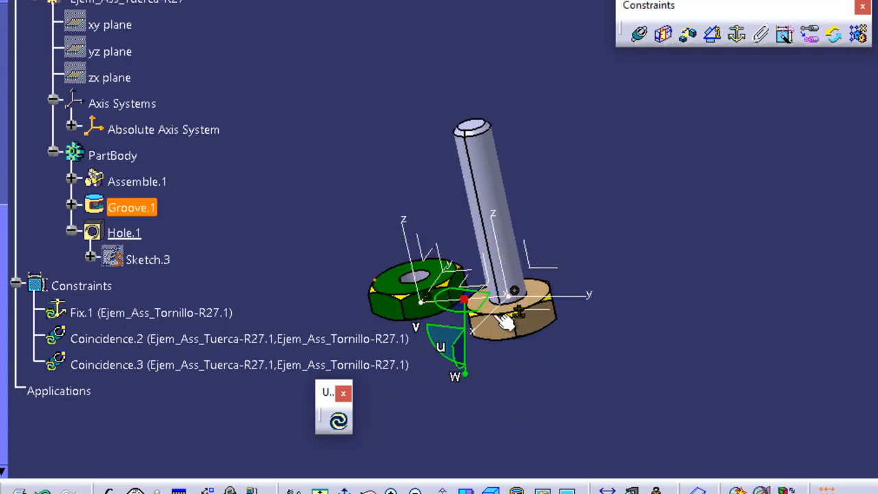
# Step: Set the orientation of the plane coincidence between nut and bolt to Same and update the assembly
pyautogui.doubleClick(110, 366)
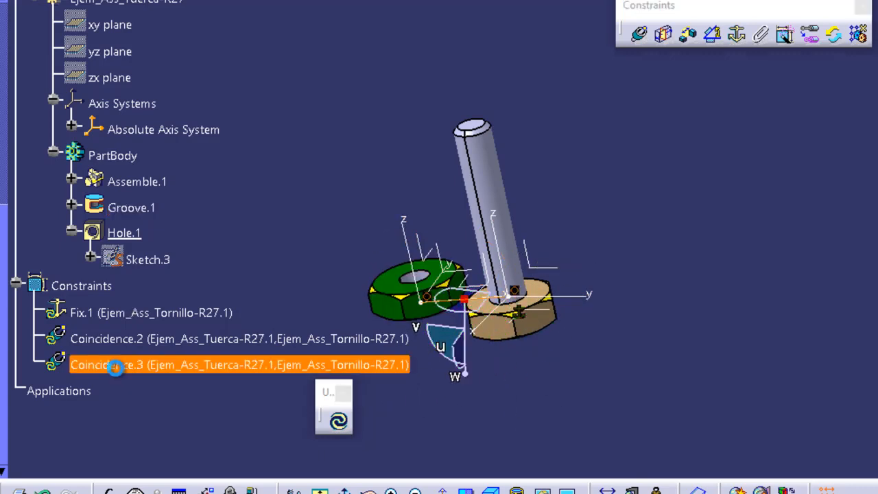
pyautogui.click(757, 150)
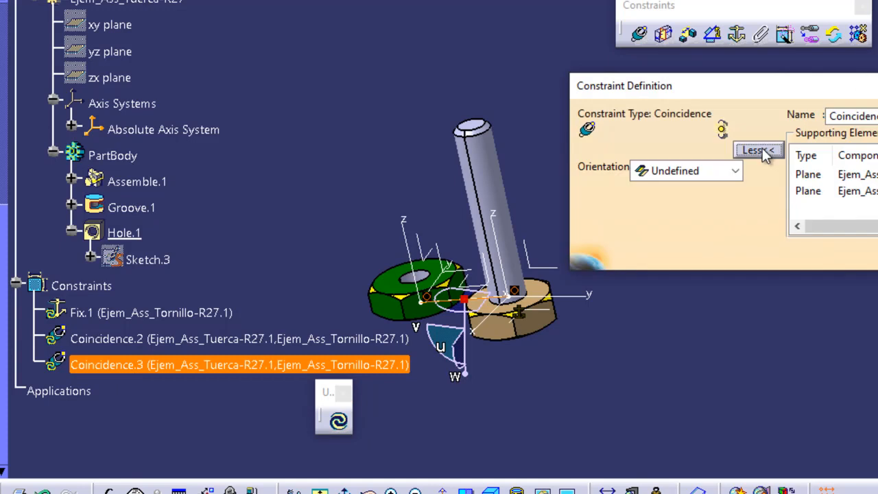
pyautogui.click(721, 171)
pyautogui.click(663, 208)
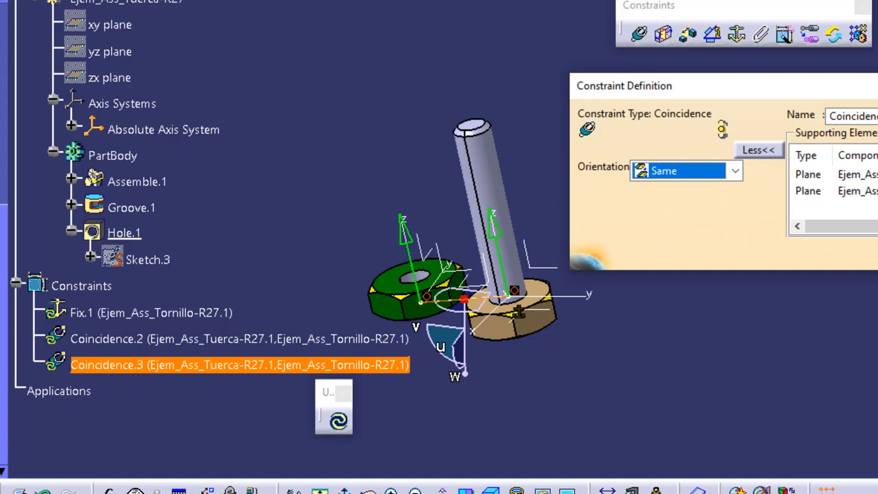
pyautogui.press('Return')
pyautogui.click(338, 421)
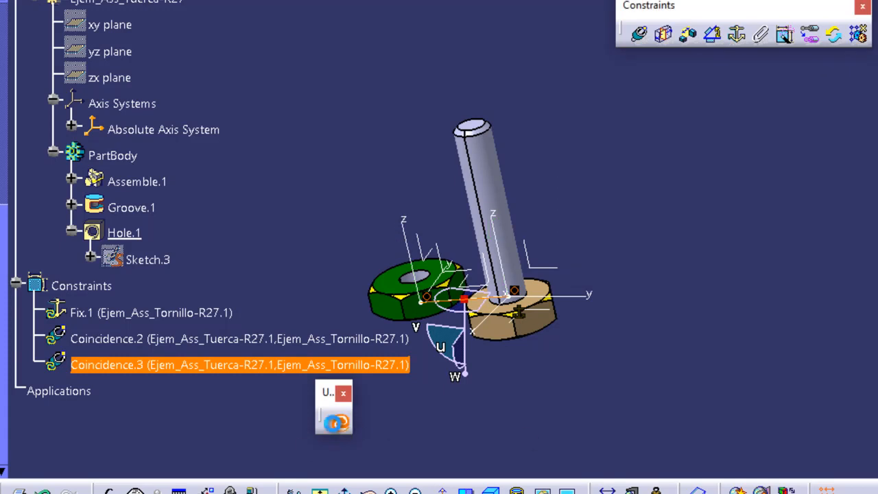
pyautogui.moveTo(574, 372); pyautogui.dragTo(604, 213, button='middle')
pyautogui.moveTo(695, 319); pyautogui.dragTo(732, 220, button='middle')
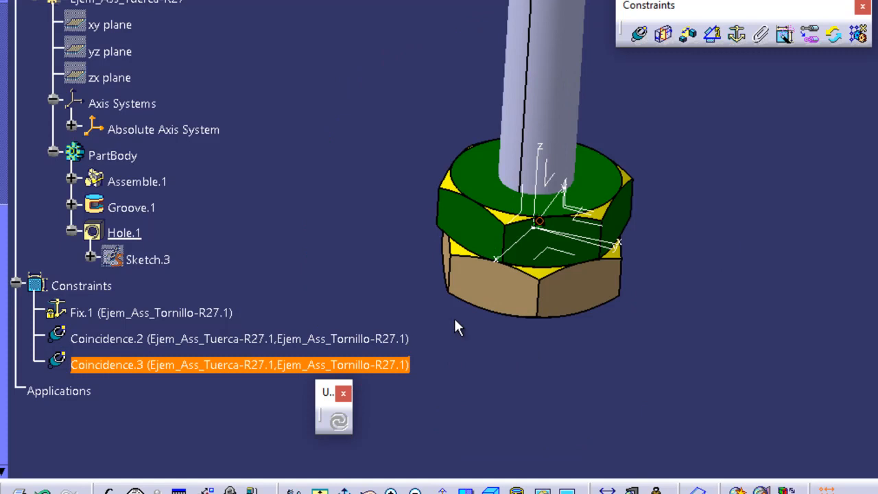
pyautogui.moveTo(458, 328); pyautogui.dragTo(458, 310, button='middle')
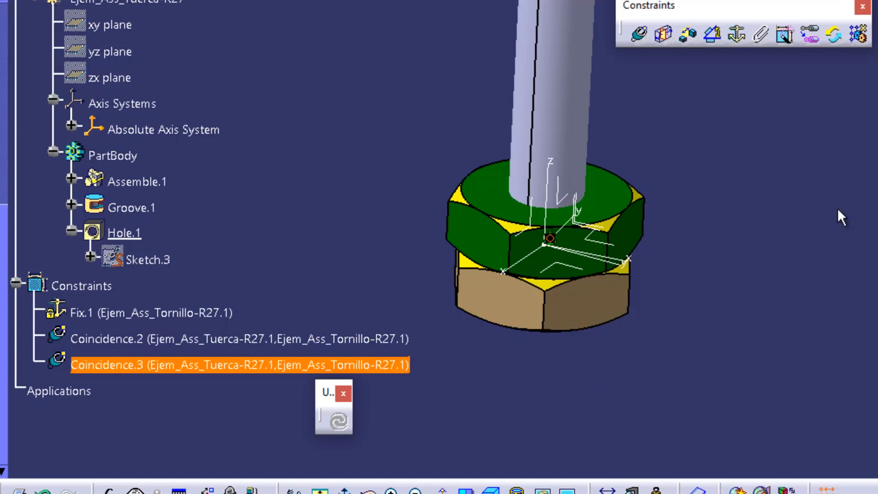
pyautogui.moveTo(842, 218); pyautogui.dragTo(803, 285, button='middle')
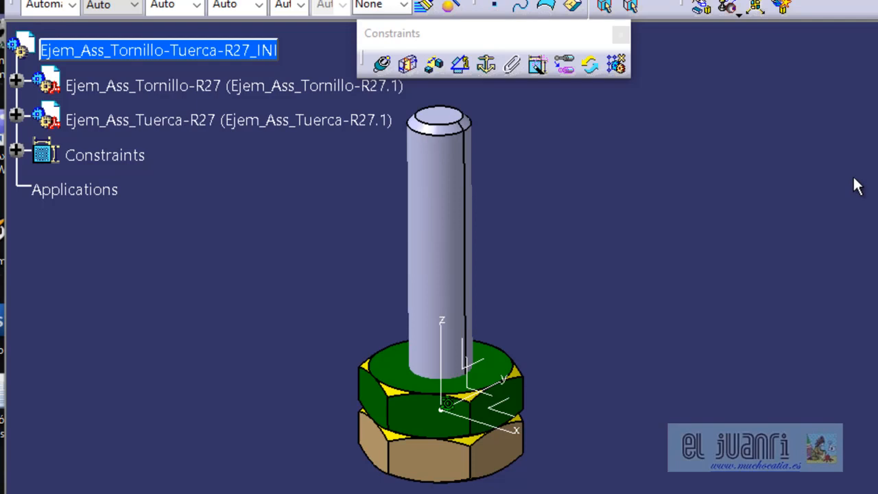
# Step: In the Point_Curve assembly, try Manipulation's With respect to constraints option, turn on Stop Manipulate on Clash, and cancel the manipulation
pyautogui.click(463, 39)
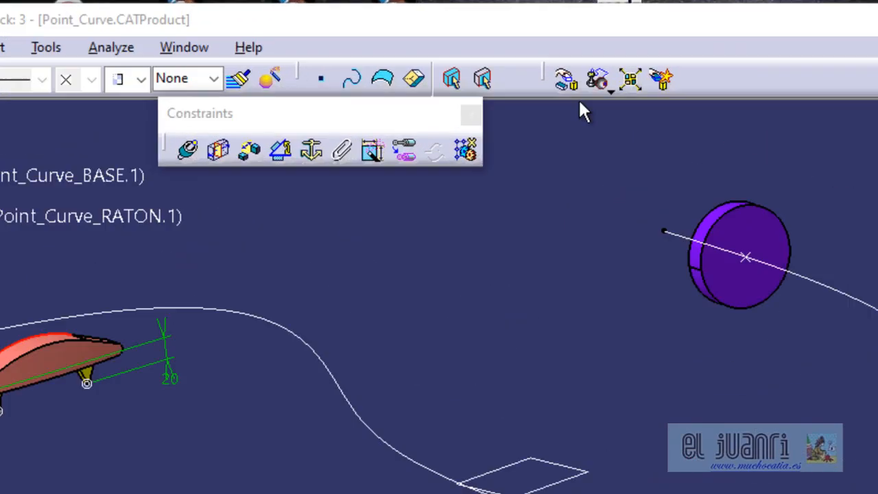
pyautogui.click(517, 49)
pyautogui.moveTo(774, 247); pyautogui.dragTo(594, 157)
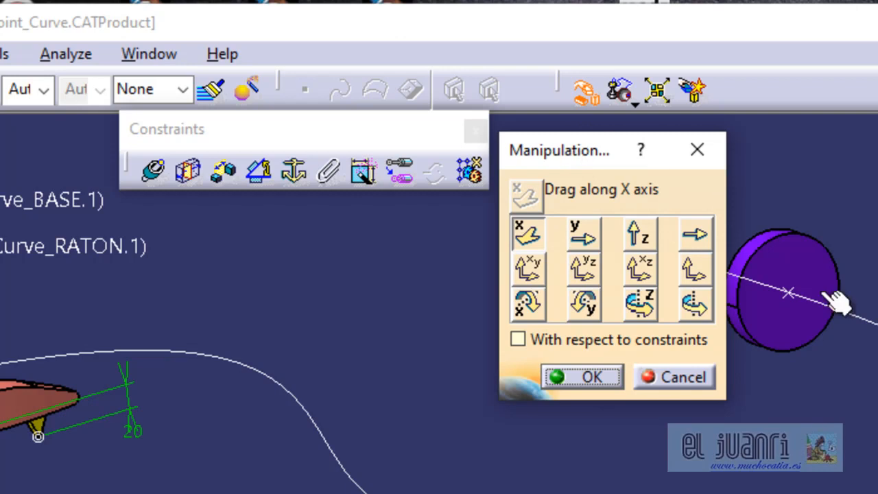
pyautogui.click(583, 340)
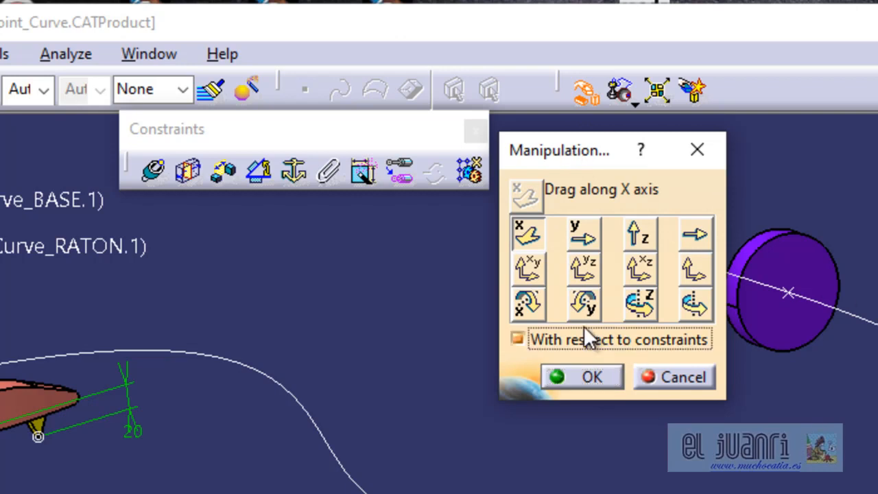
pyautogui.click(692, 94)
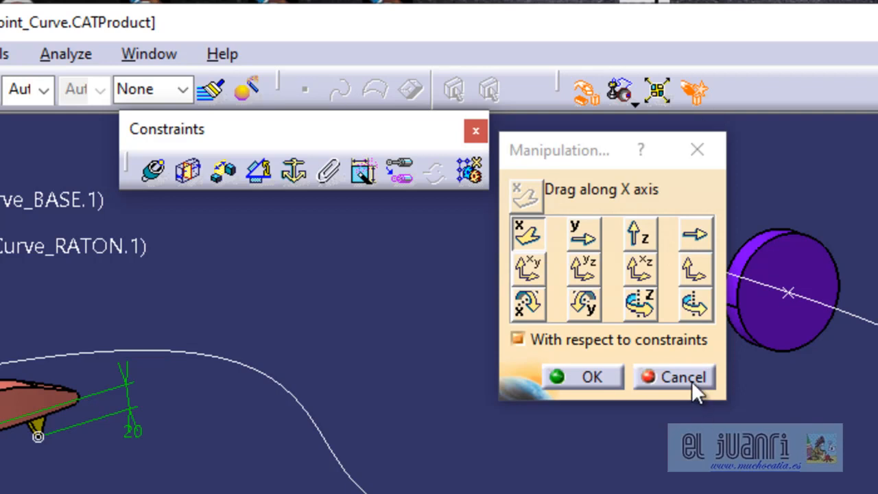
pyautogui.click(696, 379)
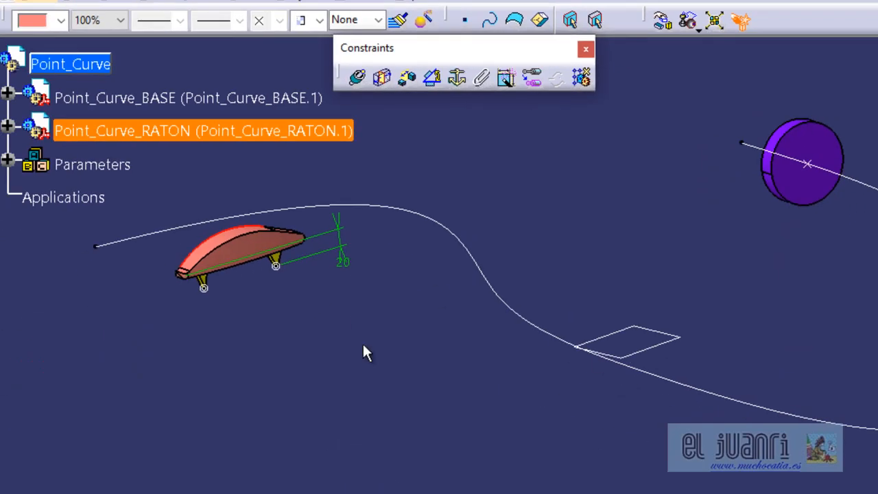
# Step: Check the definition of the offset plane in Point_Curve_BASE and close it without changes
pyautogui.moveTo(364, 352); pyautogui.dragTo(656, 317, button='middle')
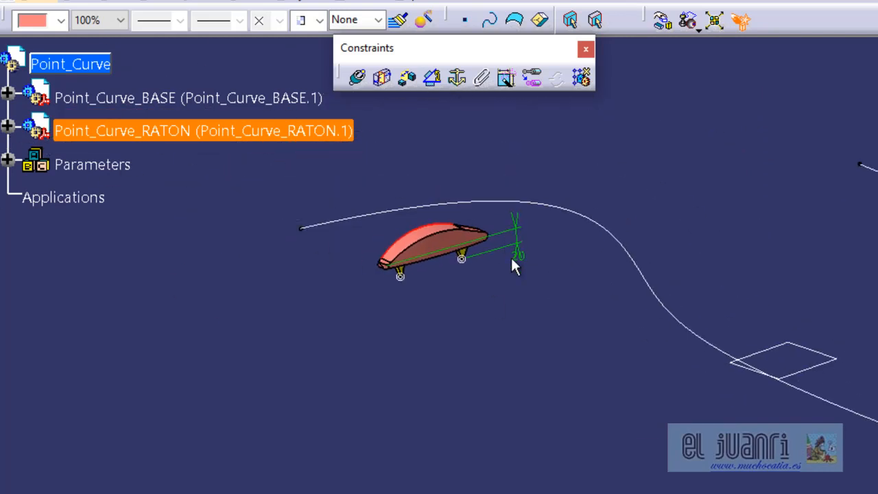
pyautogui.click(773, 346)
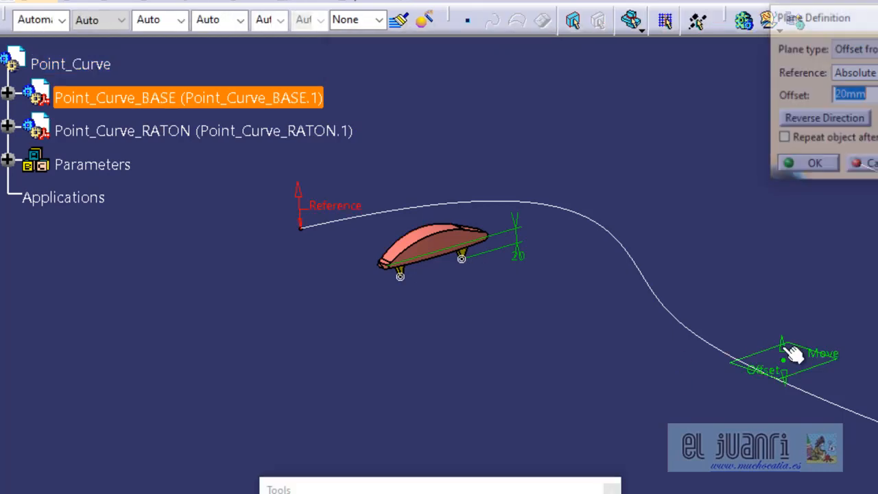
pyautogui.click(863, 165)
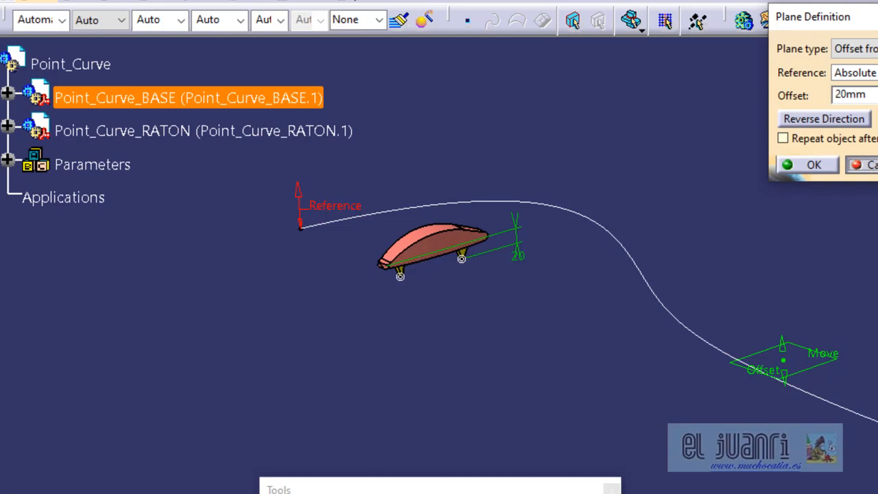
pyautogui.moveTo(578, 348); pyautogui.dragTo(546, 394, button='middle')
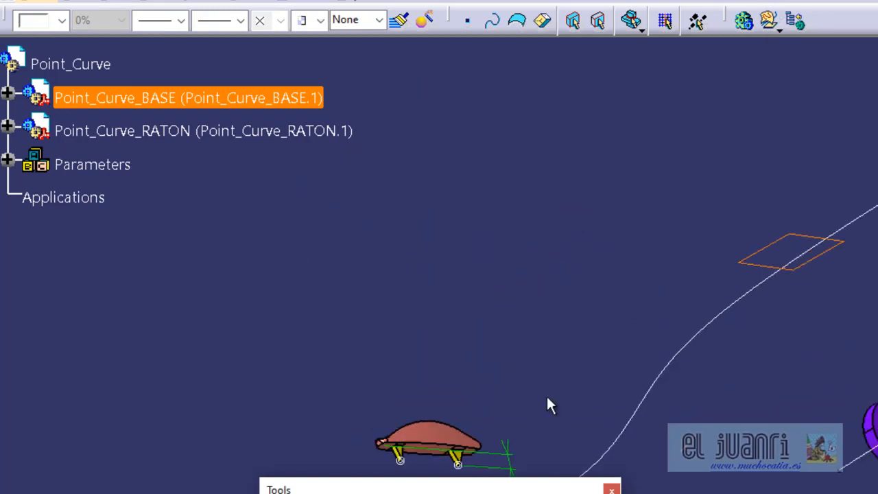
pyautogui.moveTo(449, 413); pyautogui.dragTo(467, 284, button='middle')
pyautogui.moveTo(621, 213); pyautogui.dragTo(638, 199, button='middle')
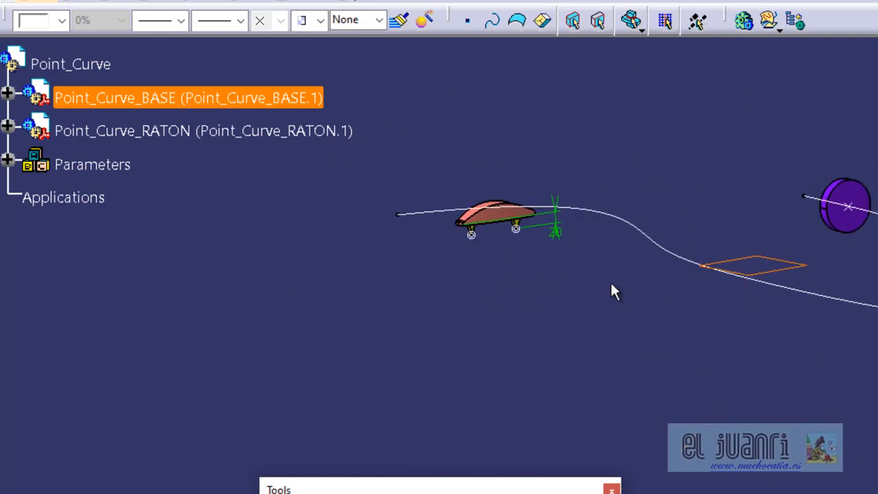
# Step: Select the Base_Raton parameter under the assembly's parameters and reactivate the Point_Curve root product
pyautogui.click(6, 160)
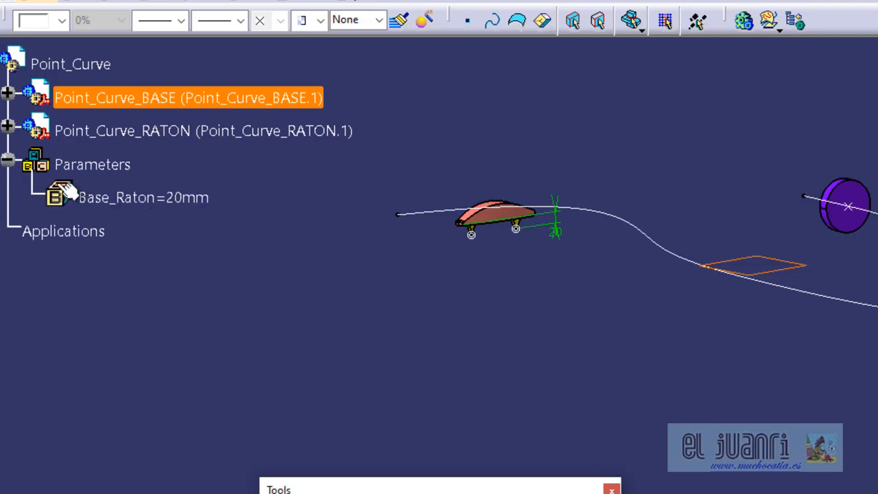
pyautogui.click(175, 203)
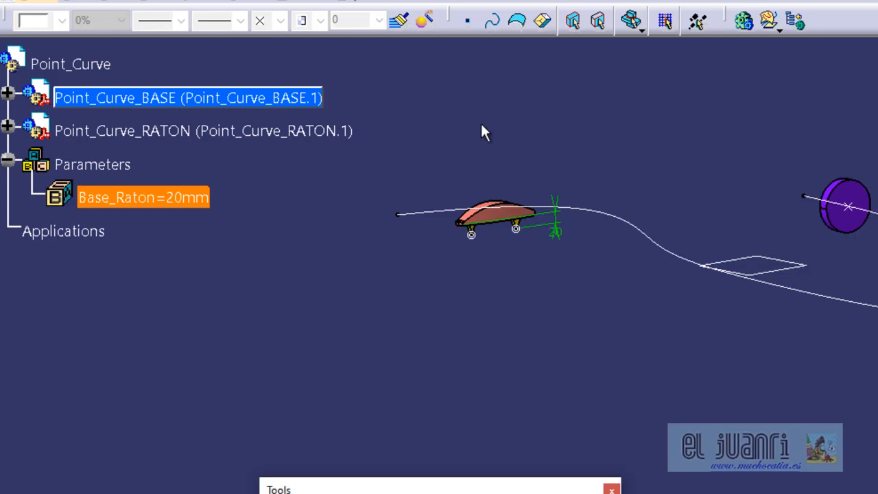
pyautogui.doubleClick(85, 64)
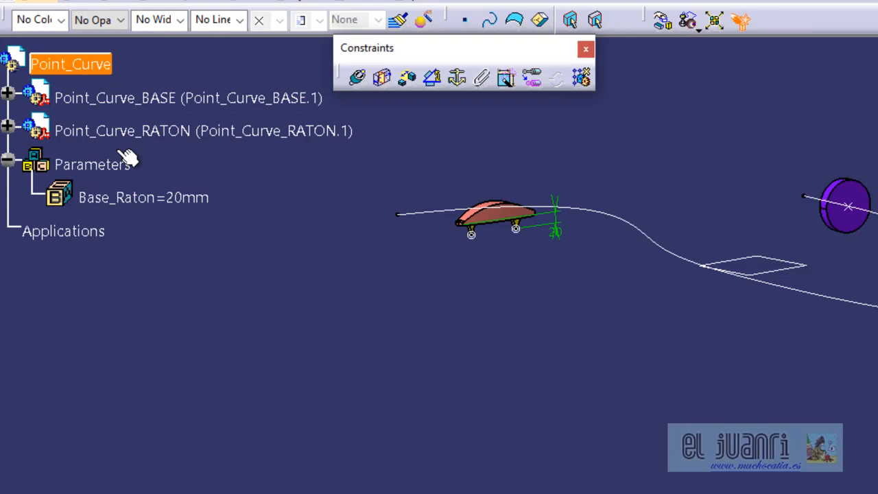
# Step: Expand Point_Curve_RATON down to the Combine.1 feature in Body.2 and open its Sketch.1 to inspect the dimensions
pyautogui.click(7, 126)
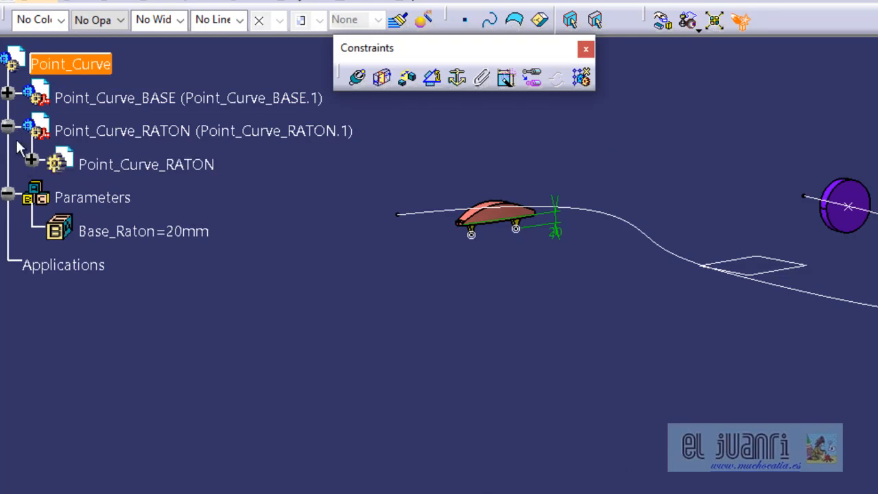
pyautogui.click(31, 160)
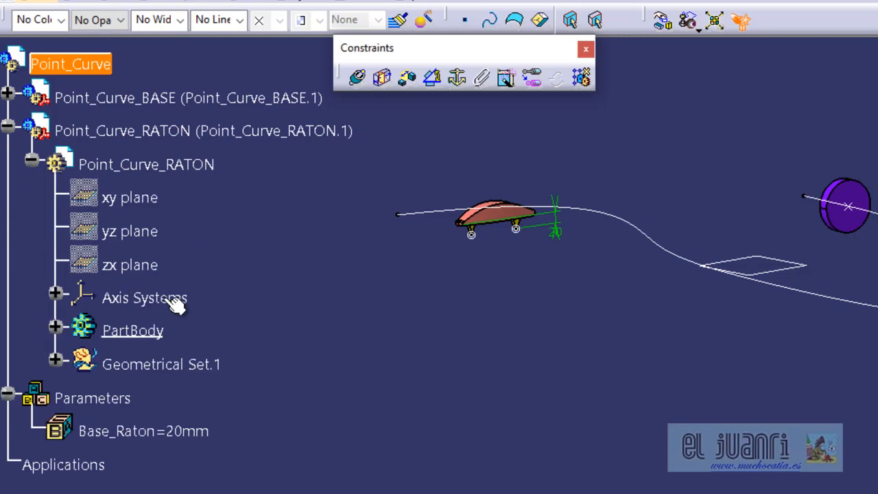
pyautogui.click(56, 327)
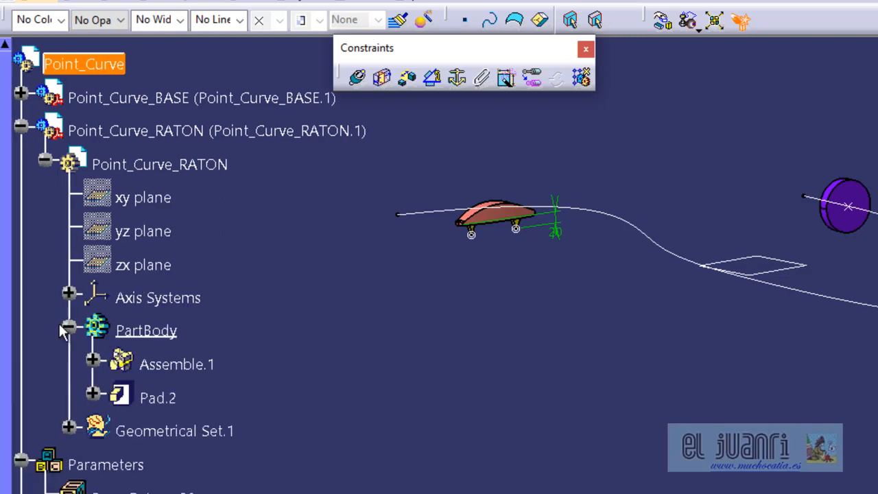
pyautogui.click(92, 358)
pyautogui.scroll(-3, 248, 348)
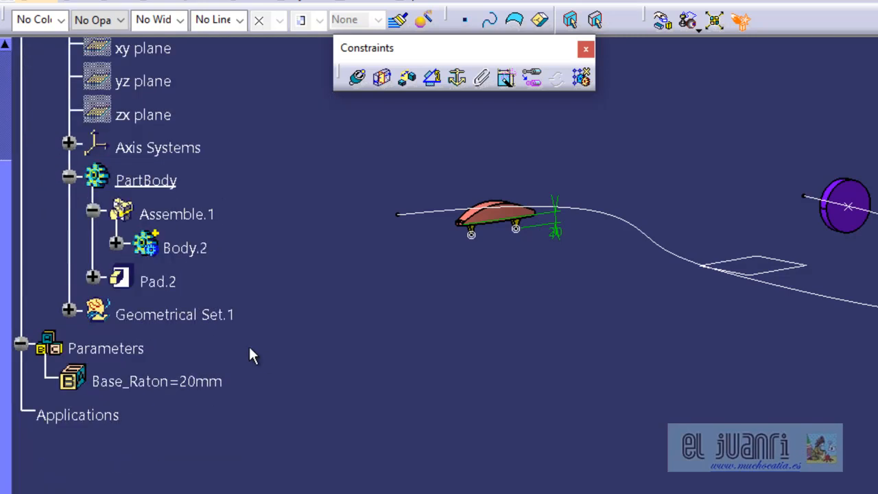
pyautogui.click(116, 244)
pyautogui.click(140, 278)
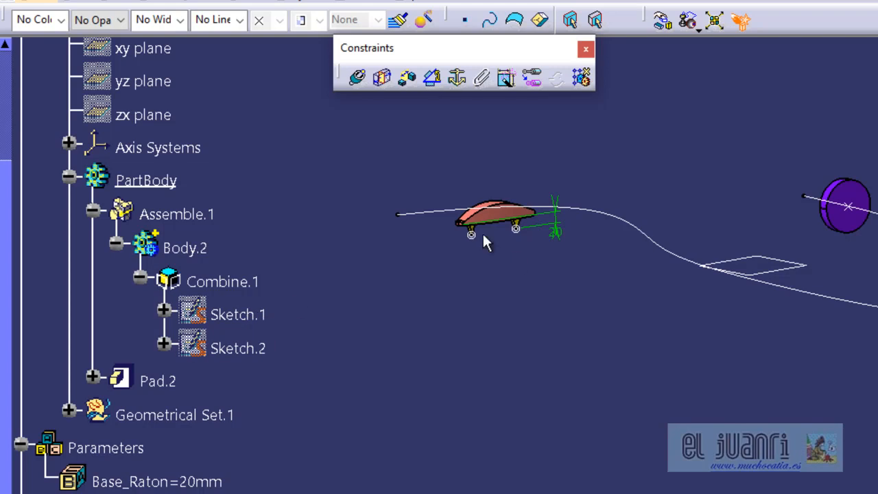
pyautogui.click(495, 210)
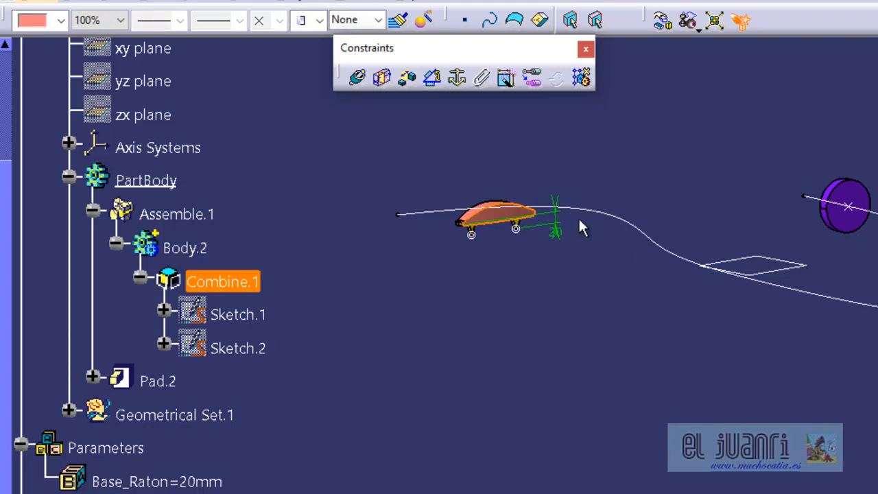
pyautogui.doubleClick(231, 313)
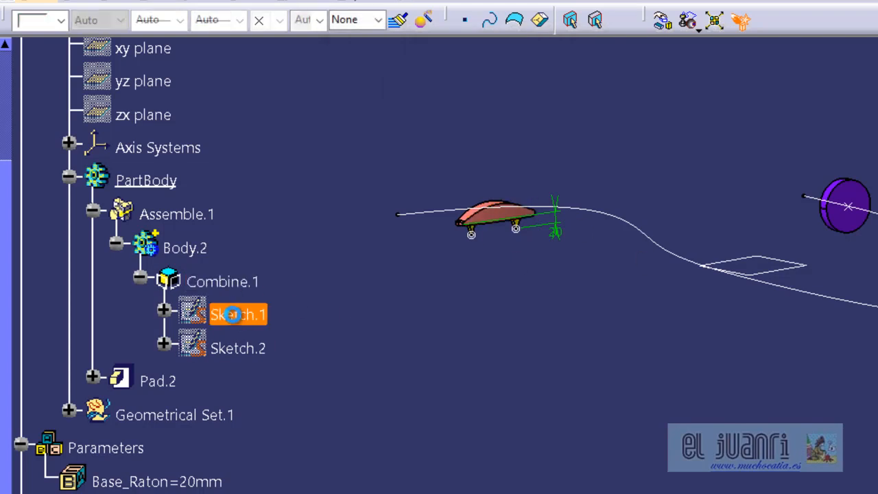
pyautogui.moveTo(536, 274)
pyautogui.keyDown('ctrl'); pyautogui.mouseDown(button='middle')
pyautogui.moveTo(541, 266)
pyautogui.moveTo(458, 157)
pyautogui.mouseUp(button='middle'); pyautogui.keyUp('ctrl')
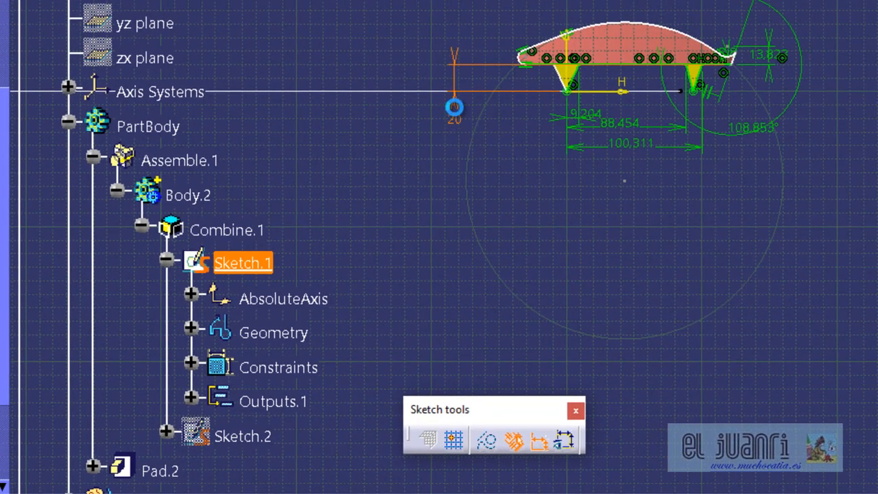
# Step: Turn the 20 mm vertical dimension in Point_Curve_RATON's Sketch.1 into a reference dimension
pyautogui.doubleClick(454, 119)
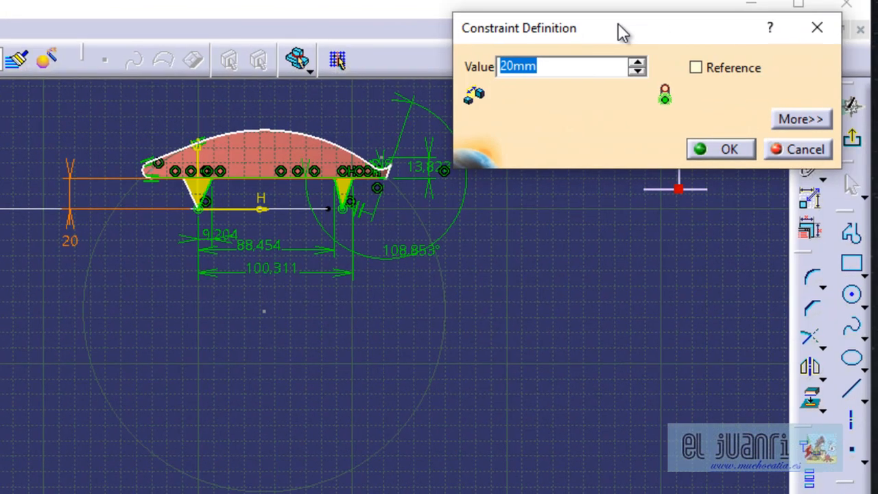
pyautogui.click(470, 107)
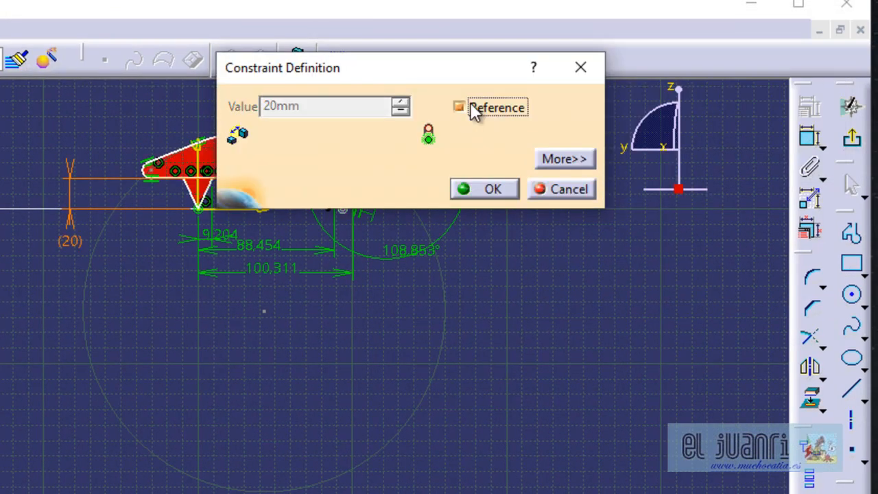
pyautogui.click(480, 189)
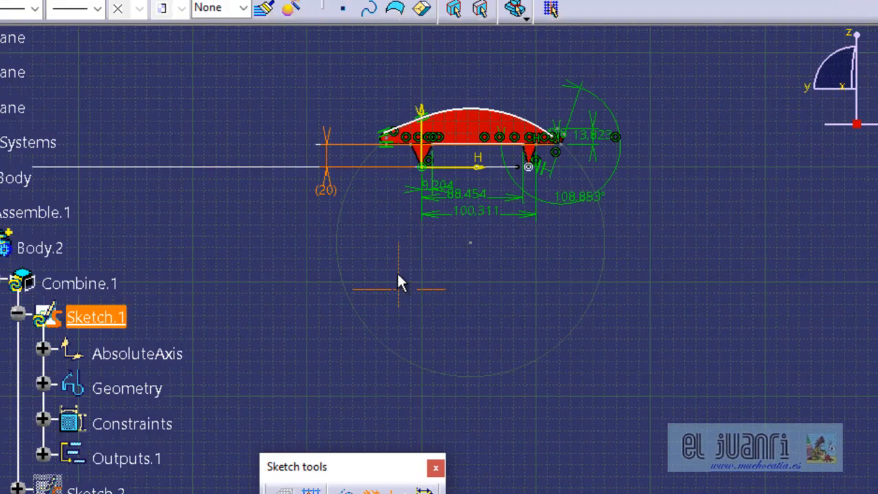
# Step: Constrain the sketch's wheel point away from the origin with Coincidence to the Point_Curve_BASE curve, keeping the link with the selected object
pyautogui.moveTo(427, 268)
pyautogui.mouseDown(button='middle')
pyautogui.moveTo(591, 282)
pyautogui.moveTo(618, 342)
pyautogui.mouseUp(button='middle')
pyautogui.moveTo(715, 299); pyautogui.dragTo(725, 259, button='middle')
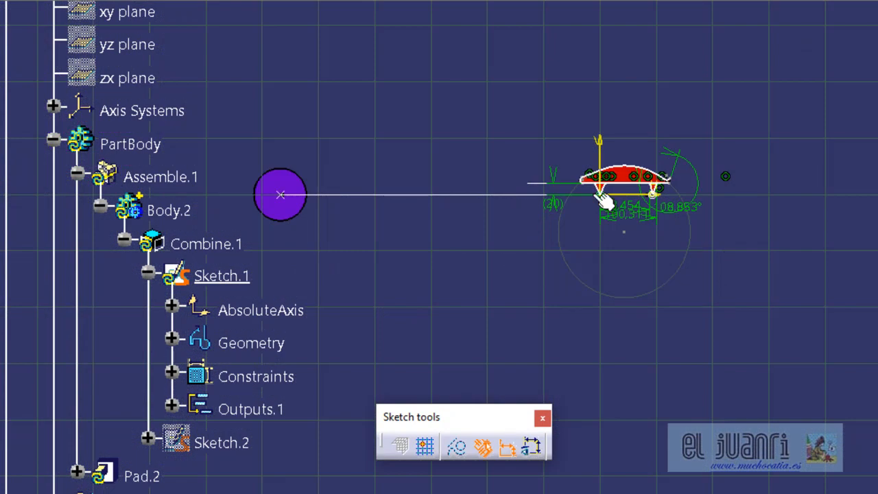
pyautogui.moveTo(542, 243)
pyautogui.mouseDown(button='middle')
pyautogui.moveTo(526, 249)
pyautogui.moveTo(526, 275)
pyautogui.moveTo(535, 273)
pyautogui.mouseUp(button='middle')
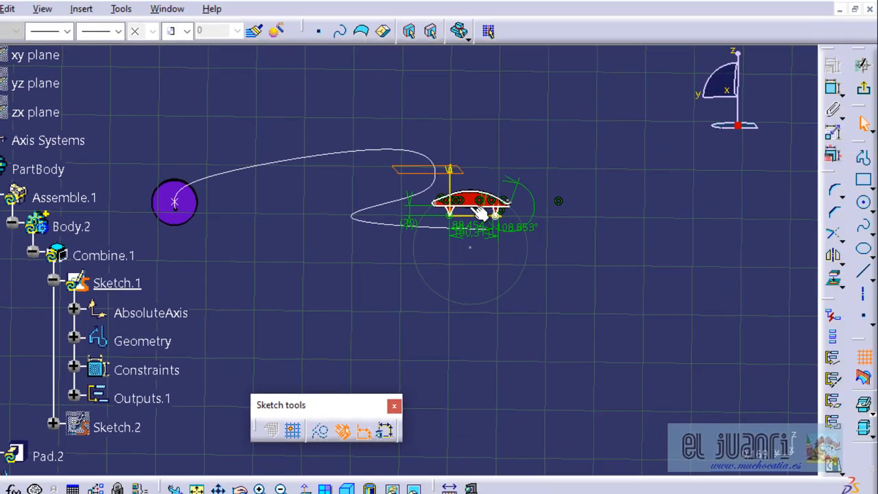
pyautogui.click(627, 203)
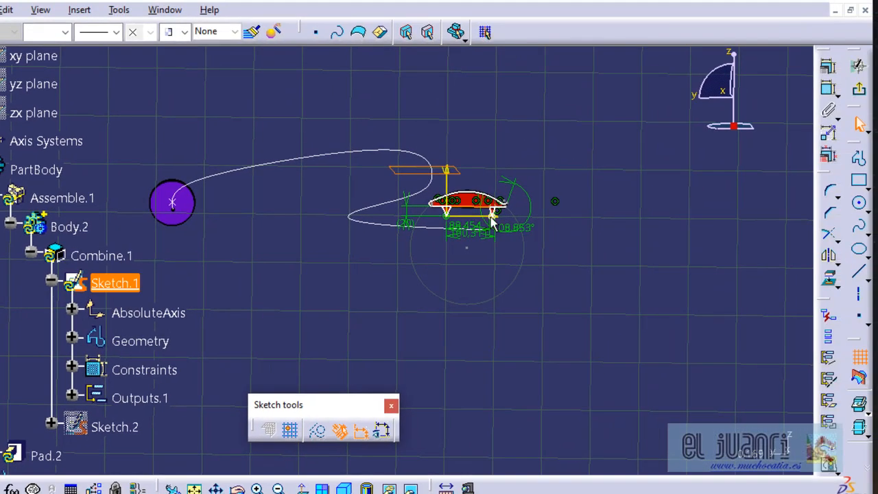
pyautogui.click(827, 66)
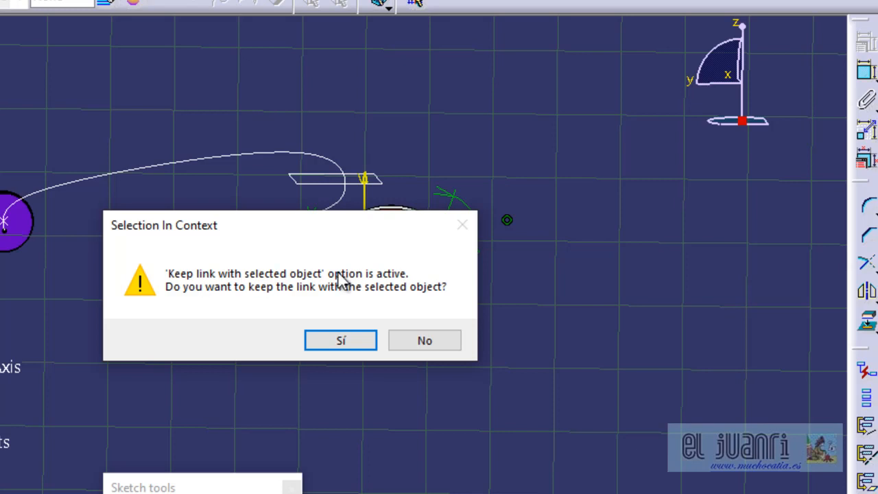
pyautogui.click(342, 341)
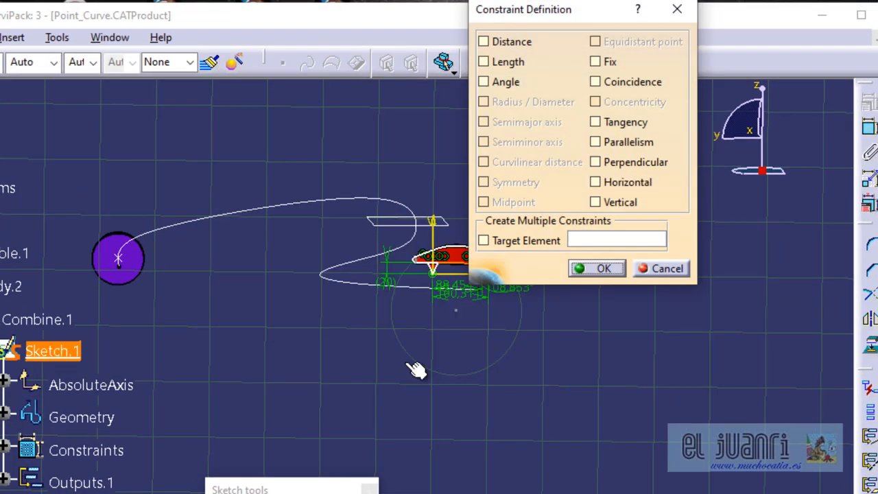
pyautogui.moveTo(583, 12); pyautogui.dragTo(551, 77)
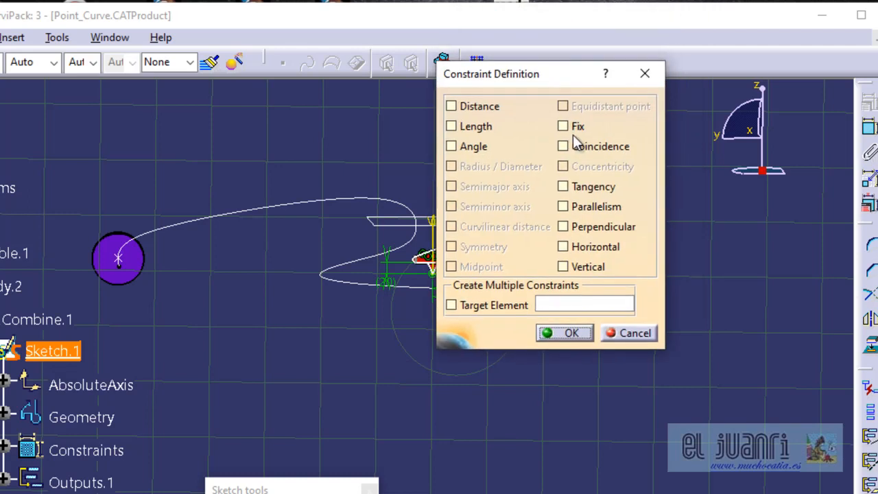
pyautogui.click(563, 146)
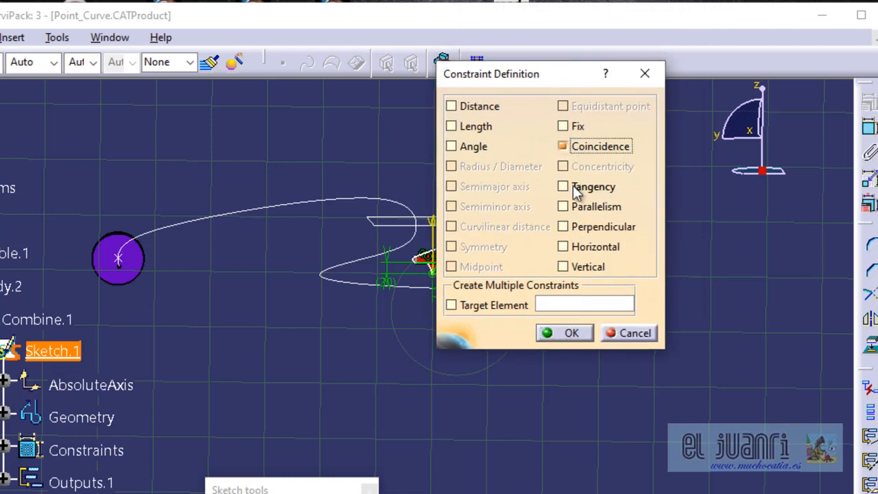
# Step: Return from the sketch to the assembly, collapsing Point_Curve_RATON in the tree and reactivating the Point_Curve root product
pyautogui.moveTo(238, 328)
pyautogui.mouseDown(button='middle')
pyautogui.moveTo(249, 313)
pyautogui.moveTo(235, 315)
pyautogui.mouseUp(button='middle')
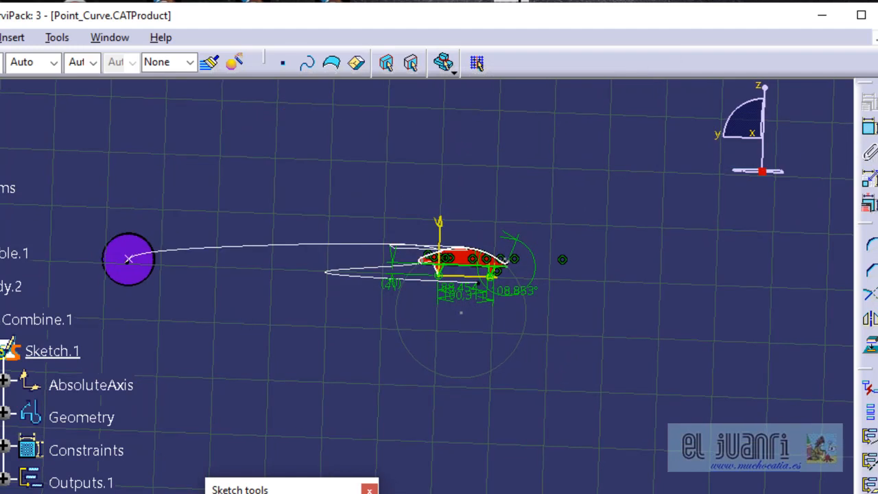
pyautogui.moveTo(413, 196)
pyautogui.mouseDown(button='middle')
pyautogui.moveTo(461, 162)
pyautogui.moveTo(474, 241)
pyautogui.moveTo(396, 236)
pyautogui.mouseUp(button='middle')
pyautogui.scroll(-5, 397, 236)
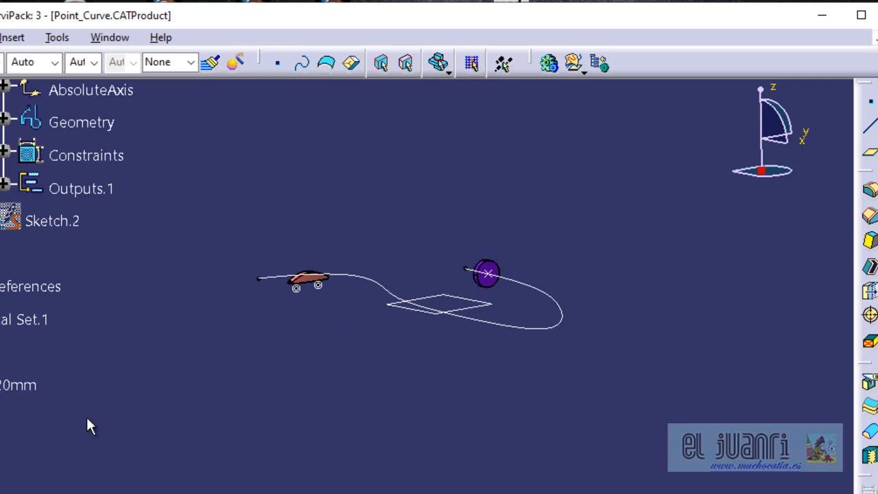
pyautogui.scroll(6, 86, 415)
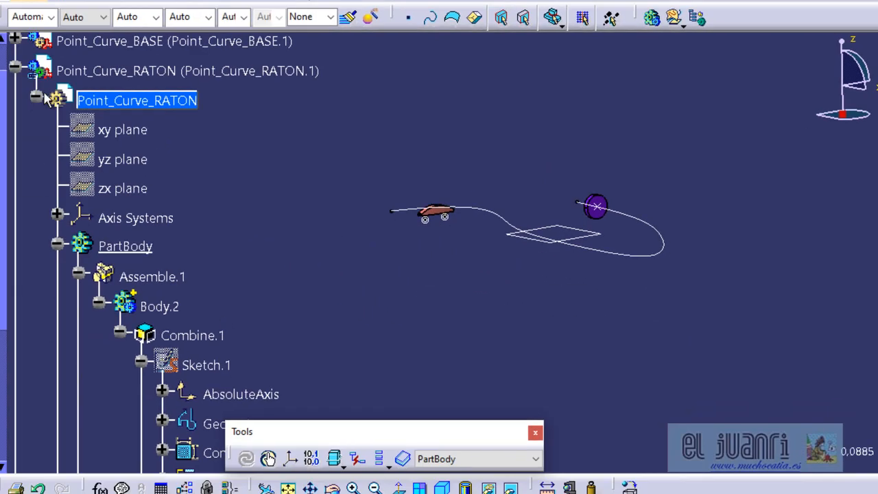
pyautogui.click(25, 65)
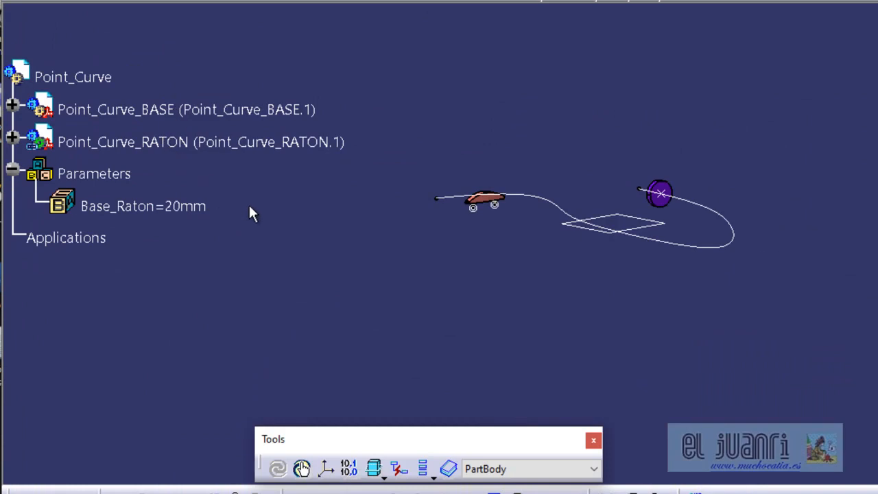
pyautogui.click(290, 142)
pyautogui.click(736, 80)
pyautogui.doubleClick(62, 76)
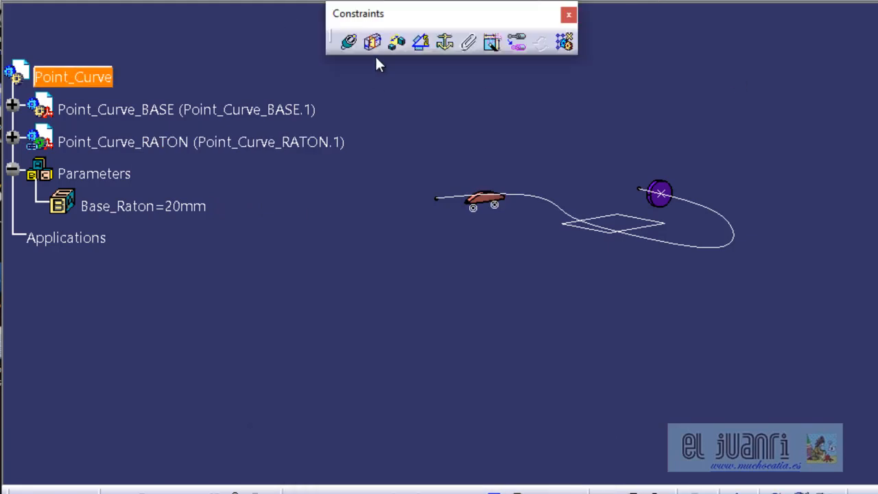
# Step: Try to add an assembly Coincidence constraint between the wheel point of Point_Curve_RATON and the Point_Curve_BASE curve
pyautogui.click(351, 41)
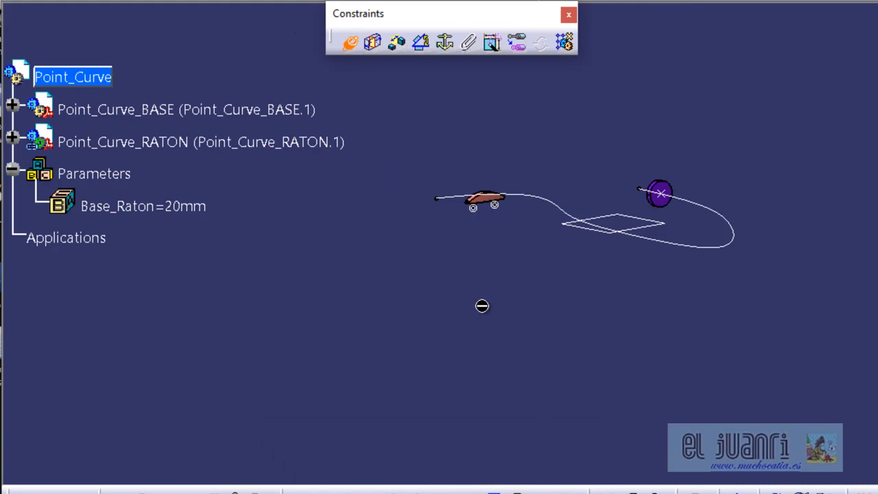
pyautogui.click(502, 213)
pyautogui.click(733, 245)
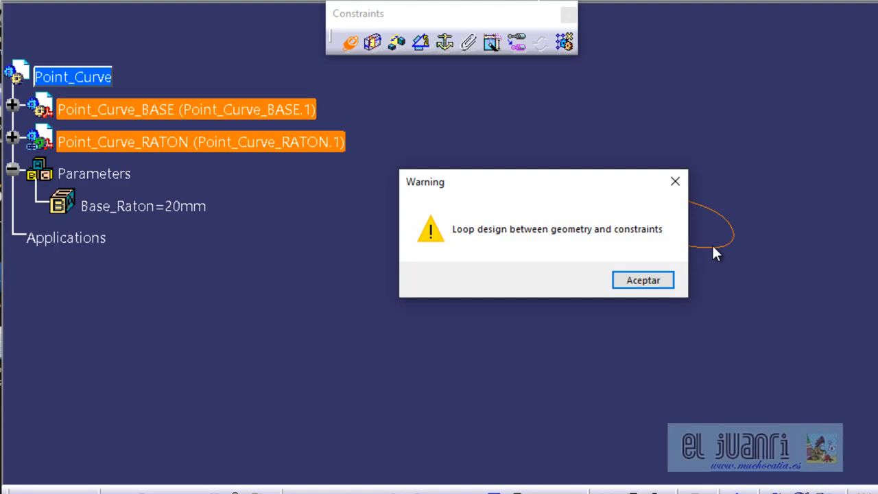
pyautogui.moveTo(546, 190); pyautogui.dragTo(518, 120)
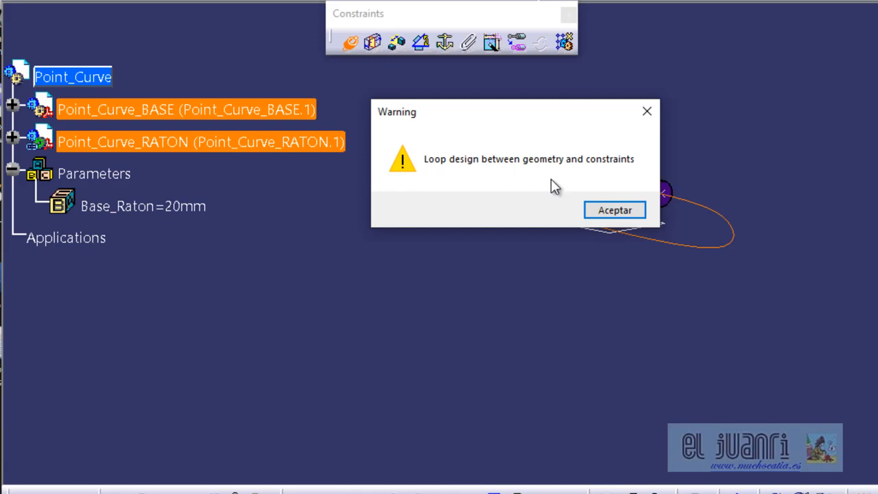
pyautogui.click(614, 211)
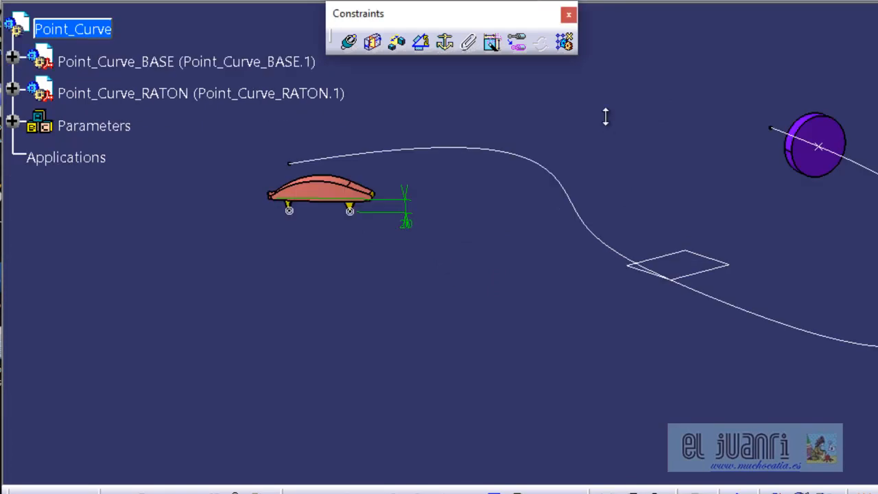
# Step: Link the 20 mm offset dimension of Point_Curve_RATON to the Base_Raton parameter with a formula and expand Relations in the tree
pyautogui.click(12, 93)
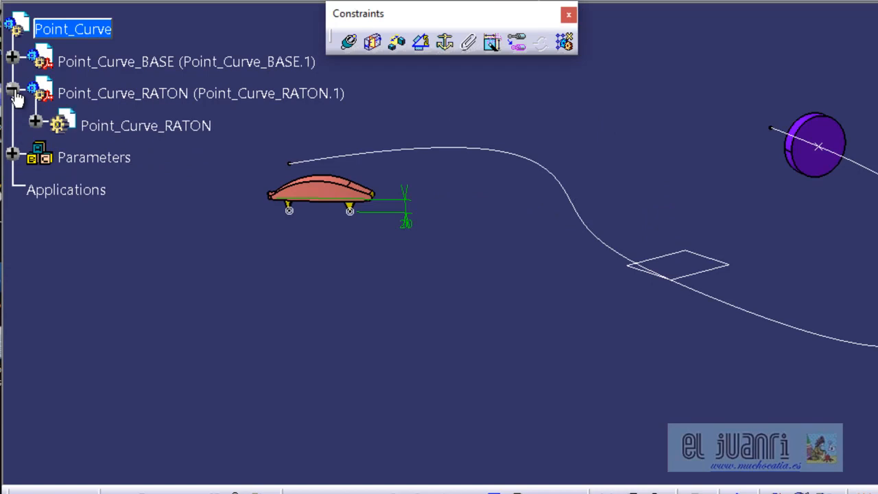
pyautogui.click(12, 153)
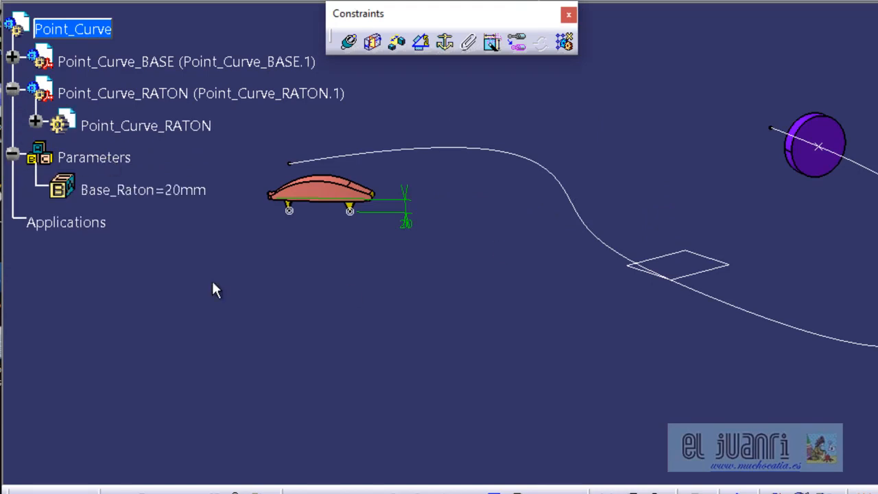
pyautogui.doubleClick(405, 217)
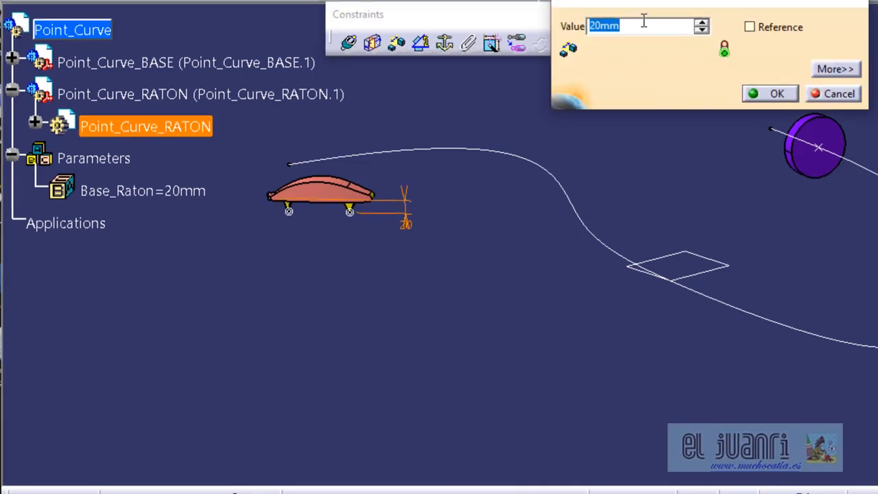
pyautogui.rightClick(644, 25)
pyautogui.click(660, 43)
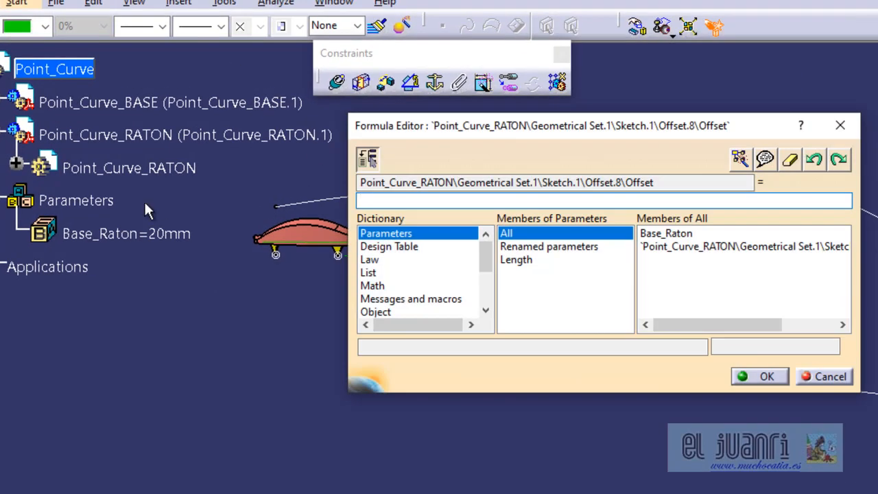
pyautogui.click(130, 233)
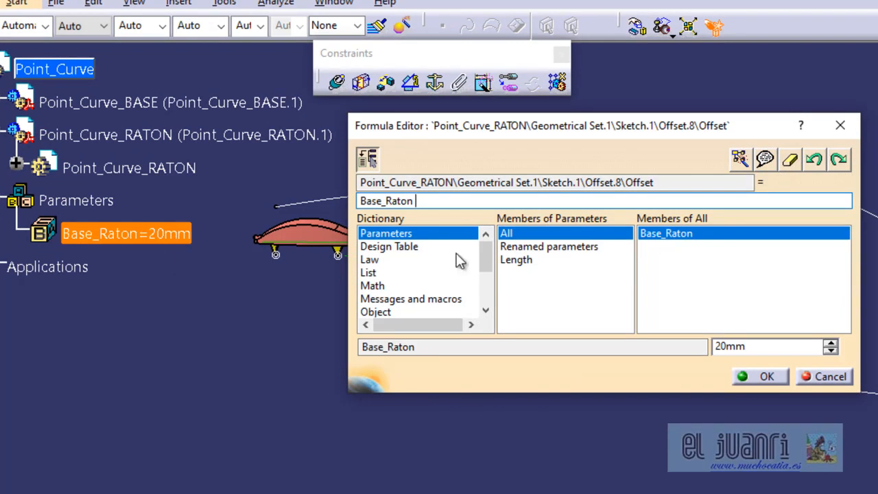
pyautogui.click(758, 375)
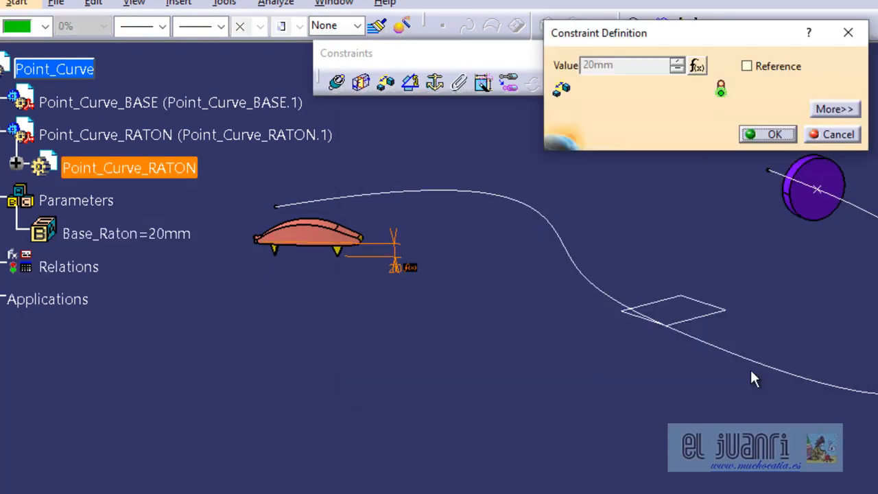
pyautogui.click(758, 135)
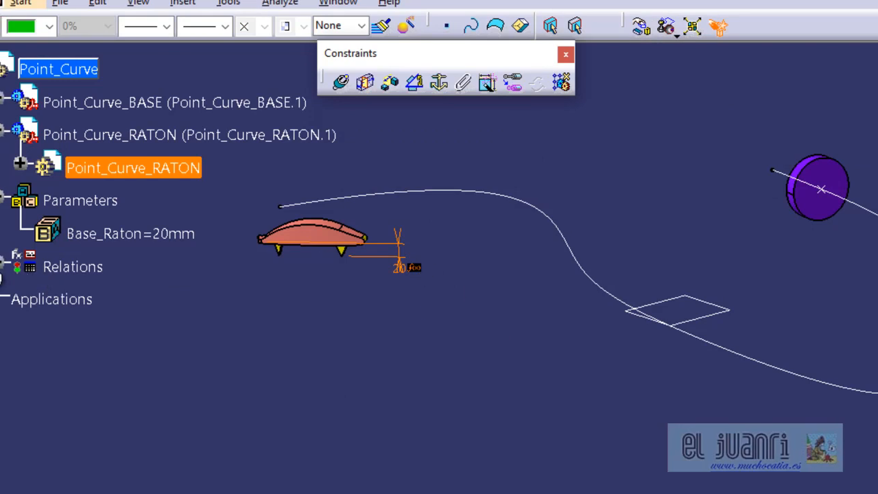
pyautogui.click(8, 265)
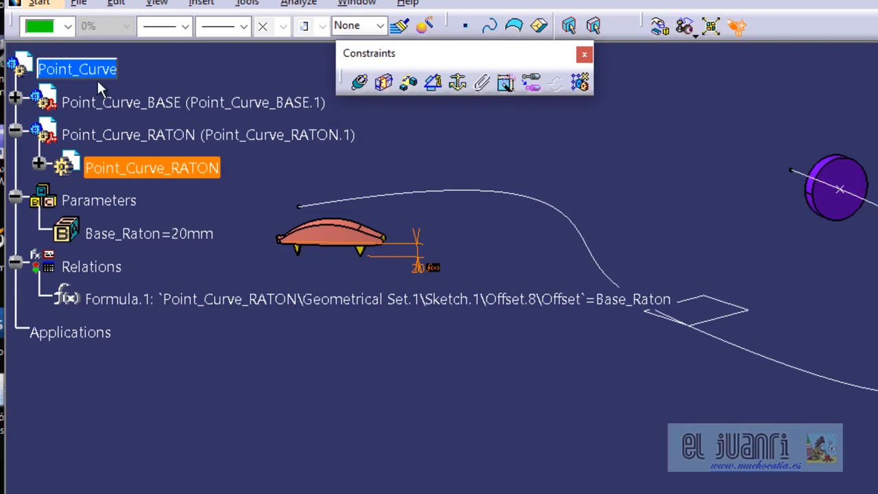
# Step: Link the offset of the plane in Point_Curve_BASE to the Base_Raton parameter with a formula, keeping the link with the selected object
pyautogui.click(721, 295)
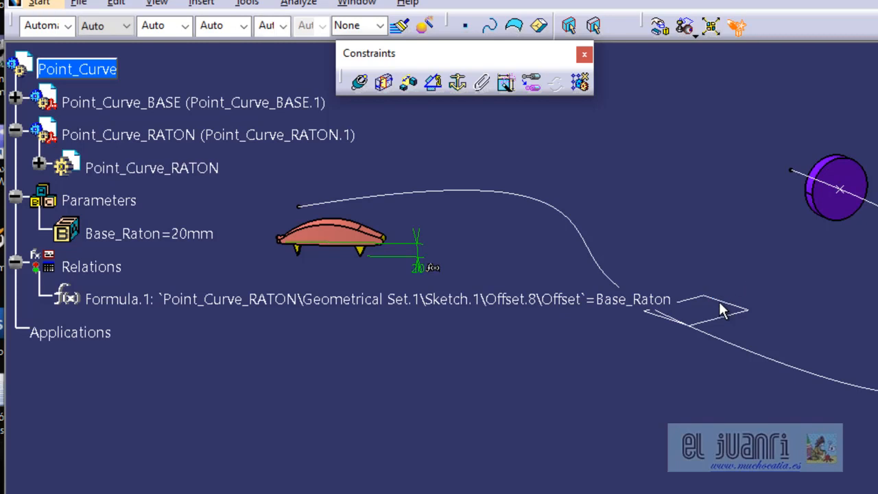
pyautogui.doubleClick(721, 301)
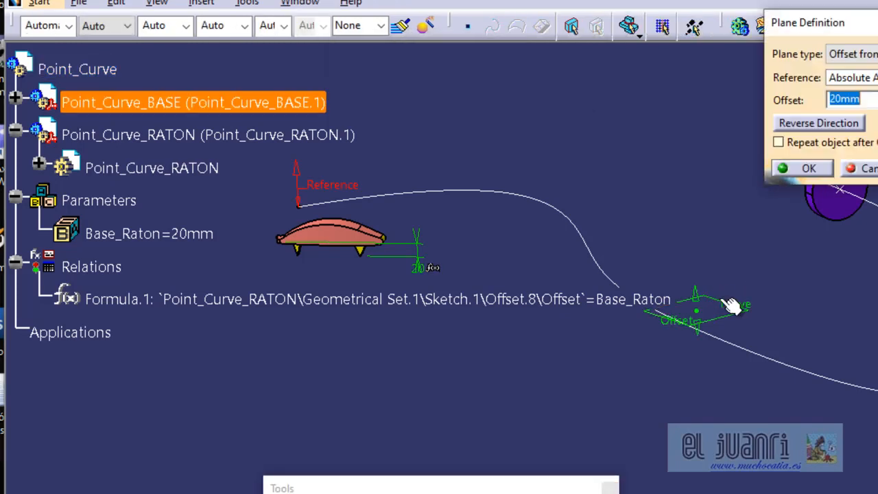
pyautogui.rightClick(867, 102)
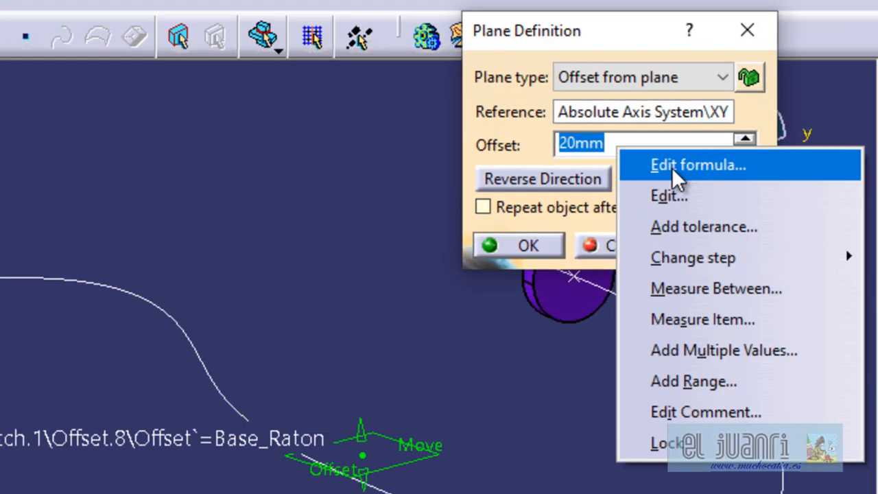
pyautogui.click(854, 121)
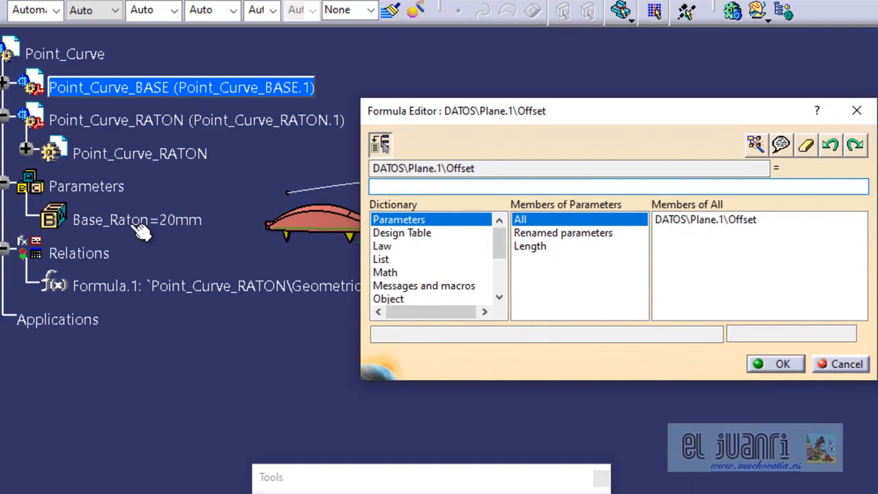
pyautogui.click(137, 222)
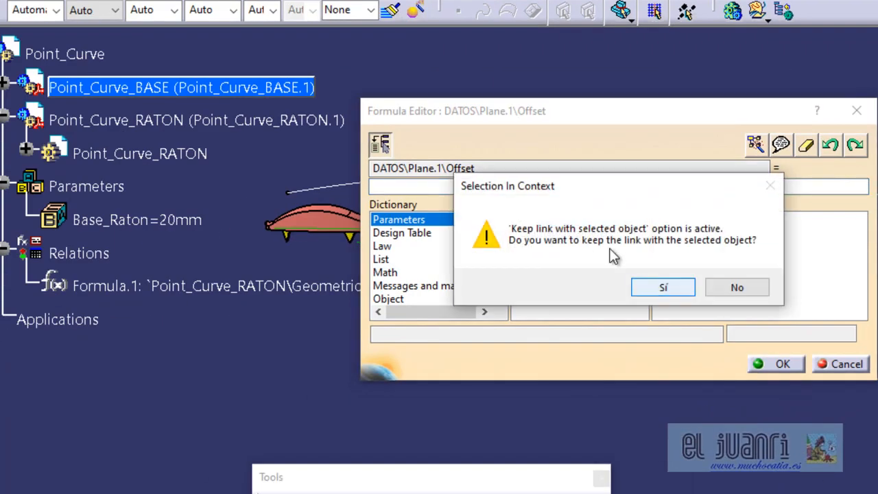
pyautogui.click(663, 288)
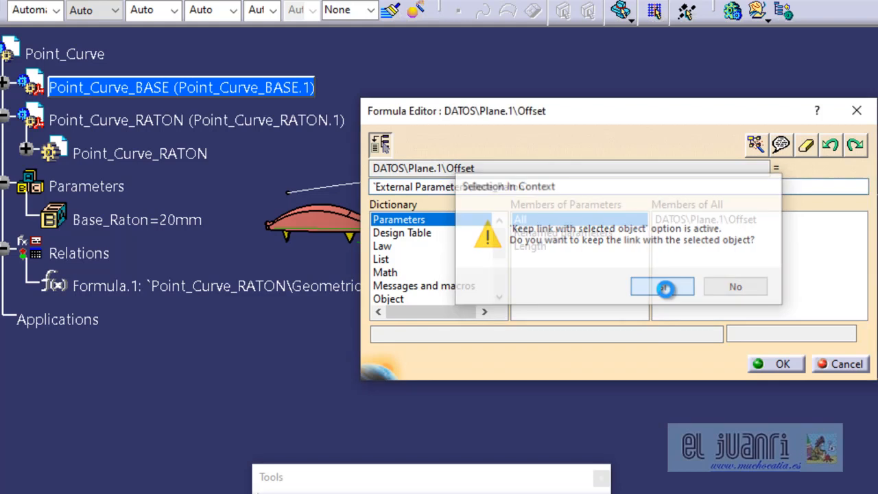
pyautogui.click(773, 363)
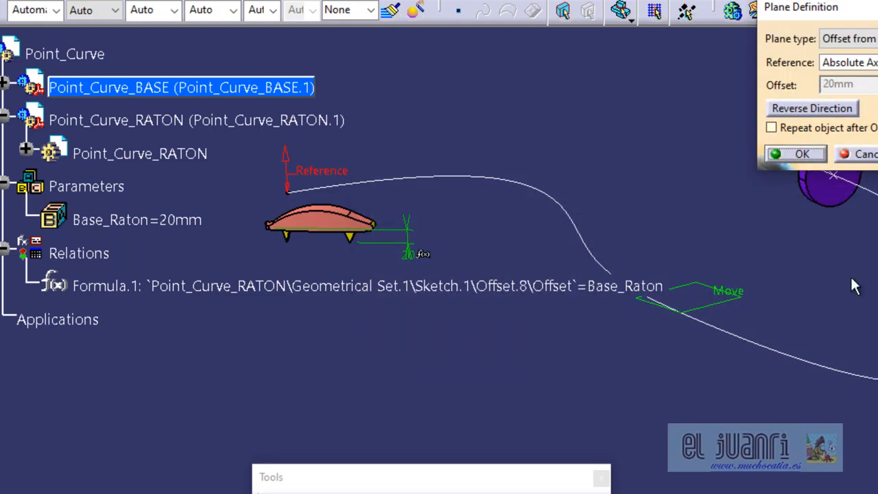
pyautogui.click(799, 155)
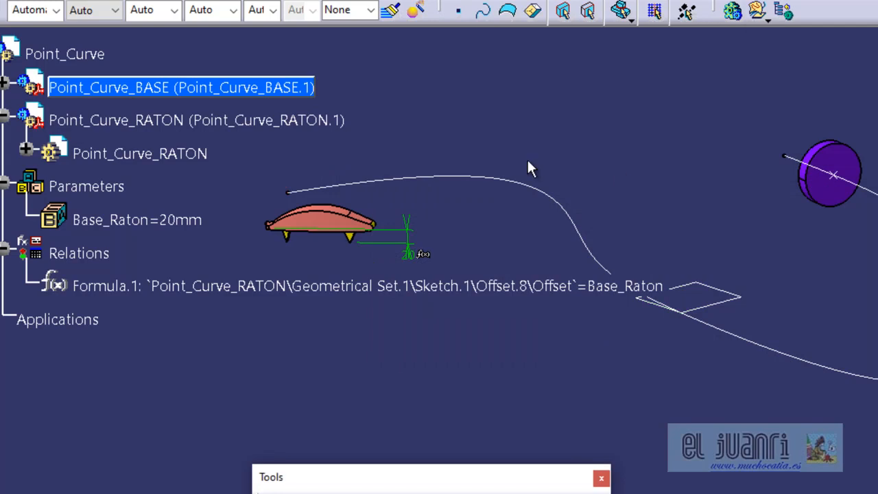
# Step: Collapse the Relations and Point_Curve_RATON branches in the tree and reactivate the Point_Curve root product
pyautogui.moveTo(542, 116); pyautogui.dragTo(559, 120, button='middle')
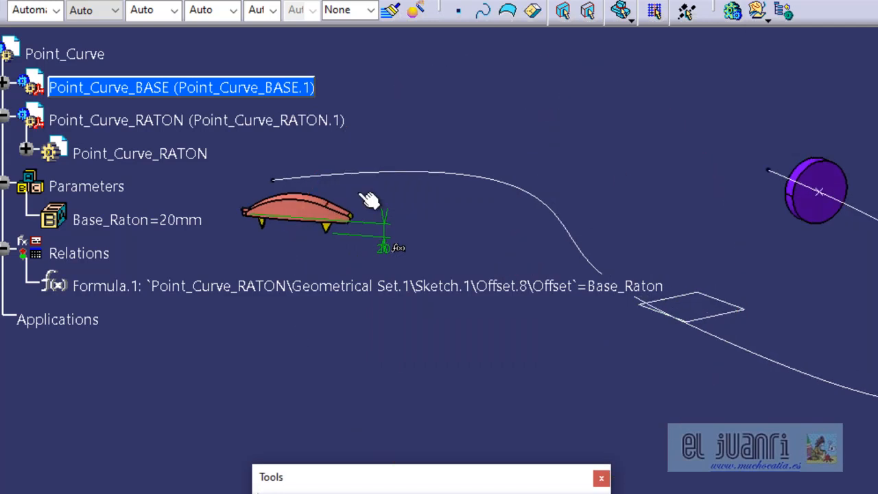
pyautogui.click(4, 249)
pyautogui.moveTo(496, 192); pyautogui.dragTo(603, 295, button='middle')
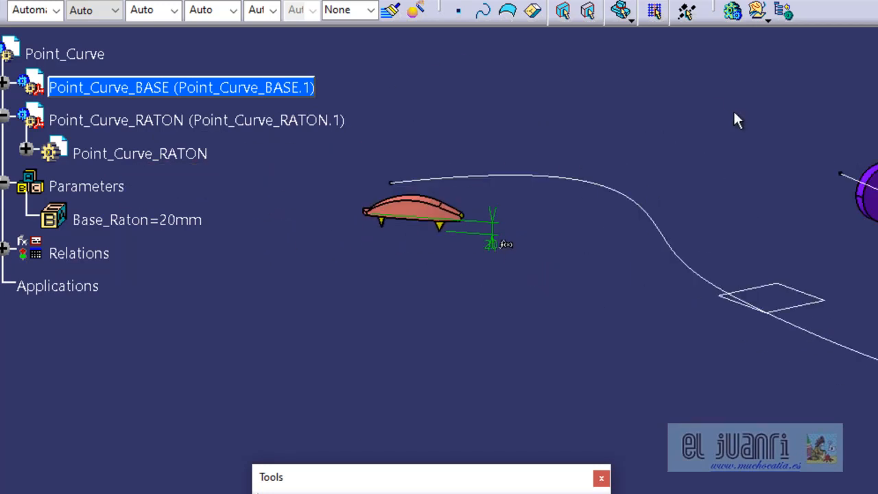
pyautogui.moveTo(692, 112); pyautogui.dragTo(614, 174, button='middle')
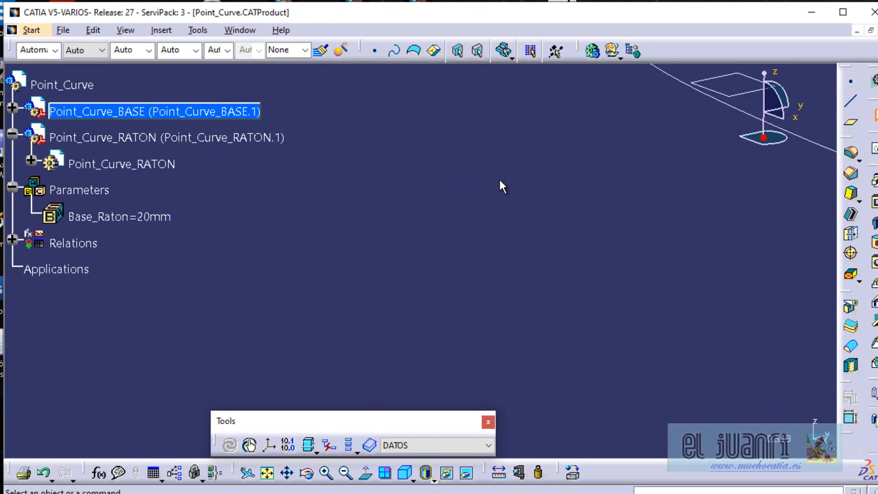
pyautogui.moveTo(499, 180); pyautogui.dragTo(636, 262, button='middle')
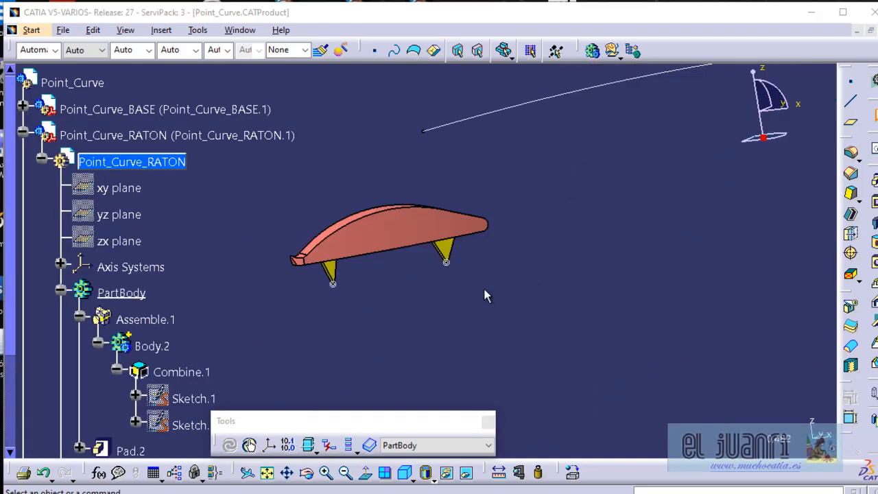
pyautogui.moveTo(478, 237); pyautogui.dragTo(547, 226, button='middle')
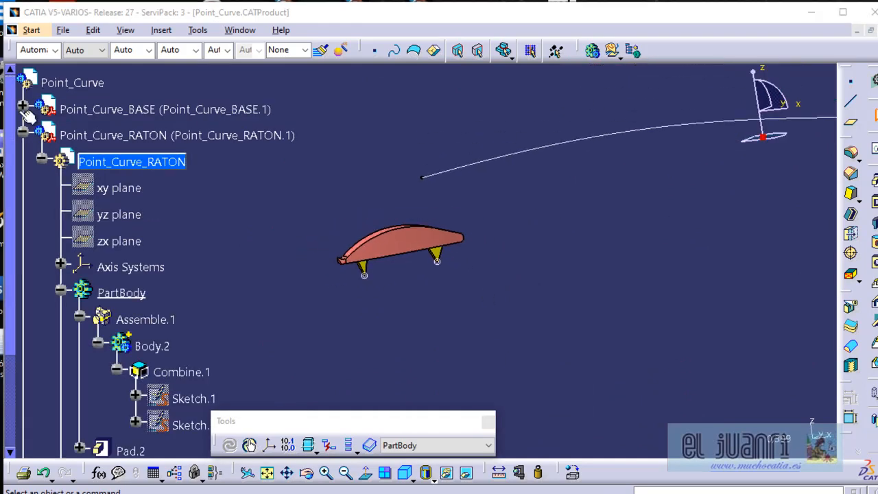
pyautogui.click(23, 132)
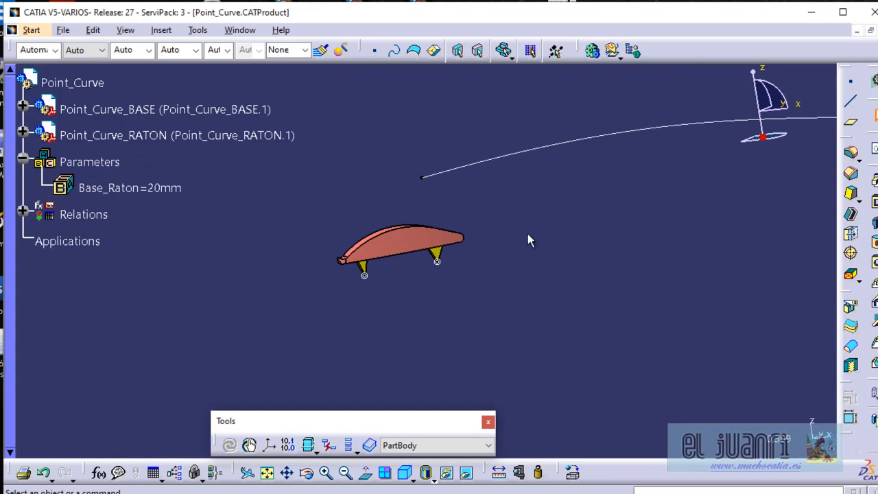
pyautogui.keyDown('ctrl'); pyautogui.moveTo(596, 212); pyautogui.dragTo(764, 164, button='middle'); pyautogui.keyUp('ctrl')
pyautogui.doubleClick(89, 85)
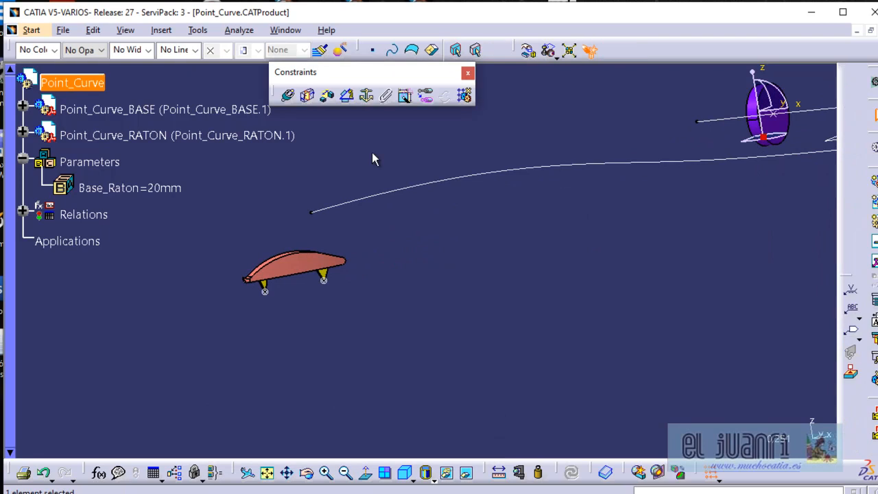
# Step: Add a Coincidence constraint with Opposite orientation between the Point_Curve_BASE plane and the flat underside face of Point_Curve_RATON
pyautogui.click(288, 95)
pyautogui.moveTo(682, 208); pyautogui.dragTo(480, 220, button='middle')
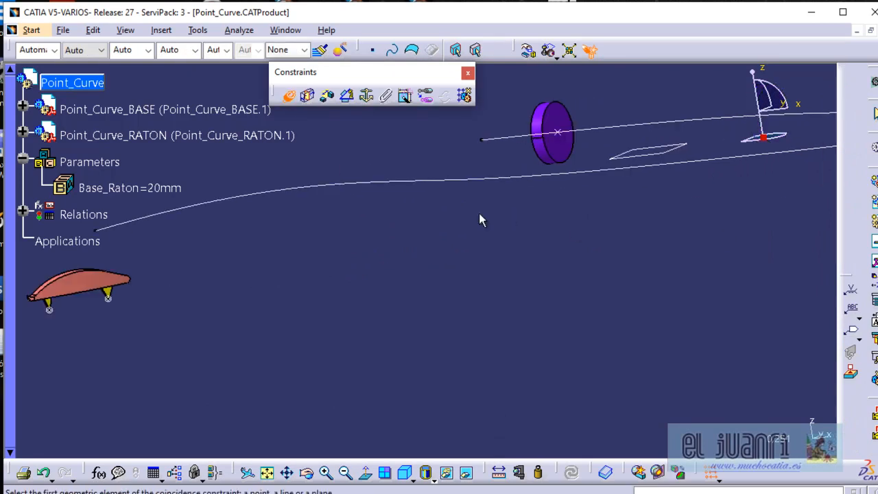
pyautogui.click(657, 159)
pyautogui.moveTo(649, 167); pyautogui.dragTo(470, 334, button='middle')
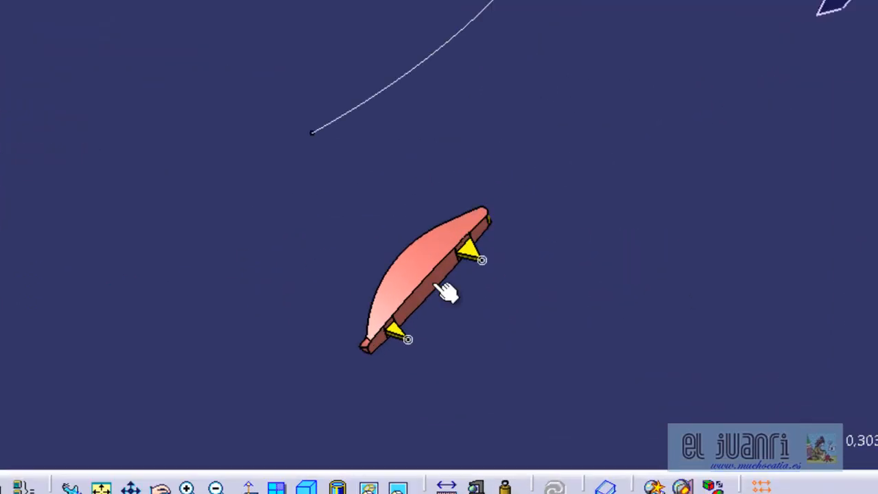
pyautogui.click(430, 262)
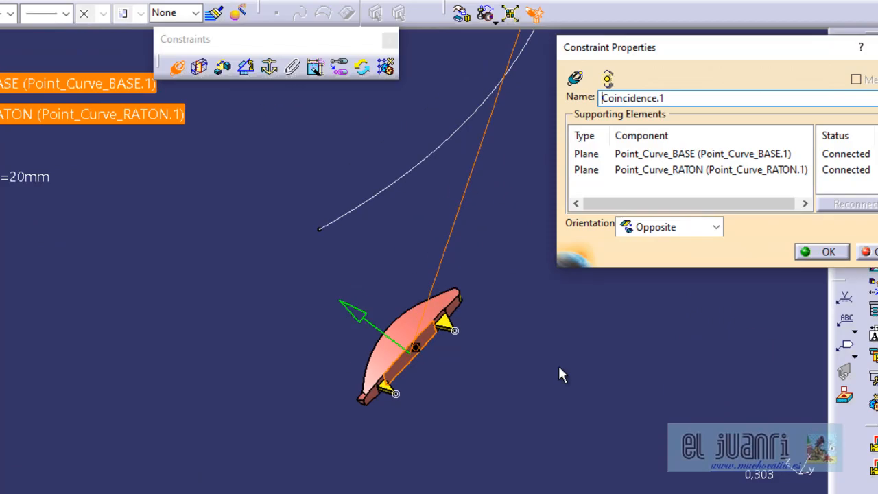
pyautogui.moveTo(710, 74); pyautogui.dragTo(564, 76)
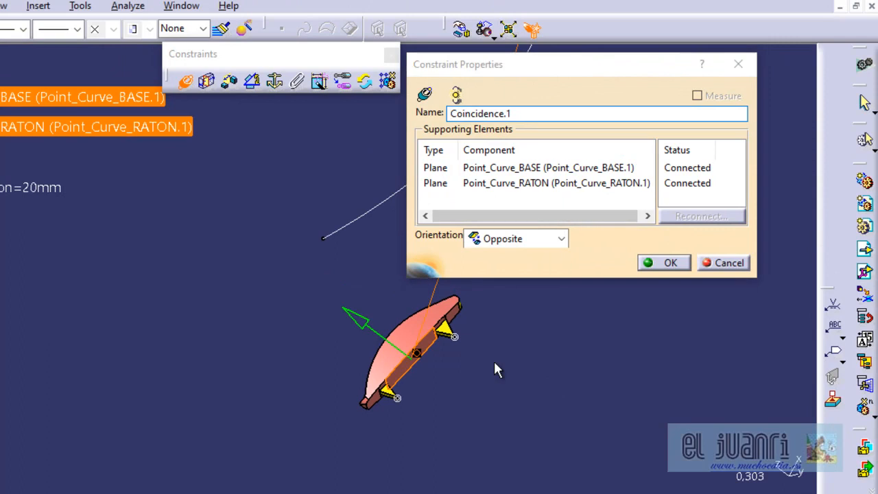
pyautogui.moveTo(496, 366); pyautogui.dragTo(265, 270, button='middle')
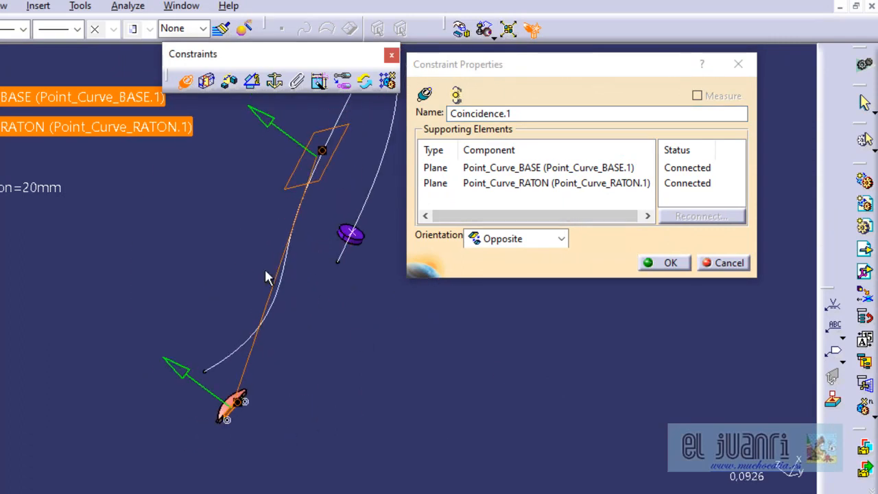
pyautogui.click(671, 264)
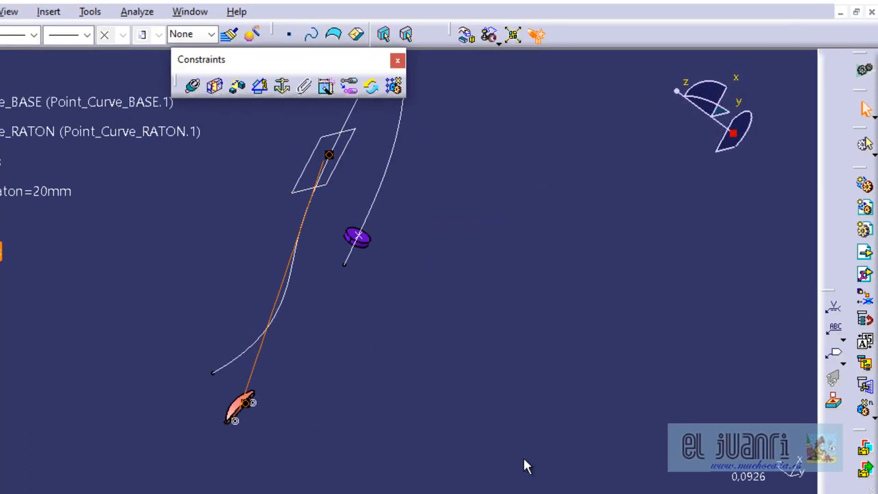
# Step: Expand the Constraints branch in the tree and highlight the plane coincidence to check its two components
pyautogui.moveTo(451, 304); pyautogui.dragTo(287, 301, button='middle')
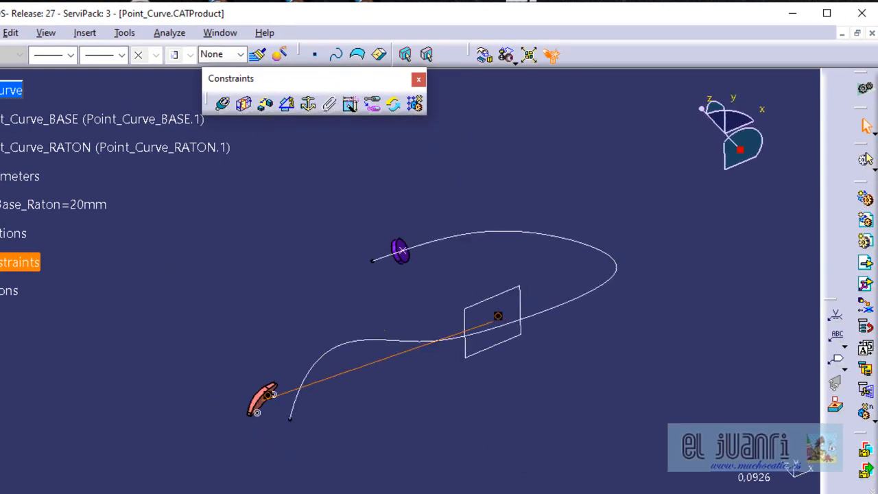
pyautogui.click(22, 232)
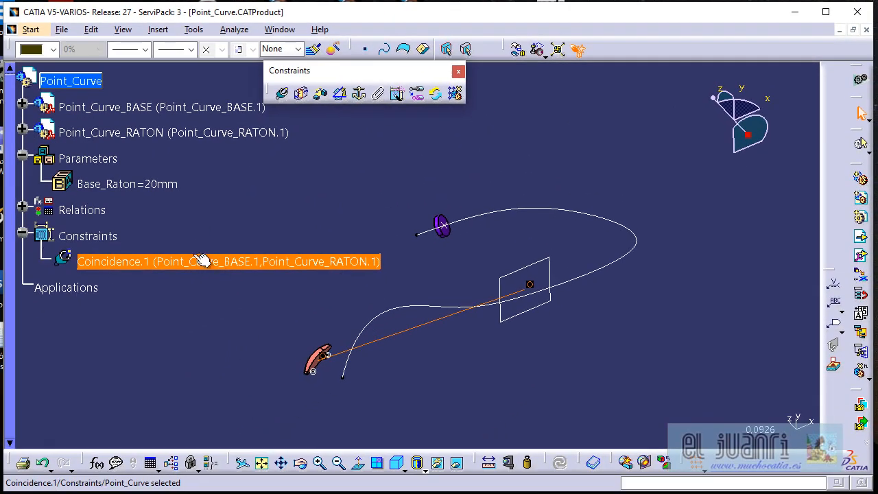
pyautogui.click(182, 276)
pyautogui.click(191, 265)
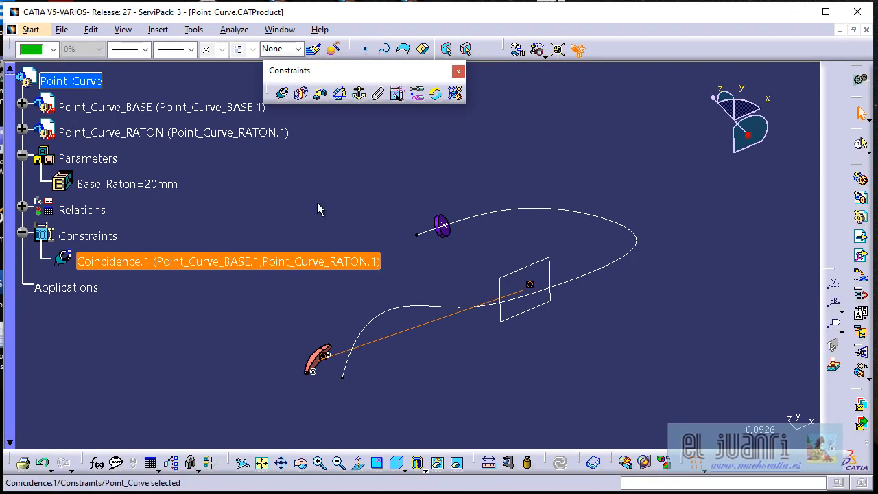
pyautogui.click(380, 178)
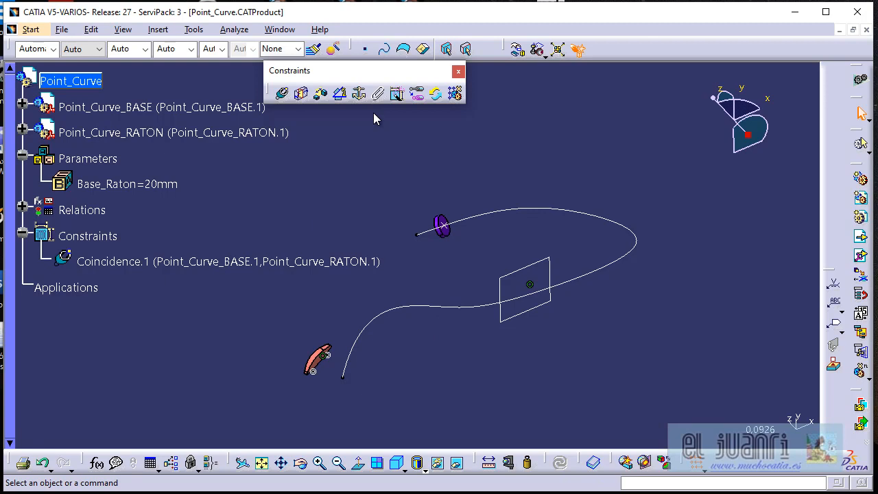
# Step: Fix Point_Curve_BASE in space with its Z position set to 0 mm and update the assembly
pyautogui.click(359, 93)
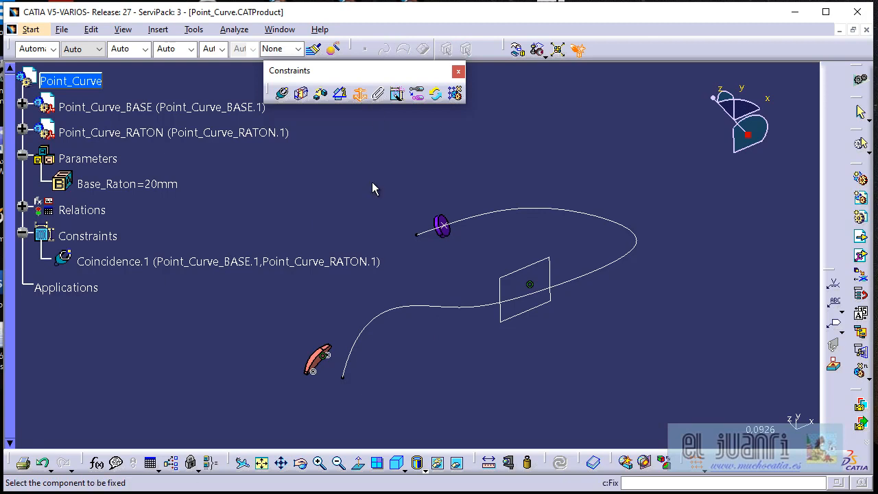
pyautogui.click(178, 109)
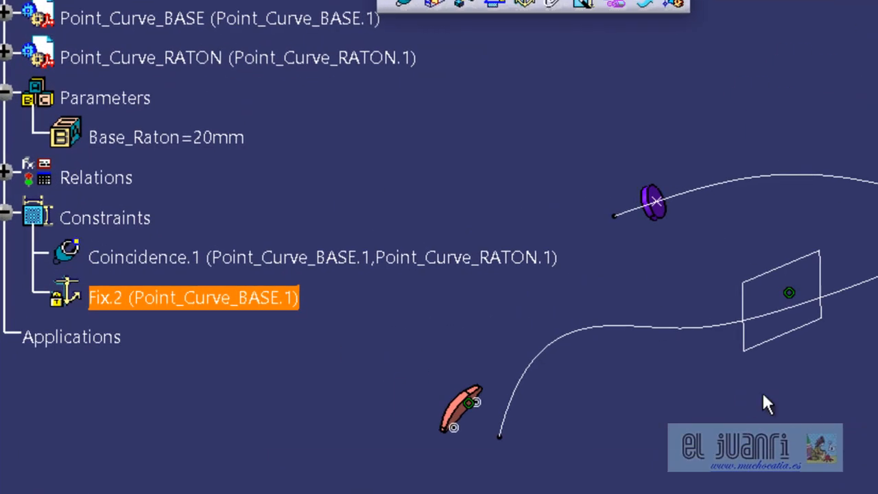
pyautogui.doubleClick(240, 299)
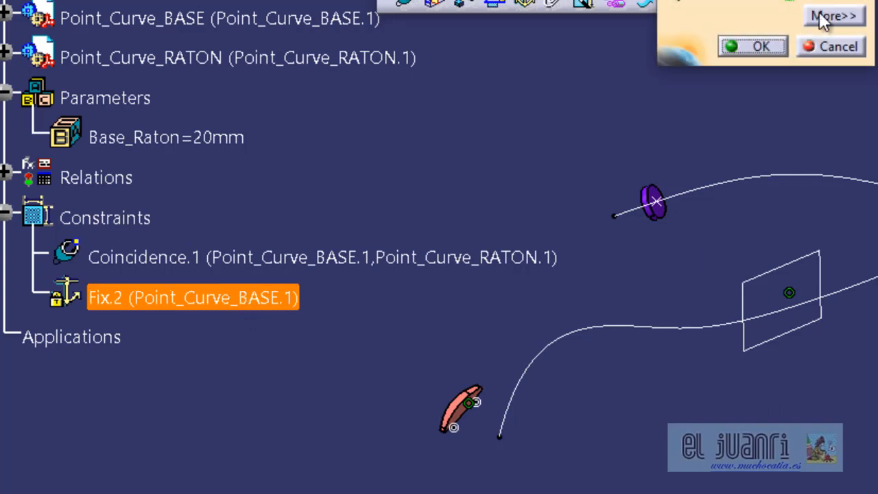
pyautogui.click(831, 17)
pyautogui.doubleClick(687, 146)
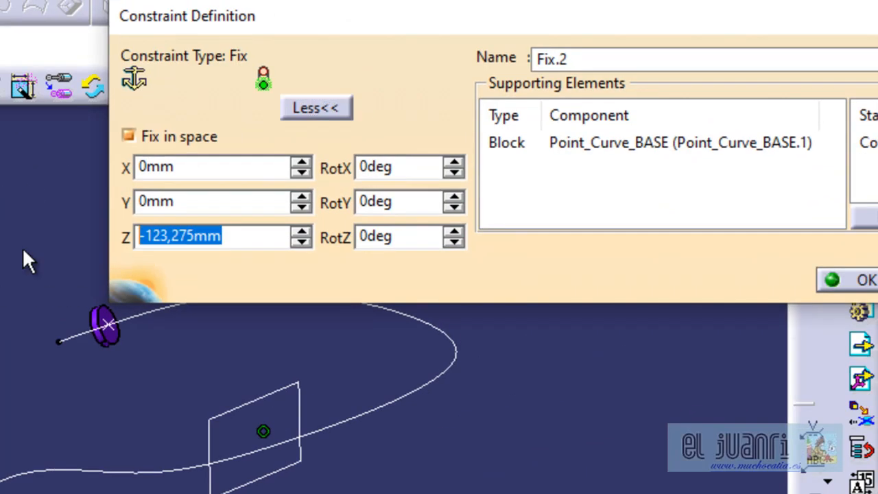
pyautogui.write('0')
pyautogui.press('Return')
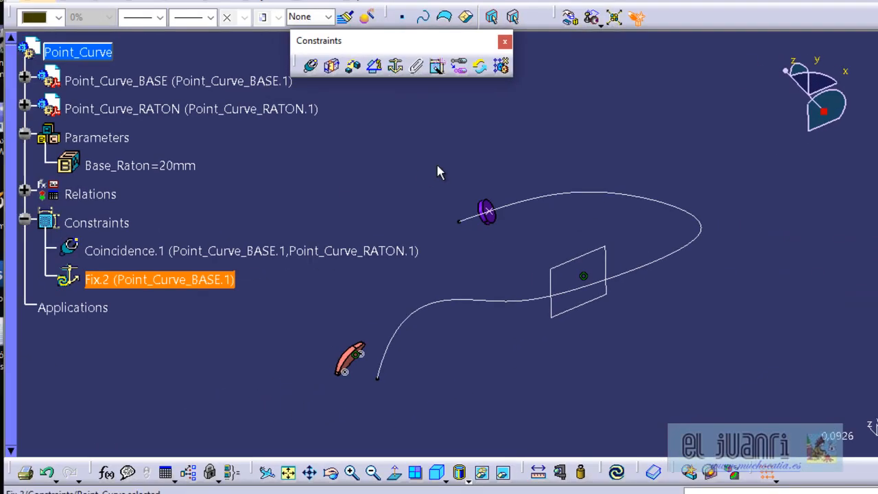
pyautogui.click(617, 472)
# Step: Constrain the Point_Curve_RATON wheel point nearest the curve's start as coincident with the Point_Curve_BASE curve and update the assembly
pyautogui.moveTo(373, 88); pyautogui.dragTo(399, 126, button='middle')
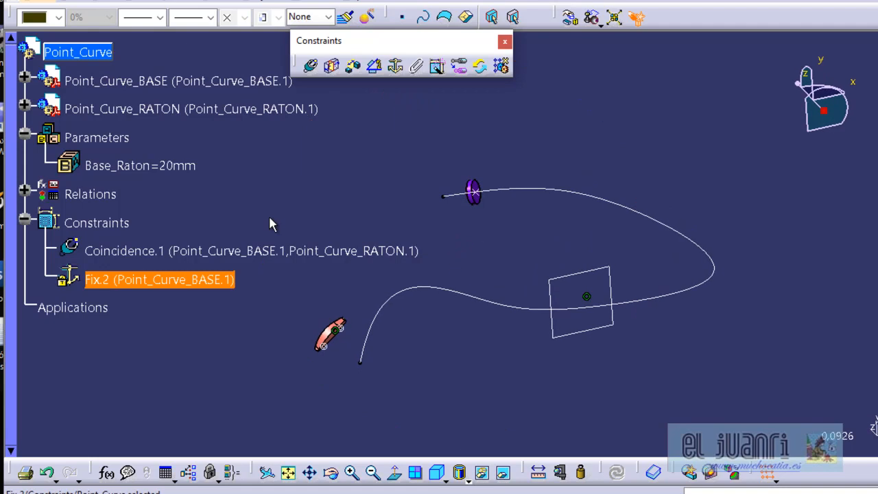
pyautogui.moveTo(460, 221); pyautogui.dragTo(546, 130, button='middle')
pyautogui.moveTo(663, 292); pyautogui.dragTo(412, 118, button='middle')
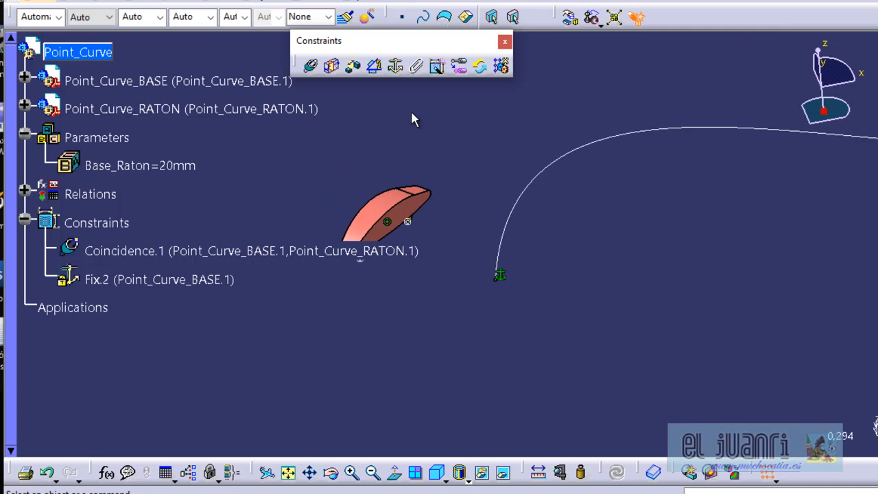
pyautogui.click(312, 66)
pyautogui.moveTo(471, 245); pyautogui.dragTo(526, 170, button='middle')
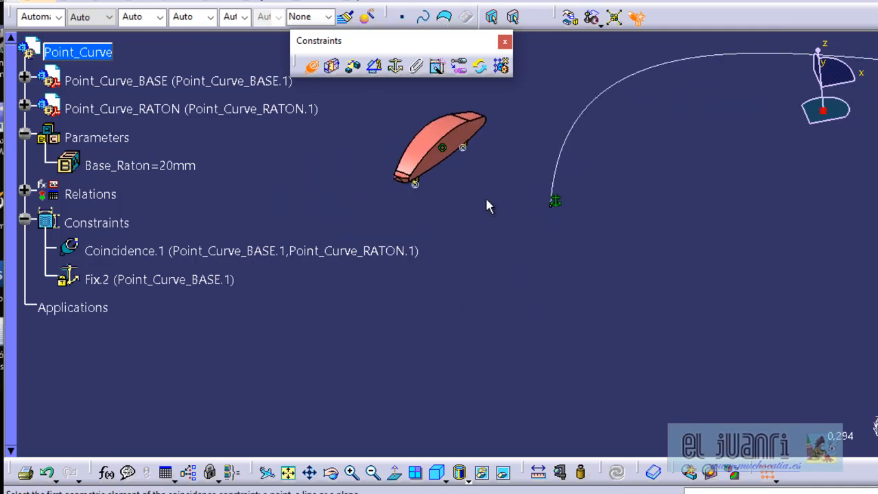
pyautogui.click(416, 184)
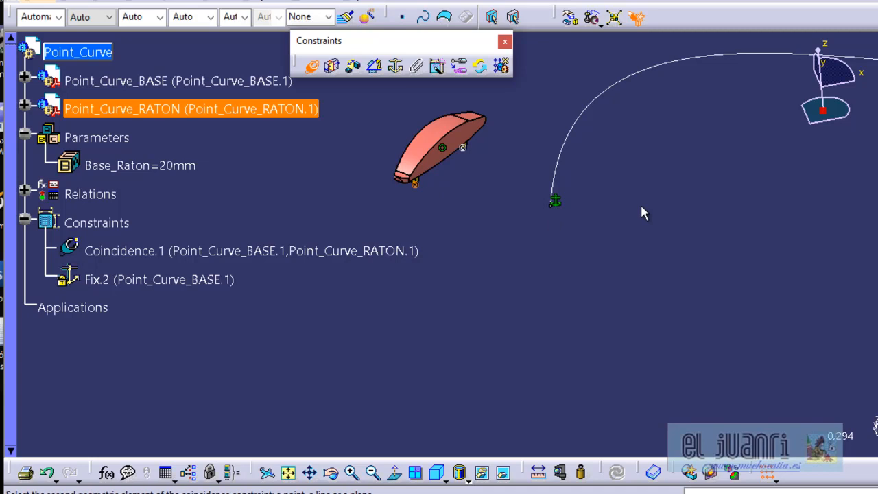
pyautogui.click(555, 172)
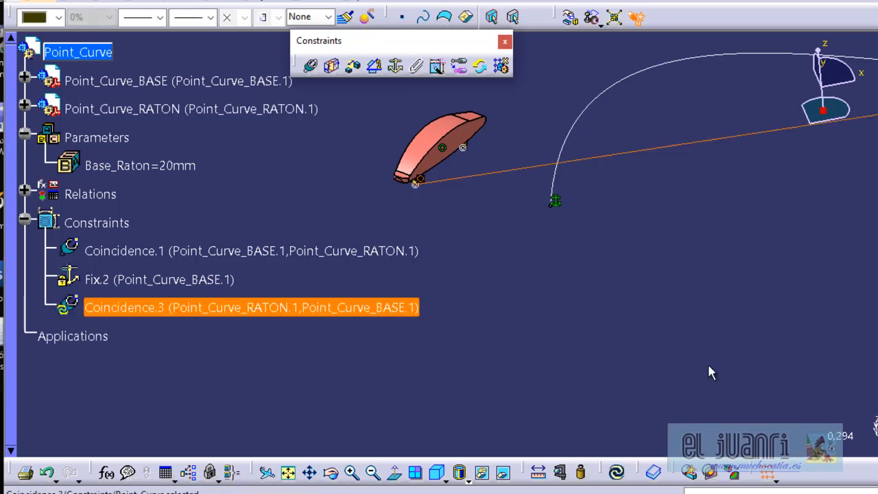
pyautogui.click(618, 473)
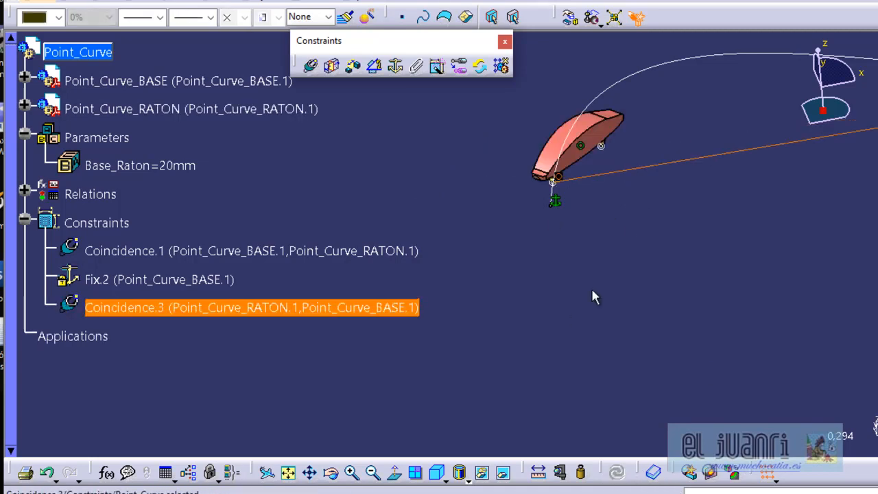
# Step: Constrain the other wheel point of Point_Curve_RATON as coincident with the Point_Curve_BASE curve and update the assembly
pyautogui.click(310, 66)
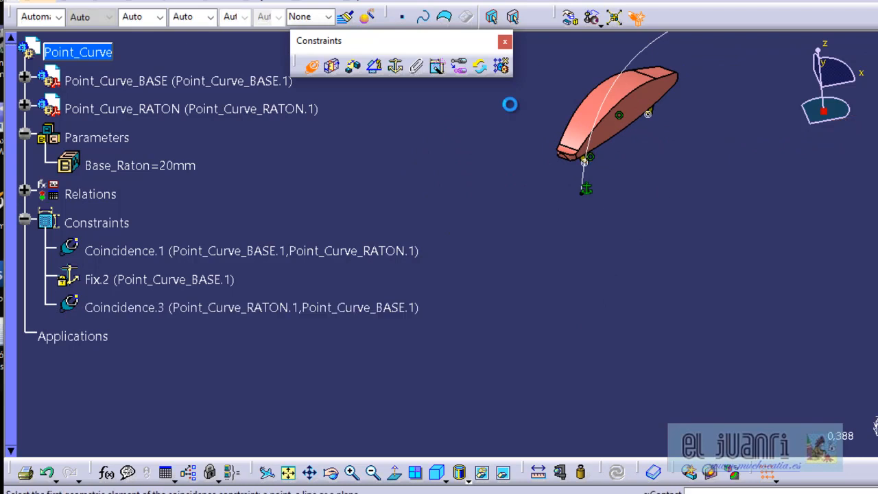
pyautogui.click(648, 113)
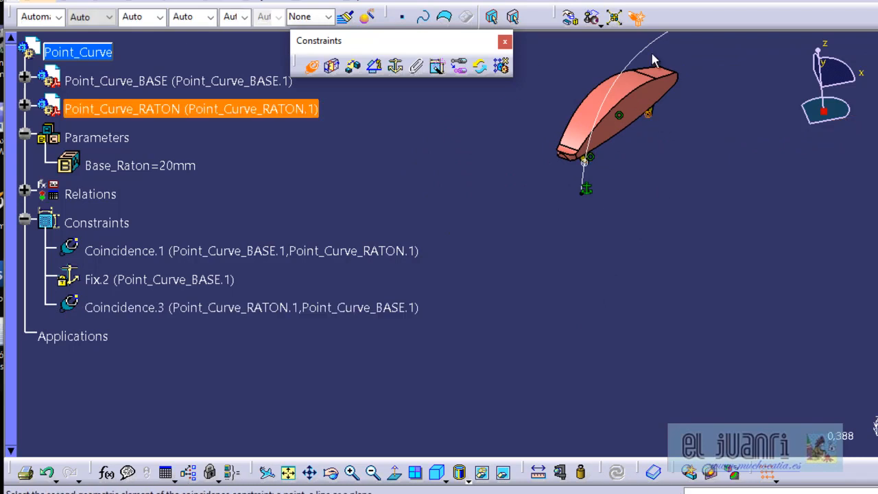
pyautogui.click(655, 49)
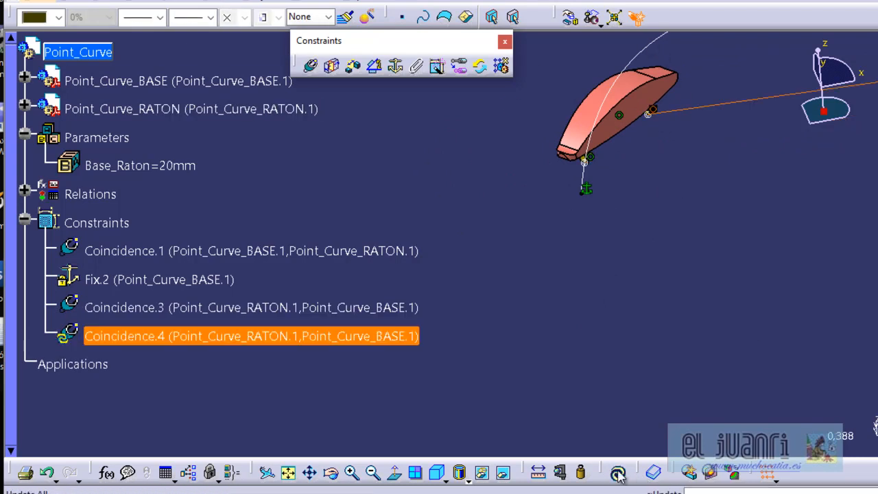
pyautogui.moveTo(660, 198); pyautogui.dragTo(644, 281, button='middle')
pyautogui.moveTo(645, 232); pyautogui.dragTo(625, 334, button='middle')
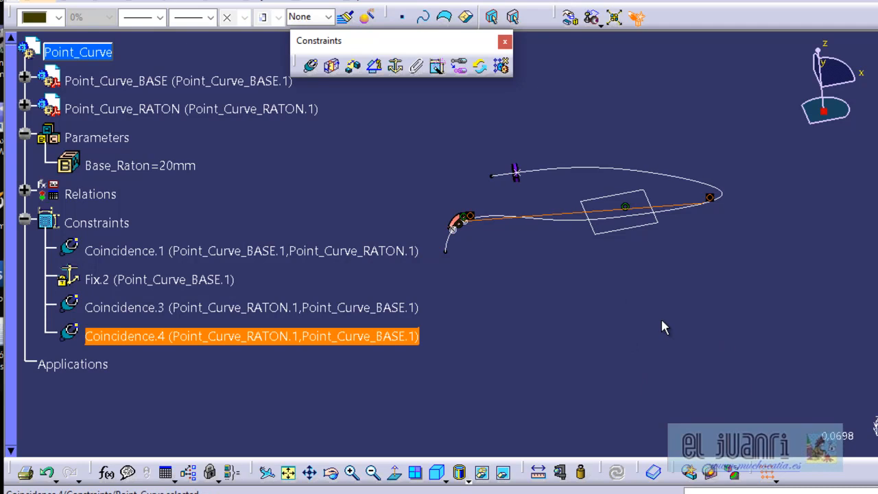
# Step: Start manipulating parts in the XY plane with respect to constraints and move Point_Curve_RATON back to the start of the curve
pyautogui.moveTo(502, 261); pyautogui.dragTo(574, 231, button='middle')
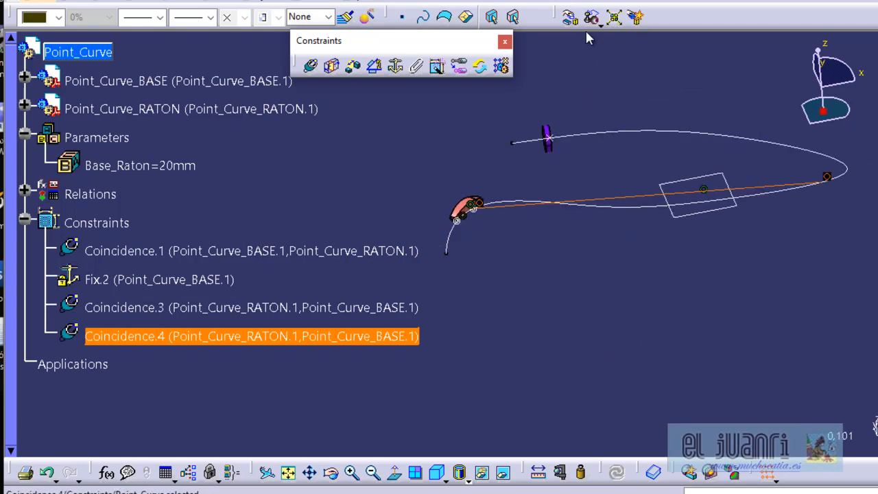
pyautogui.click(570, 19)
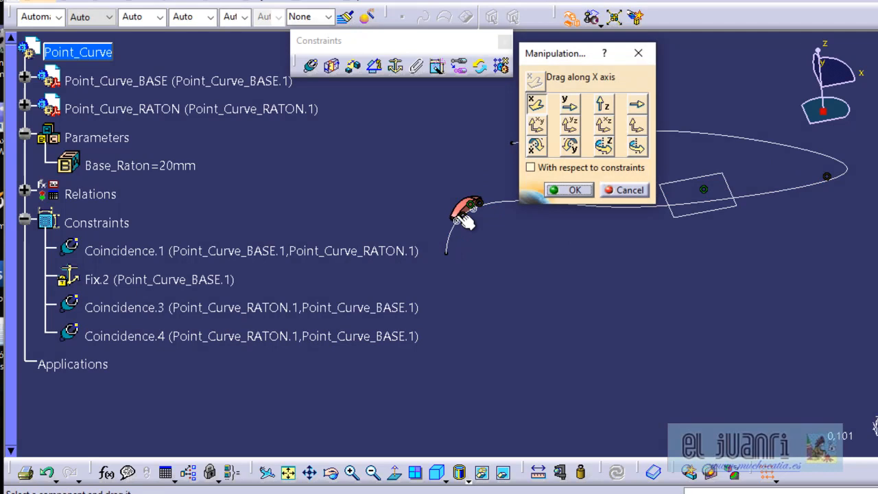
pyautogui.click(536, 124)
pyautogui.click(482, 179)
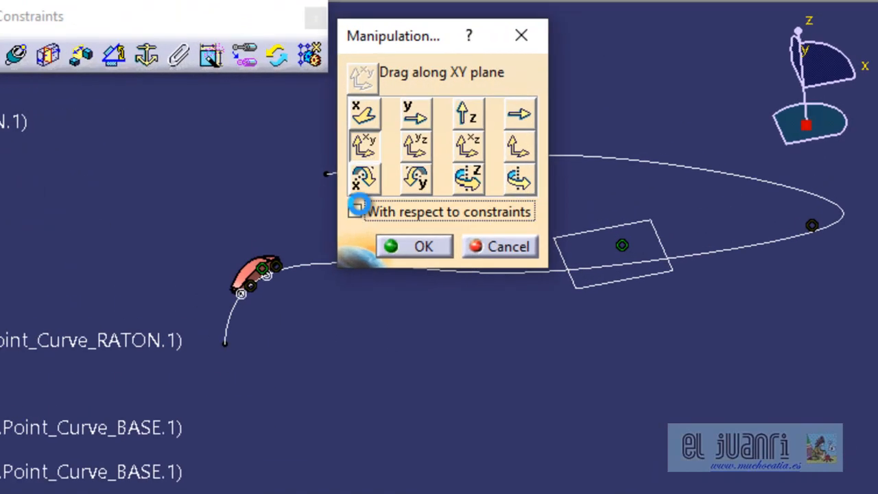
pyautogui.moveTo(396, 167); pyautogui.dragTo(381, 171, button='middle')
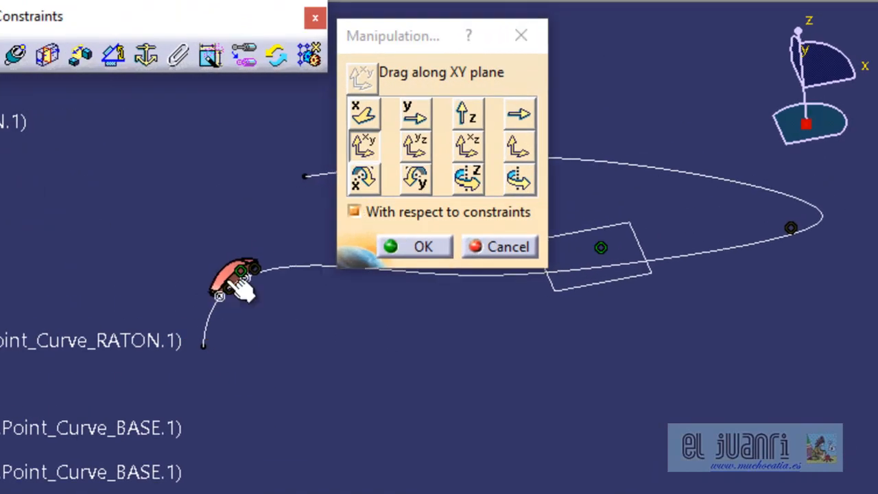
pyautogui.moveTo(242, 285); pyautogui.dragTo(215, 305)
pyautogui.click(417, 248)
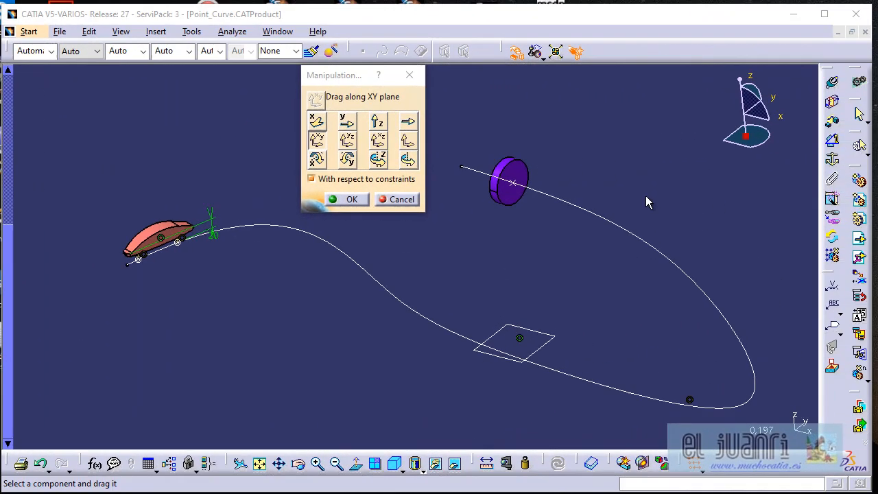
# Step: Move Point_Curve_RATON along the Point_Curve_BASE curve, around the bend and up to the purple disc, and finish the manipulation
pyautogui.keyDown('ctrl'); pyautogui.moveTo(646, 197); pyautogui.dragTo(643, 206, button='middle'); pyautogui.keyUp('ctrl')
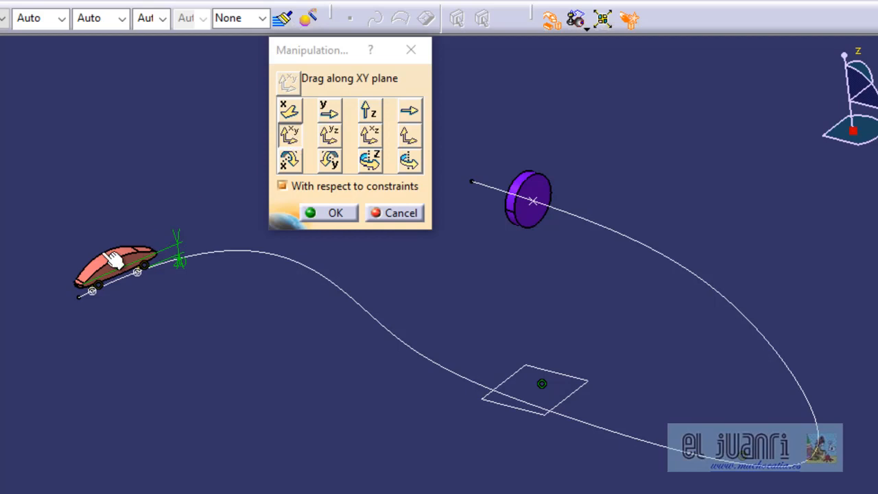
pyautogui.moveTo(113, 259); pyautogui.dragTo(575, 426)
pyautogui.moveTo(644, 413); pyautogui.dragTo(840, 330)
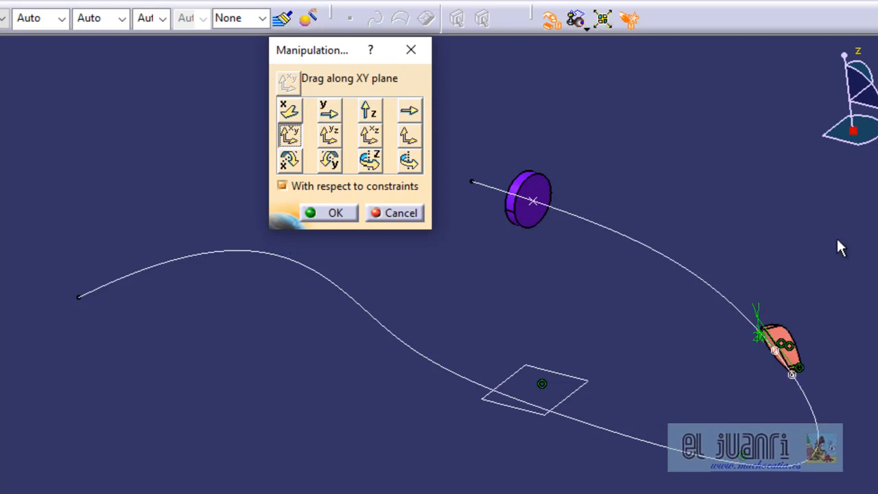
pyautogui.moveTo(787, 339); pyautogui.dragTo(553, 196)
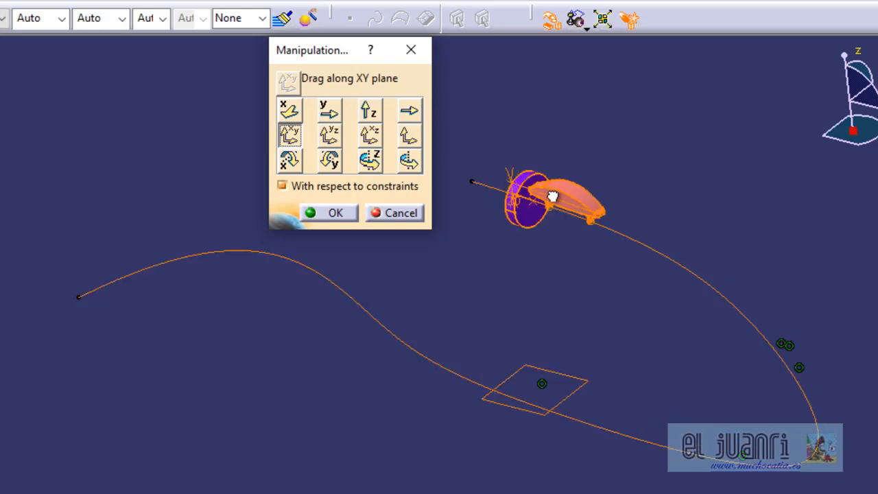
pyautogui.click(715, 206)
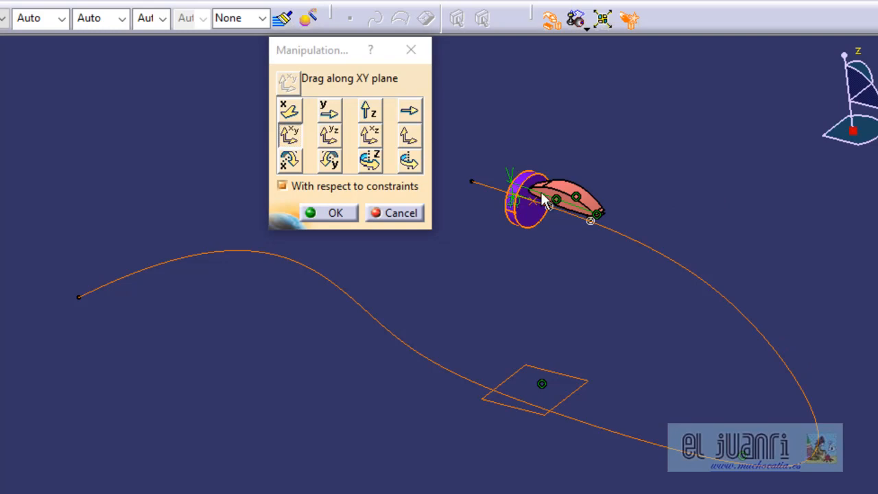
pyautogui.click(330, 217)
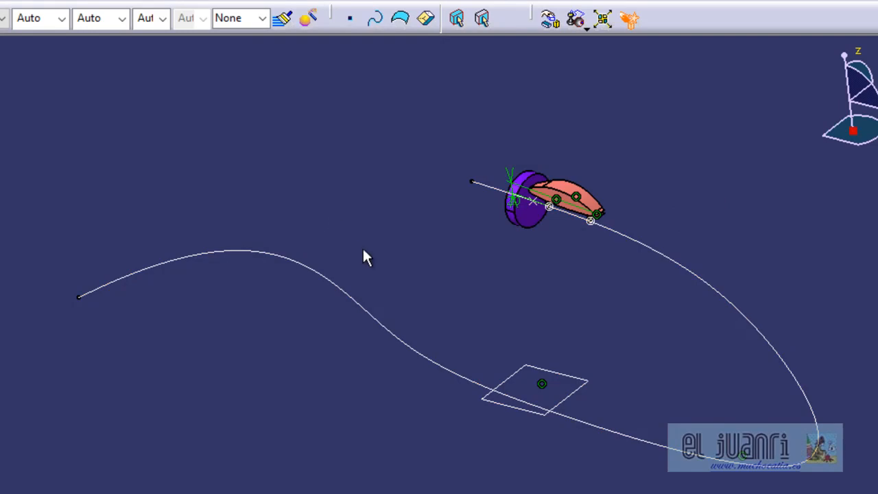
# Step: Undock the Constraints toolbar and float it in the viewport just above the purple disc
pyautogui.moveTo(363, 248); pyautogui.dragTo(427, 255, button='middle')
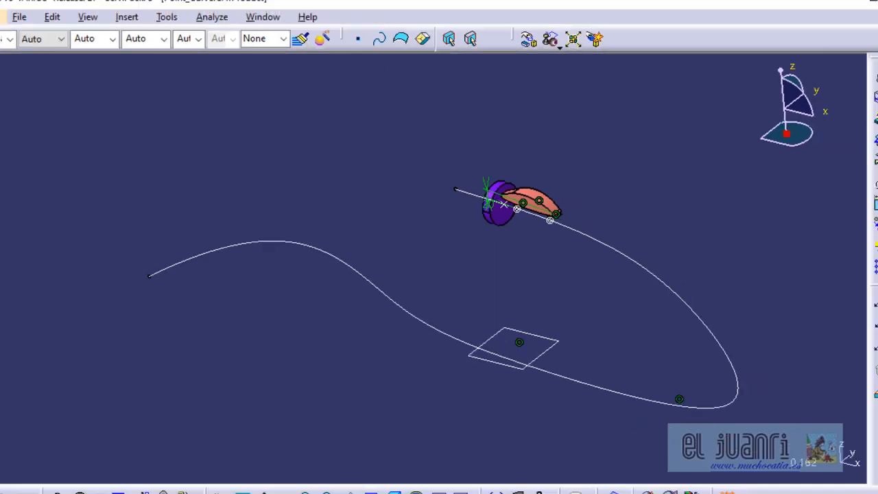
pyautogui.moveTo(875, 61); pyautogui.dragTo(449, 108)
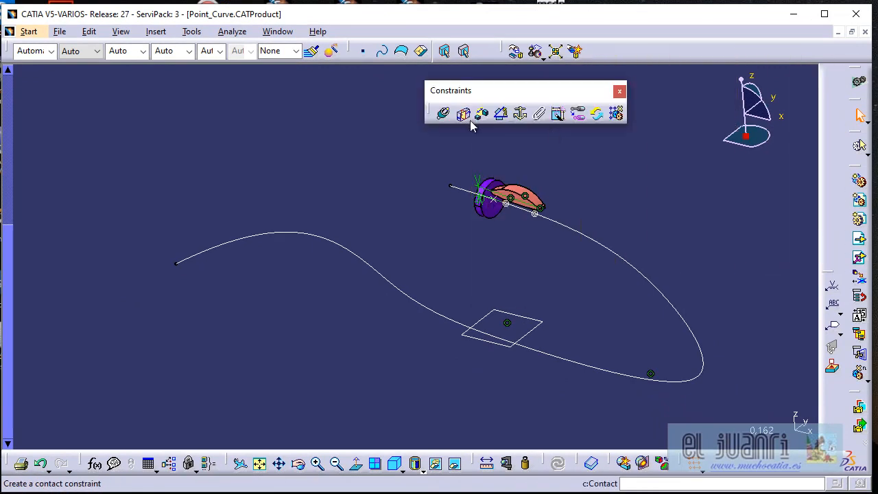